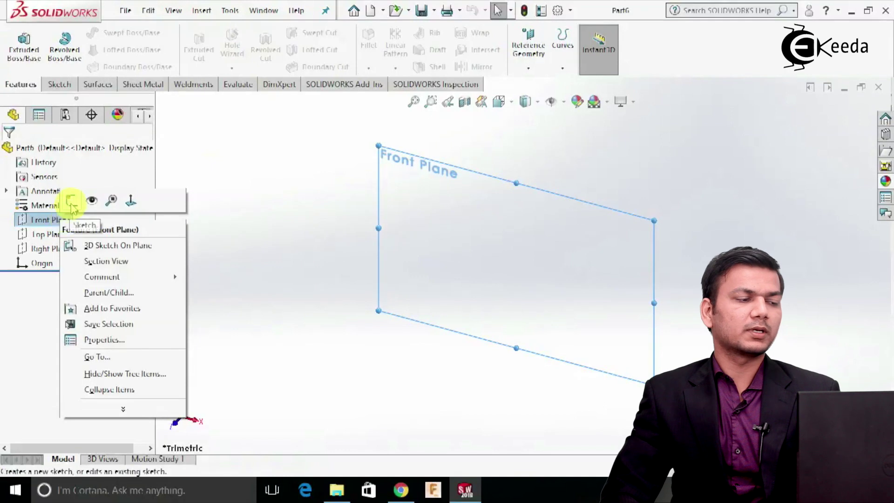
Step: Sketch on Front Plane an R100 centerpoint arc centred on the origin, curving below it
click(71, 201)
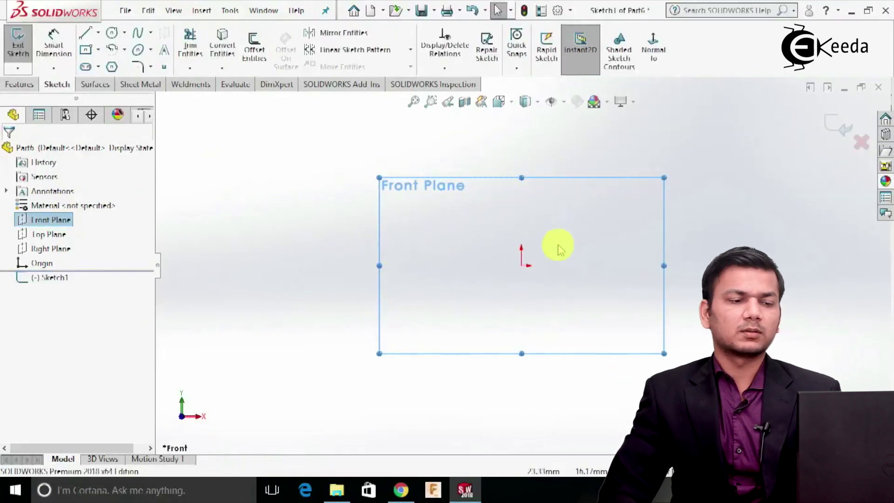
scroll(555, 243, down, 1)
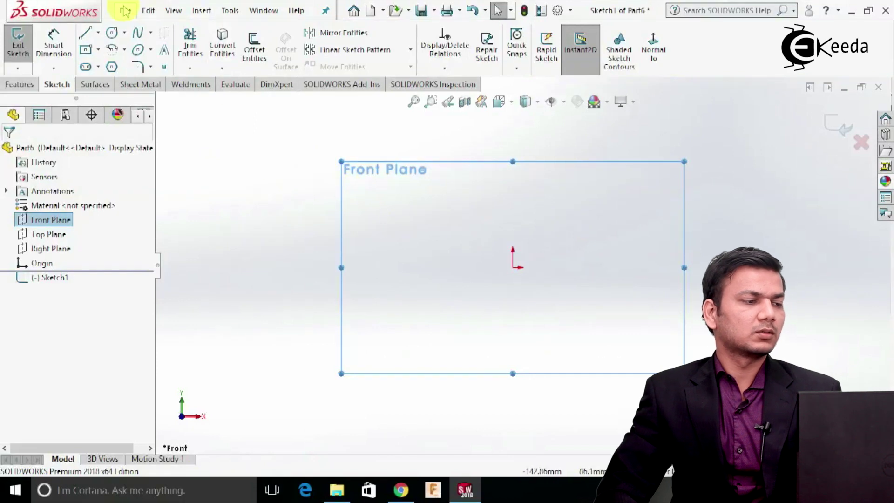
click(125, 50)
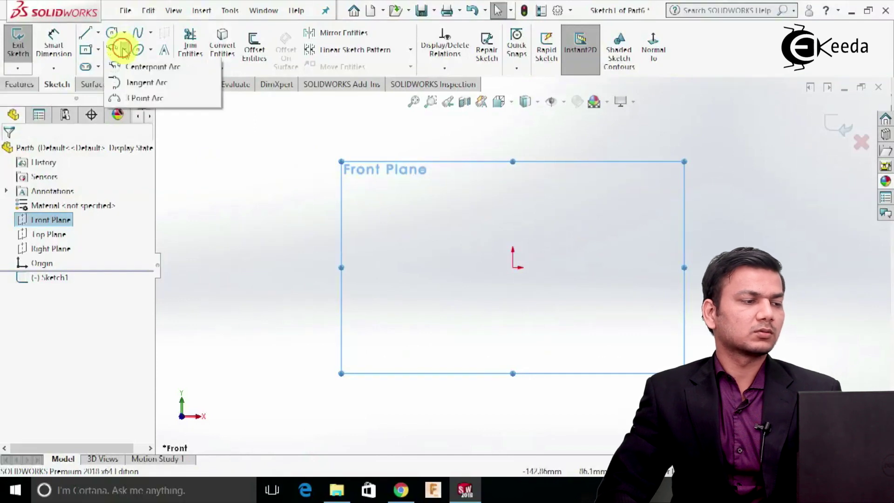
click(147, 70)
click(513, 268)
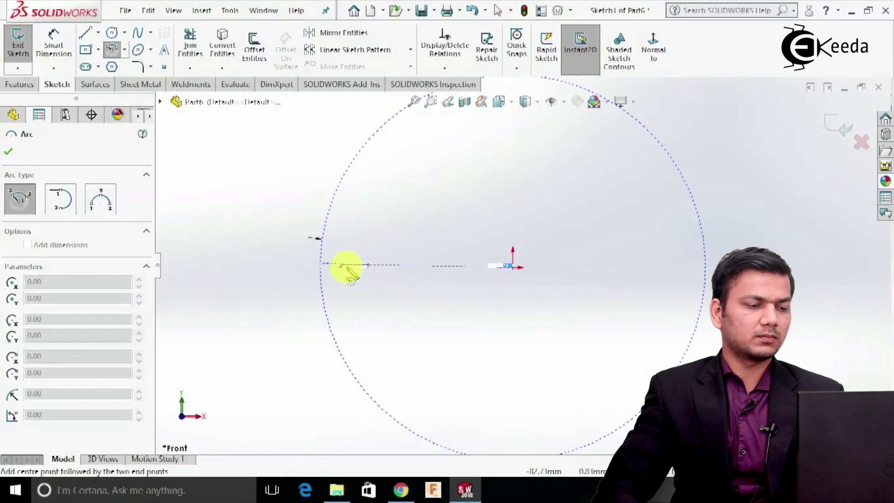
click(321, 266)
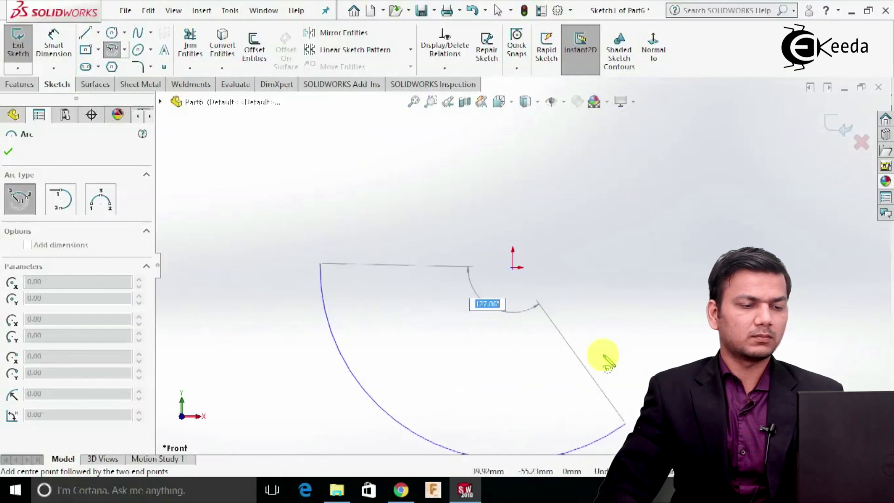
click(703, 269)
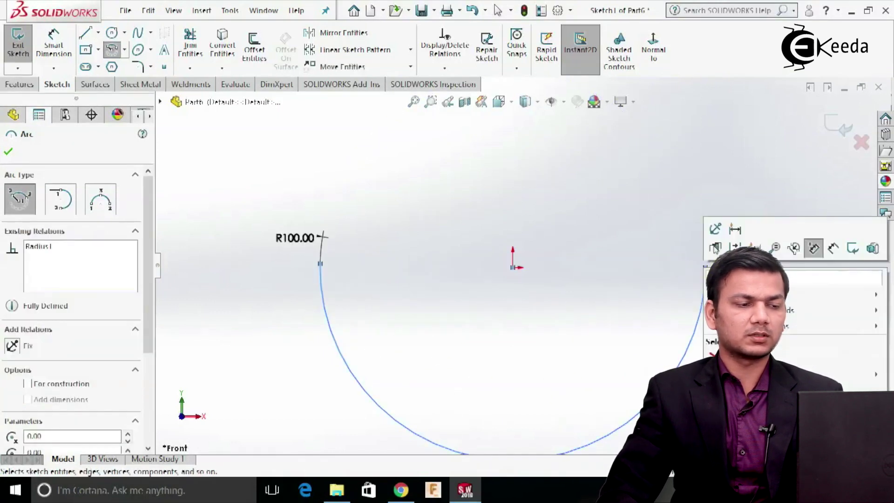
key(Escape)
scroll(531, 261, up, 2)
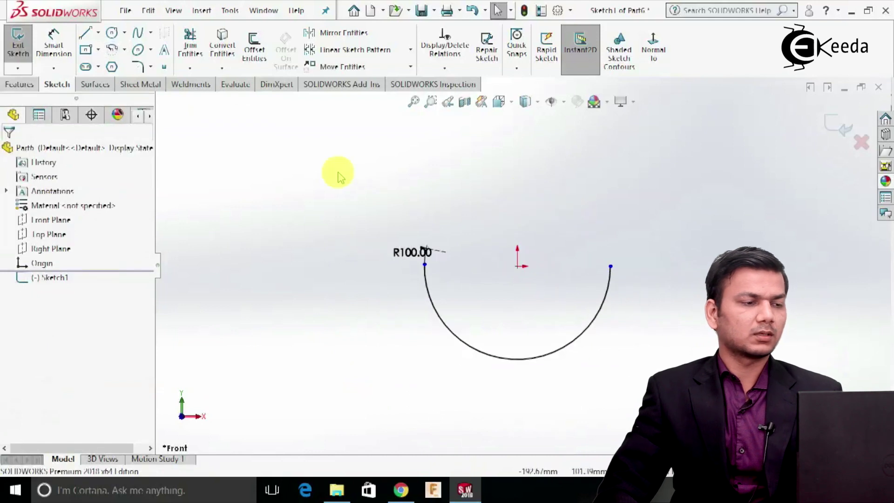
Step: Draw an R11 three-point arc hooking upward off the semicircle's right end
click(125, 50)
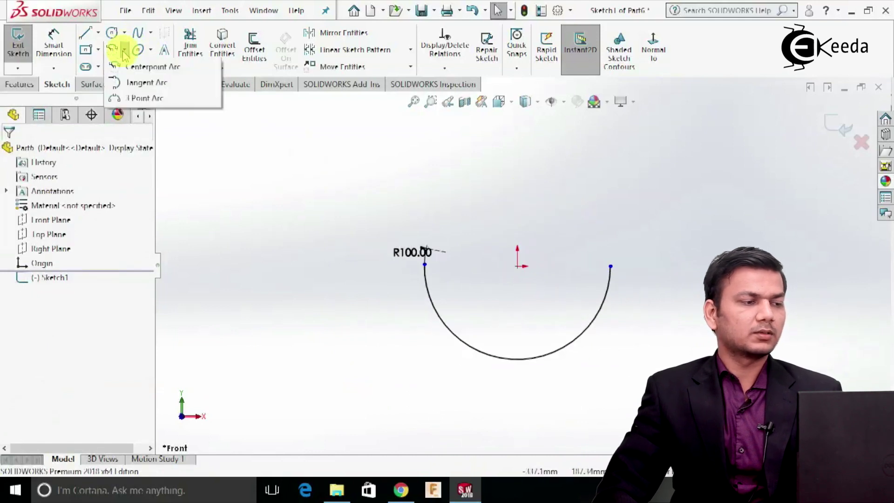
click(145, 99)
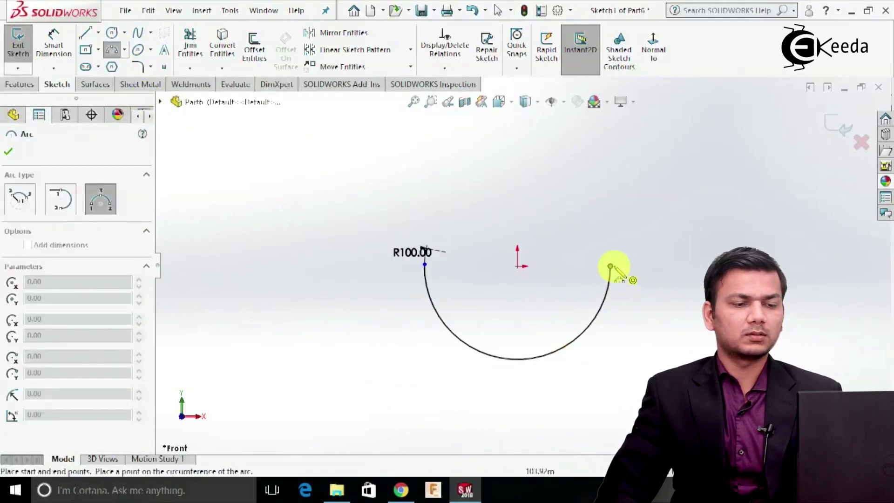
click(611, 266)
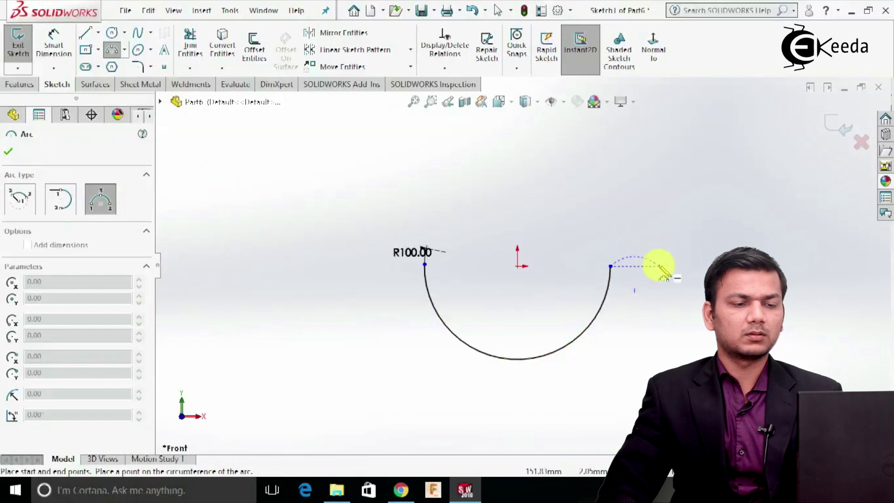
click(658, 266)
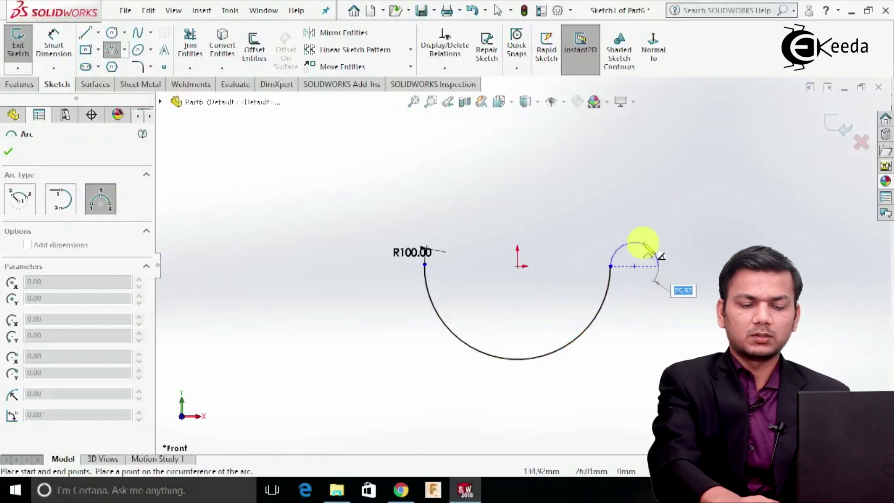
click(643, 243)
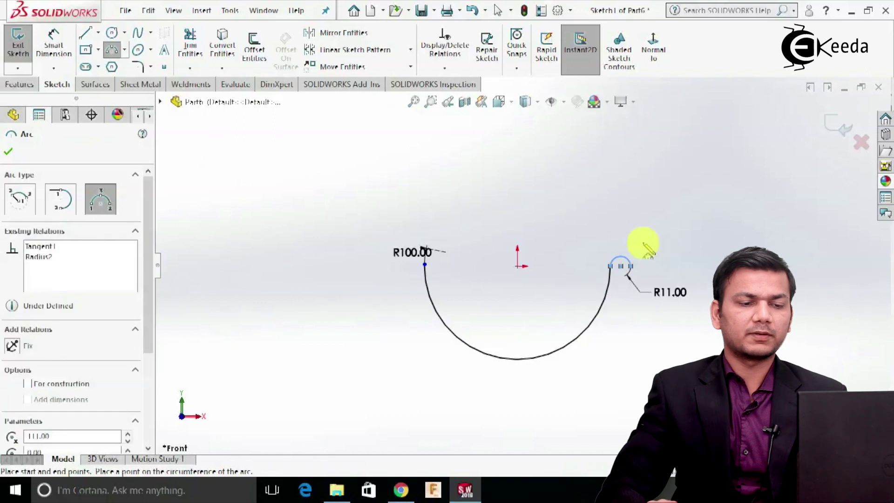
right_click(644, 243)
click(677, 252)
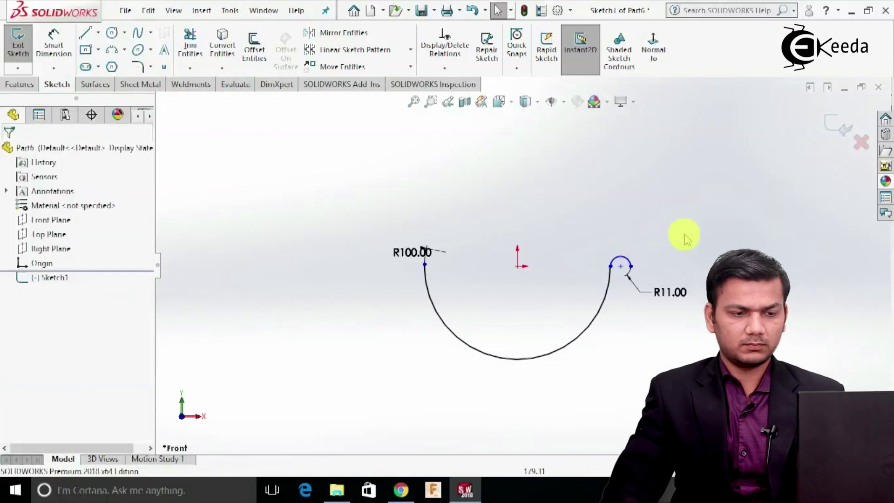
Step: Add a Horizontal relation between the R11 arc's two endpoints
scroll(600, 280, down, 6)
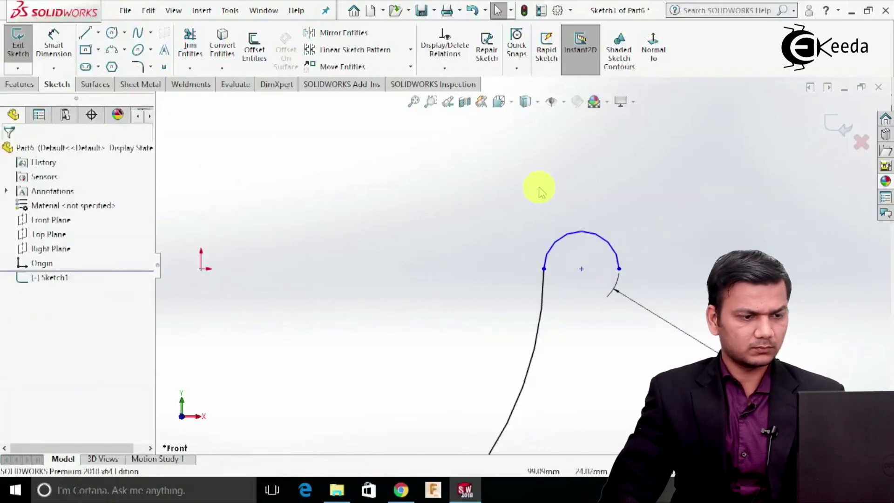
click(445, 68)
click(452, 97)
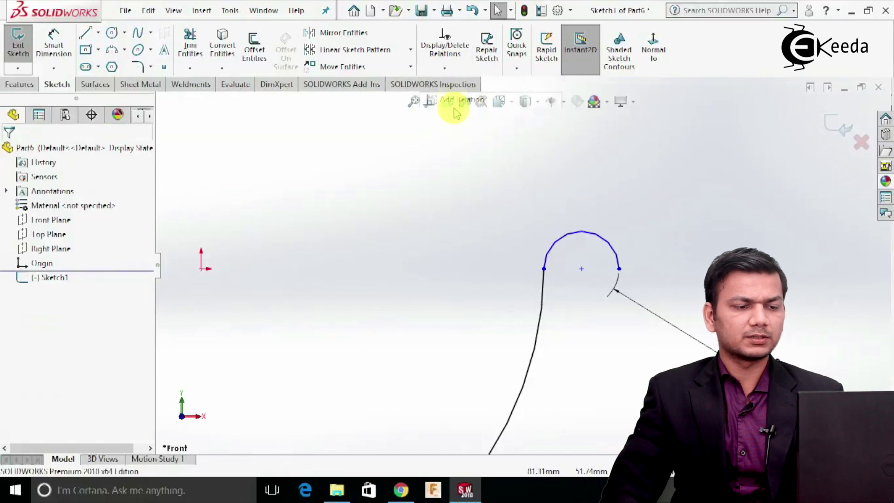
click(544, 269)
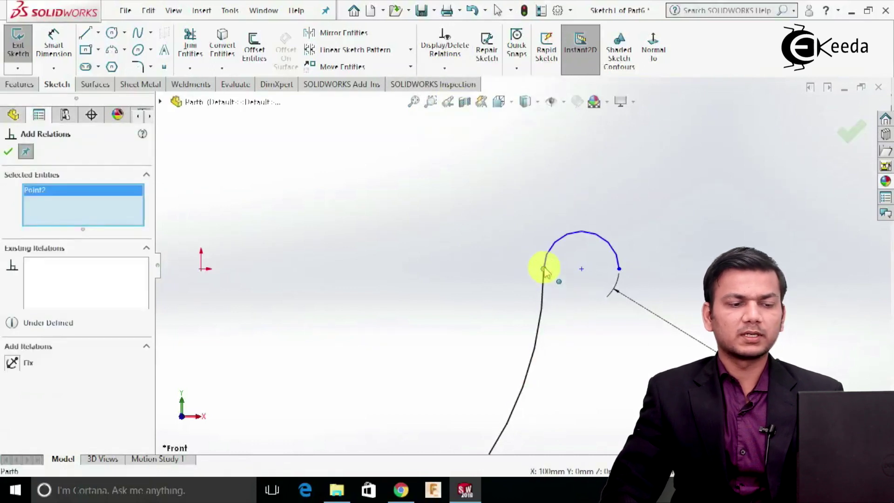
click(619, 270)
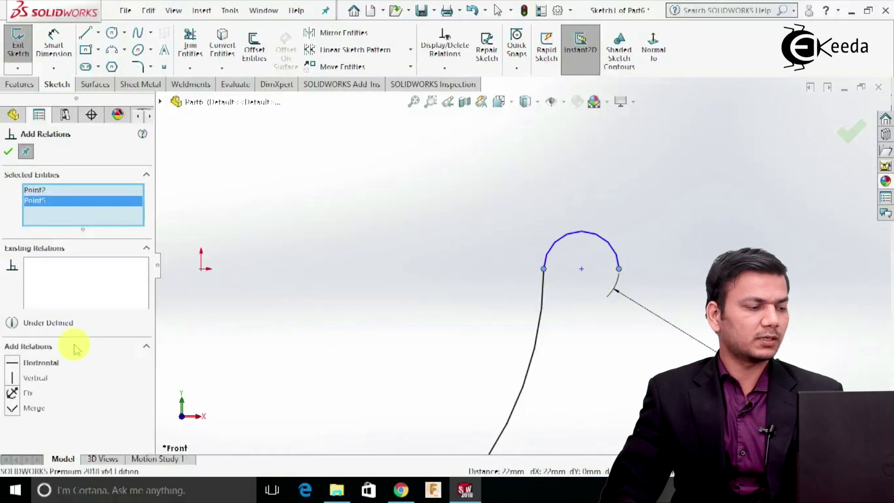
click(42, 363)
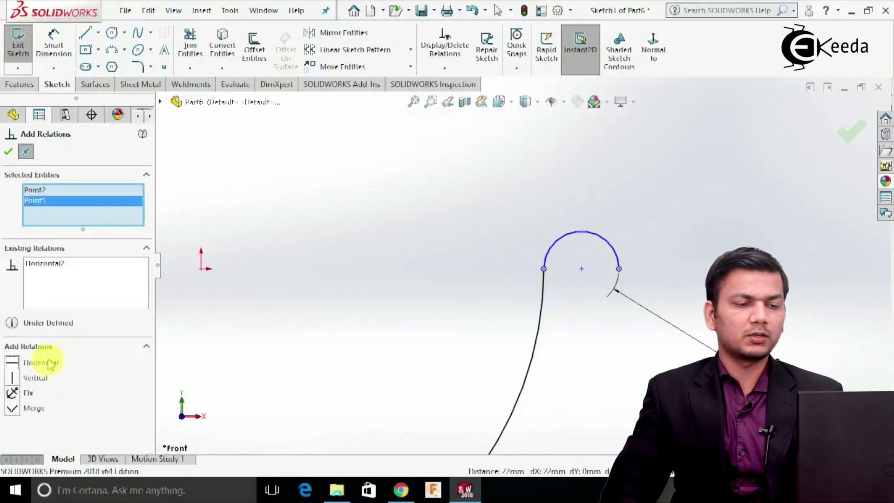
click(8, 153)
Step: Make the R11 arc's centre horizontal with the origin
scroll(378, 269, up, 8)
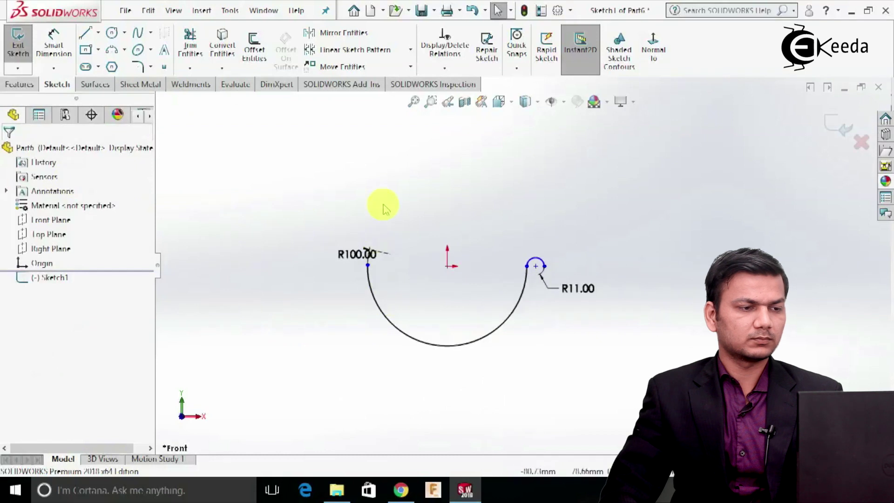
click(444, 69)
click(456, 97)
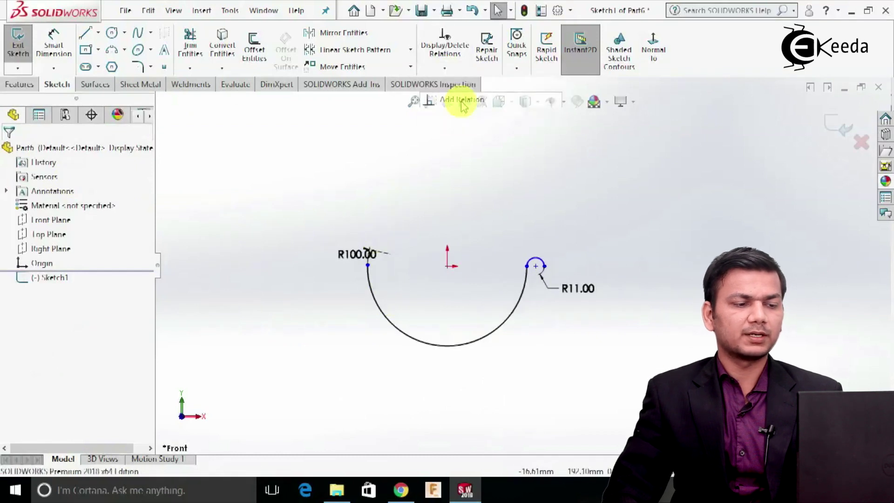
click(447, 267)
click(537, 266)
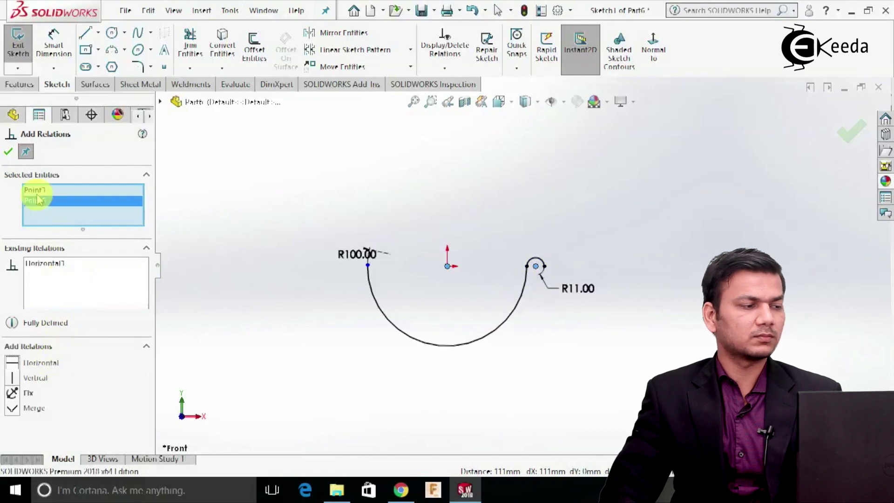
click(9, 148)
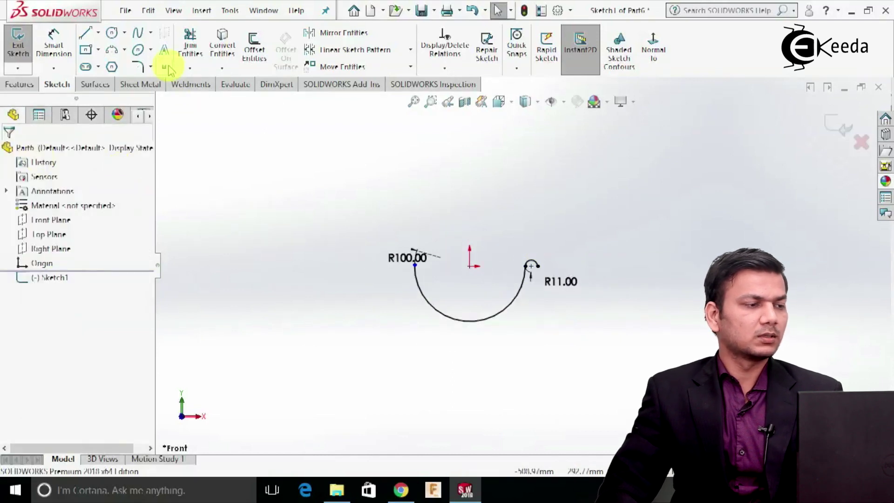
click(99, 32)
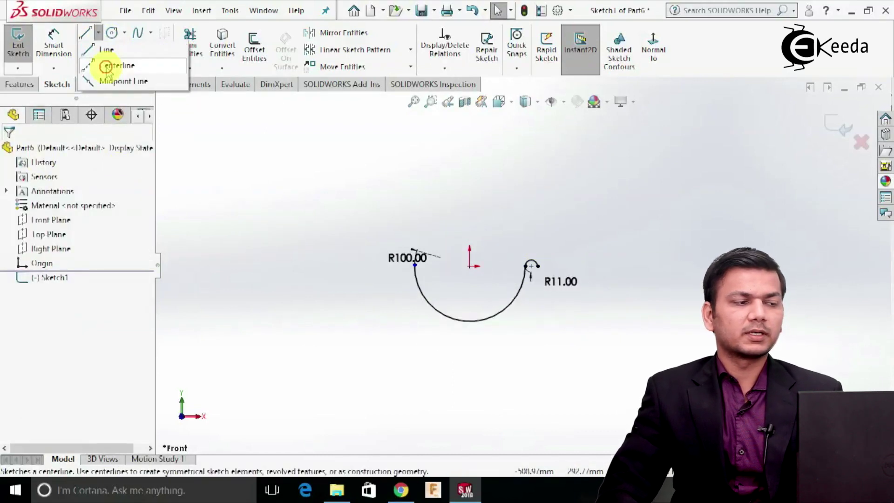
click(107, 68)
scroll(475, 273, down, 2)
click(467, 263)
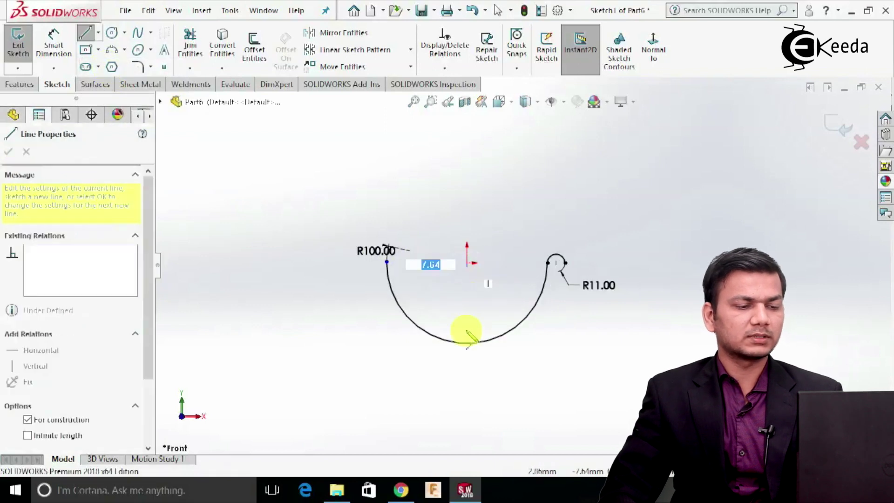
click(468, 343)
right_click(467, 344)
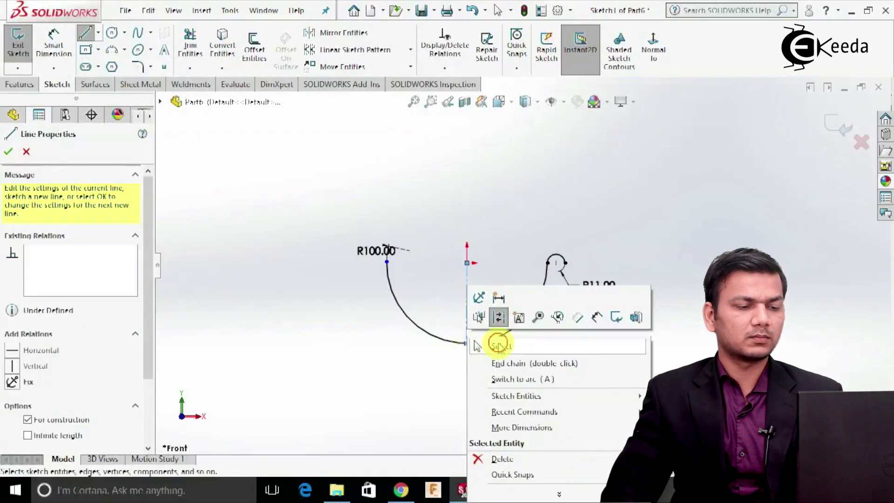
click(497, 345)
click(336, 33)
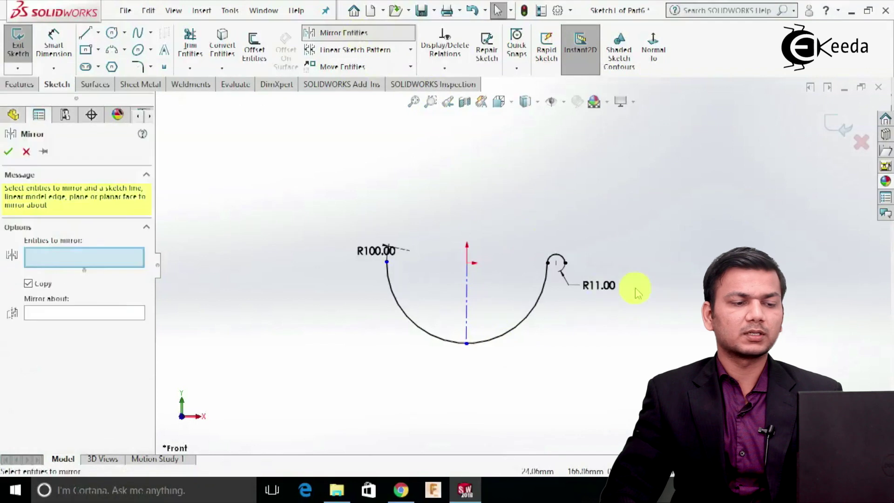
scroll(624, 284, up, 2)
scroll(517, 240, up, 1)
scroll(520, 237, up, 1)
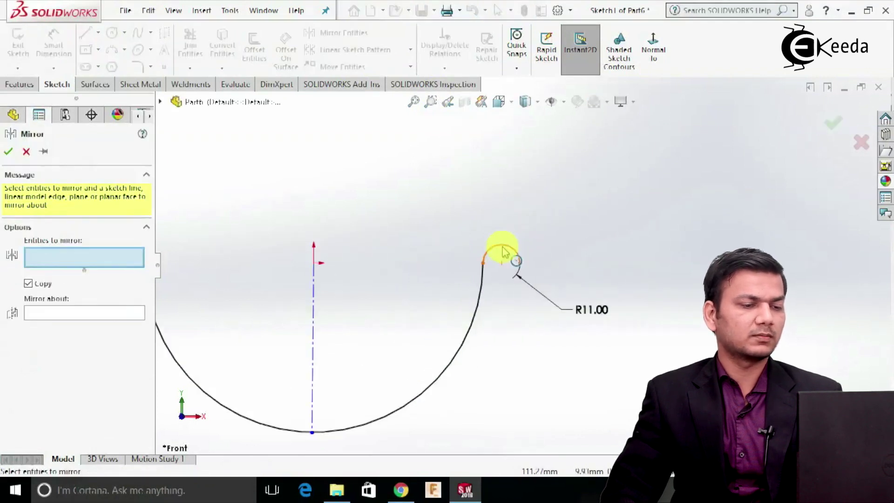
click(504, 252)
click(86, 312)
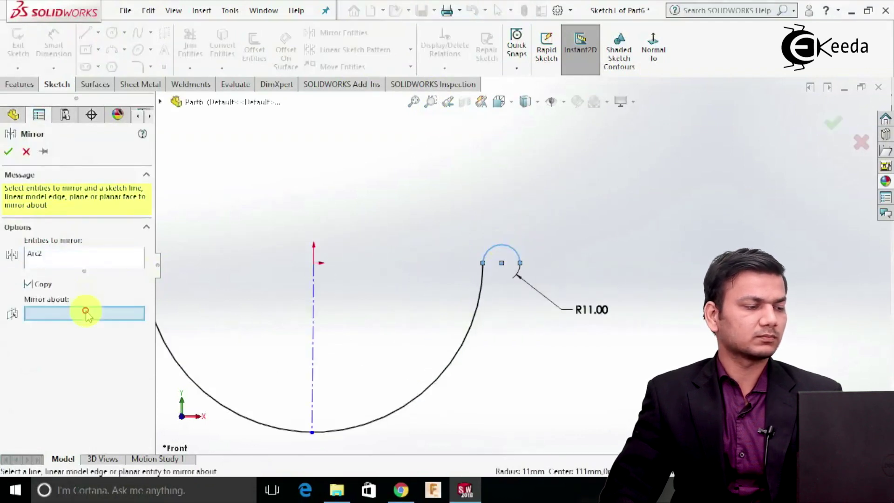
click(313, 317)
click(8, 151)
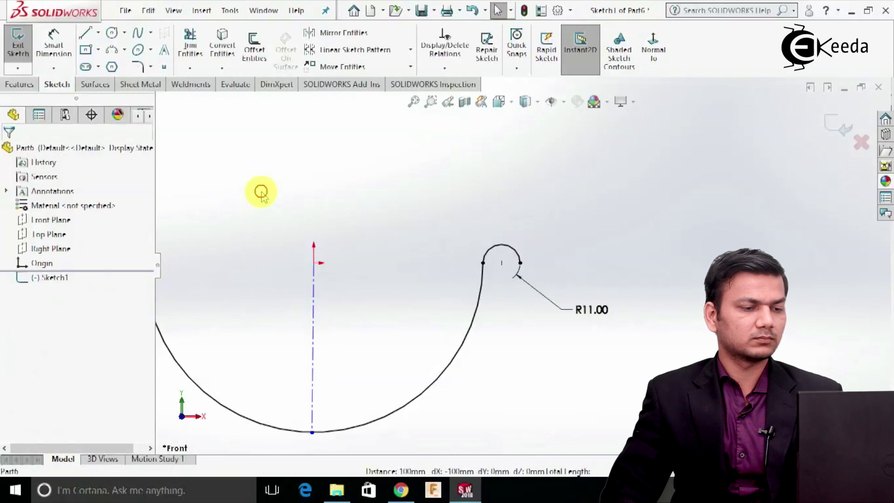
key(z)
key(z)
key(z)
key(z)
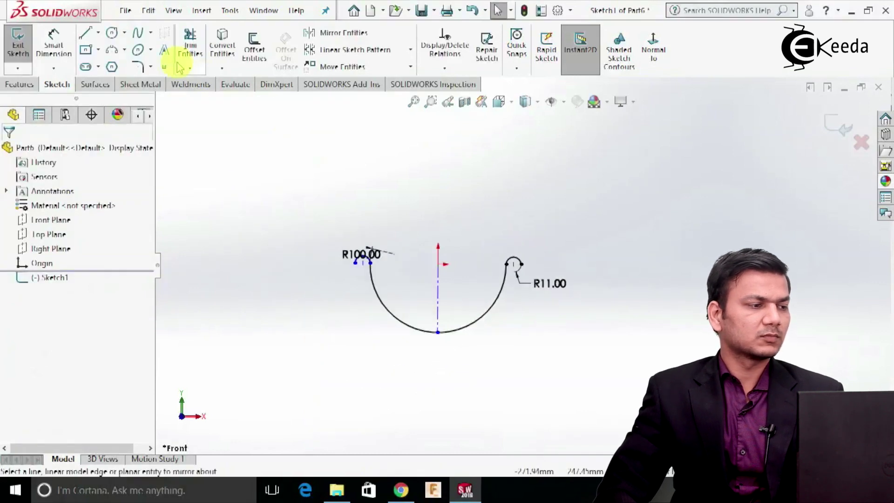
click(60, 55)
scroll(445, 285, down, 1)
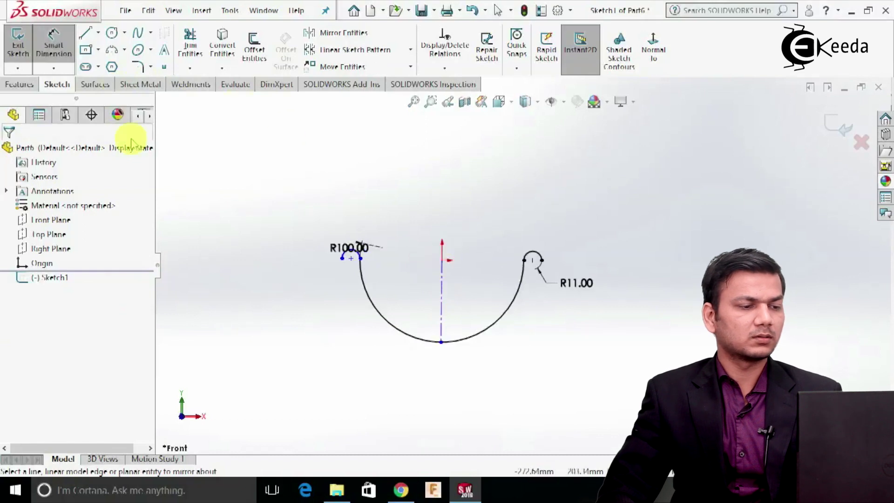
scroll(487, 223, down, 2)
click(413, 287)
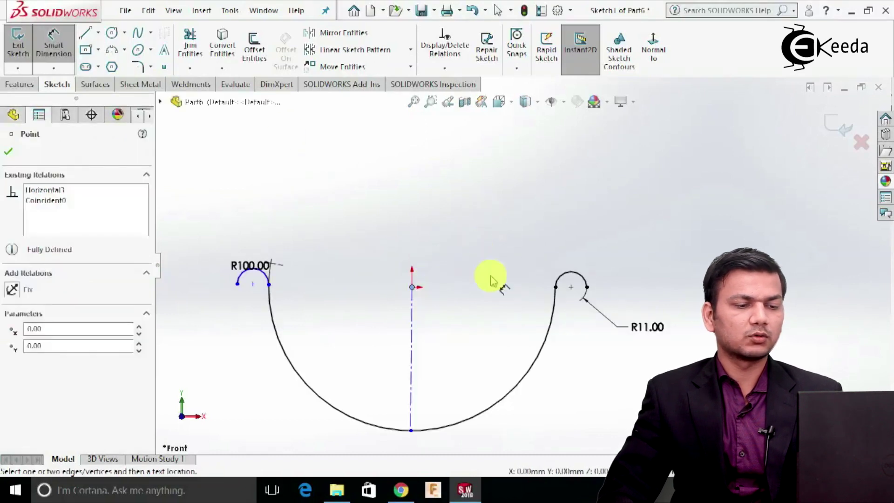
click(586, 289)
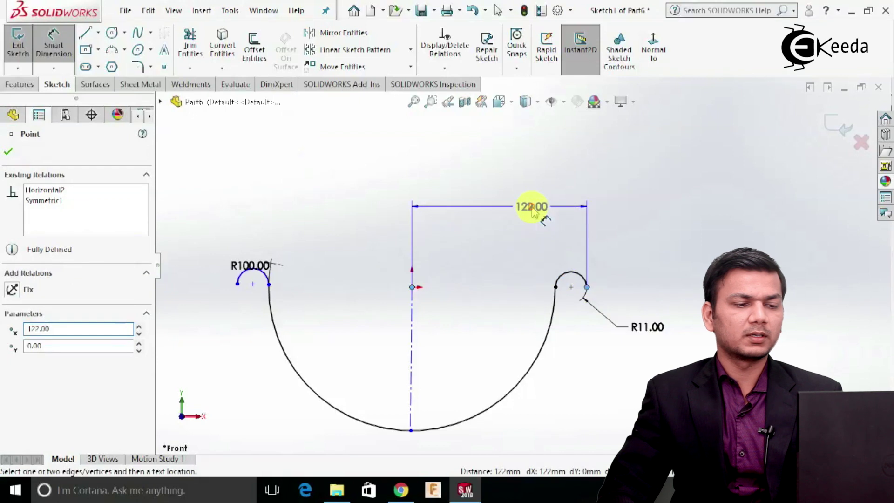
click(533, 210)
click(534, 278)
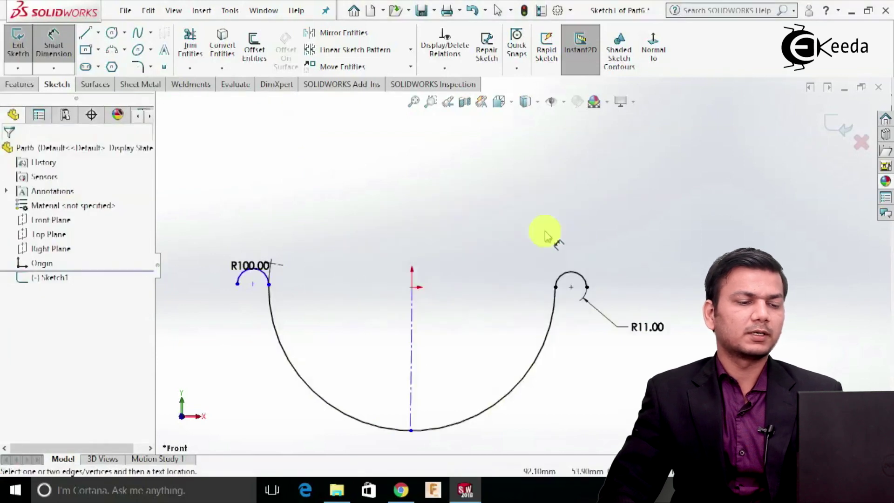
scroll(527, 233, up, 2)
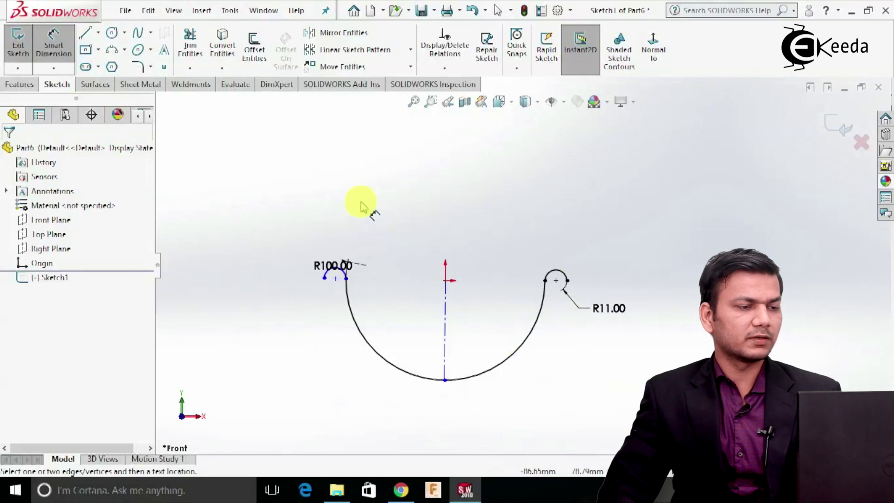
Step: Add a Horizontal relation between the origin and the left hook's centre
click(444, 68)
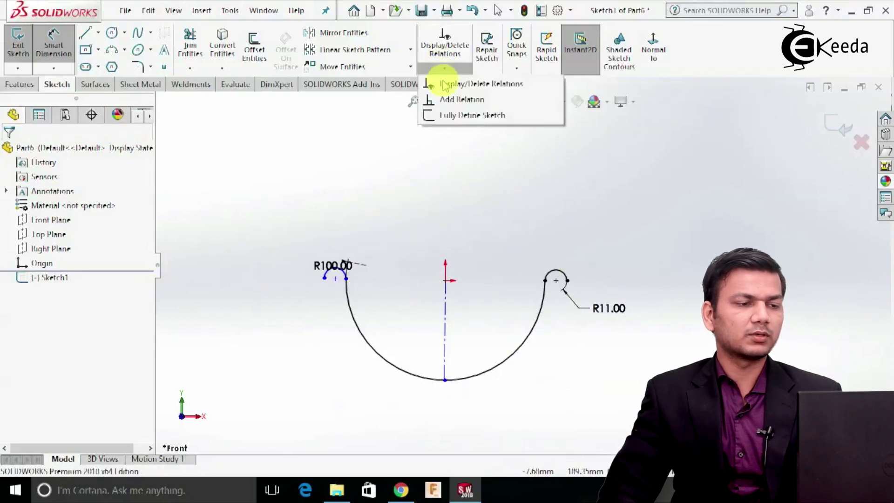
click(463, 100)
scroll(456, 284, down, 3)
click(462, 257)
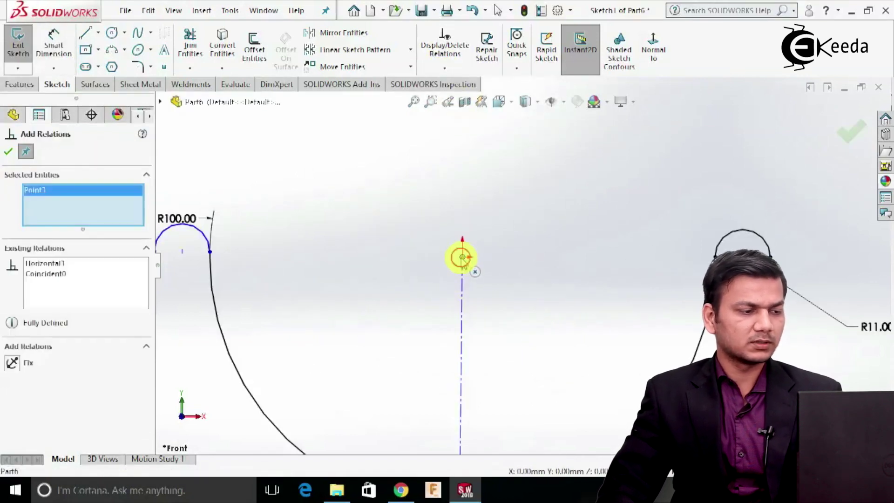
scroll(238, 267, up, 3)
scroll(321, 265, down, 2)
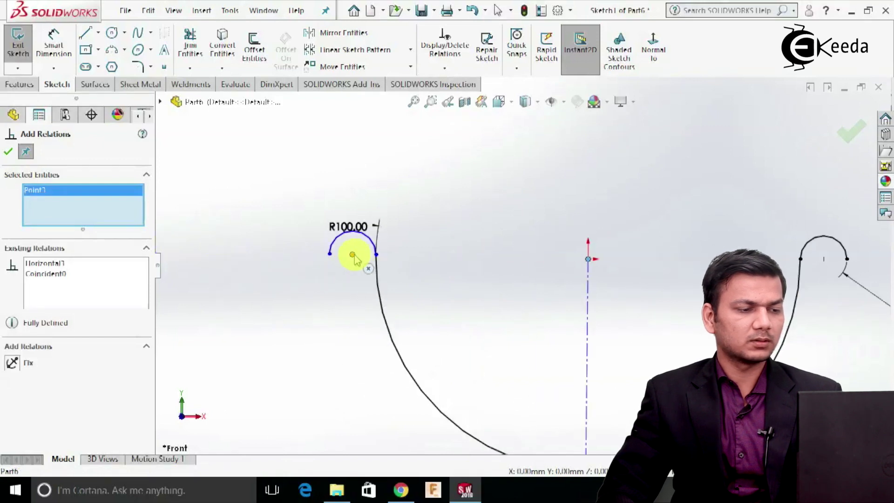
click(352, 255)
click(59, 366)
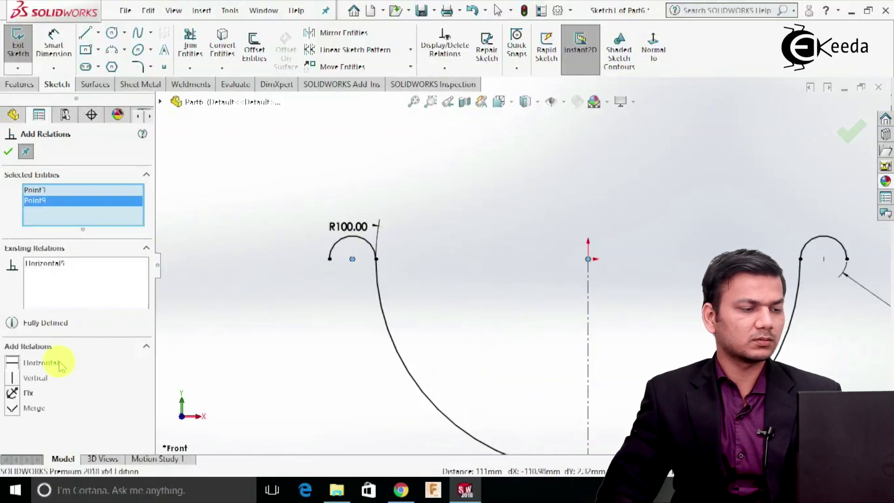
click(9, 153)
click(256, 173)
Step: Move the R100 dimension label below the arc and exit the fully defined sketch
scroll(280, 207, up, 3)
scroll(522, 265, up, 1)
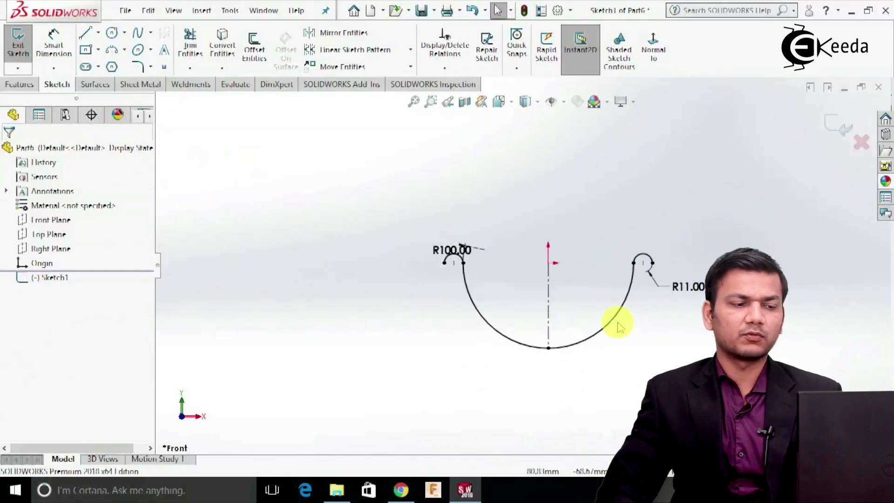
scroll(470, 238, down, 3)
drag(435, 260, 435, 359)
click(332, 273)
scroll(331, 272, up, 3)
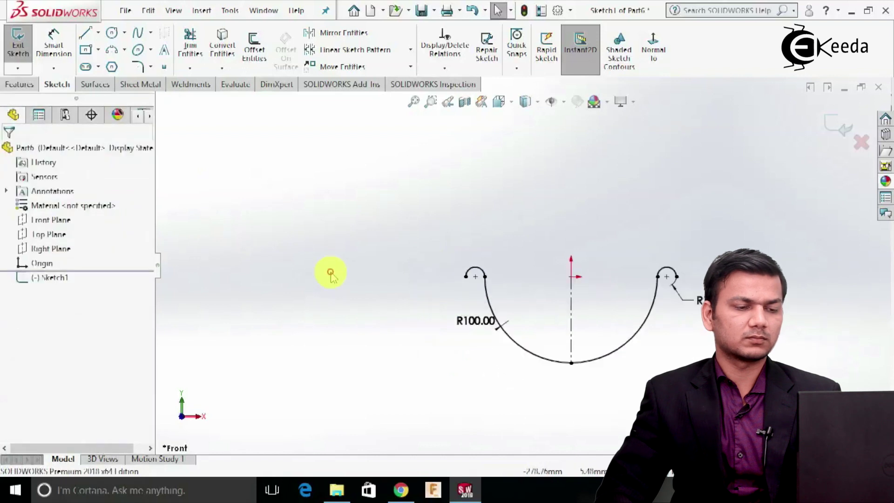
key(z)
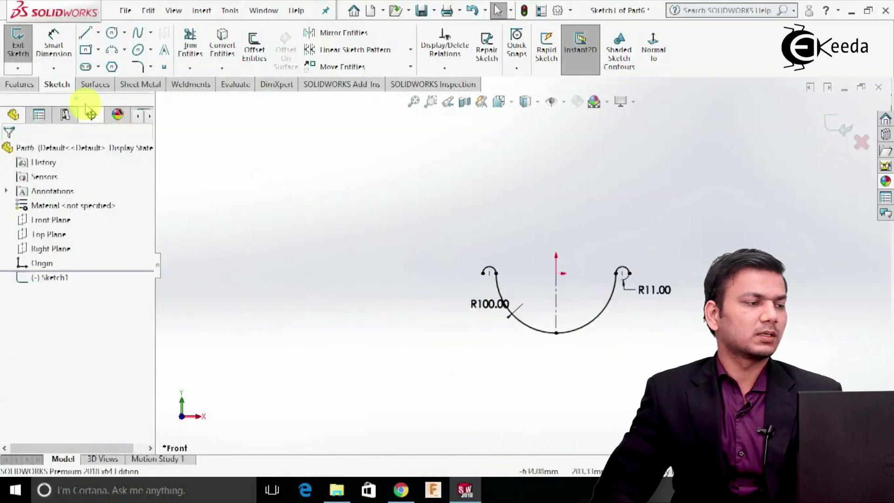
click(24, 56)
key(z)
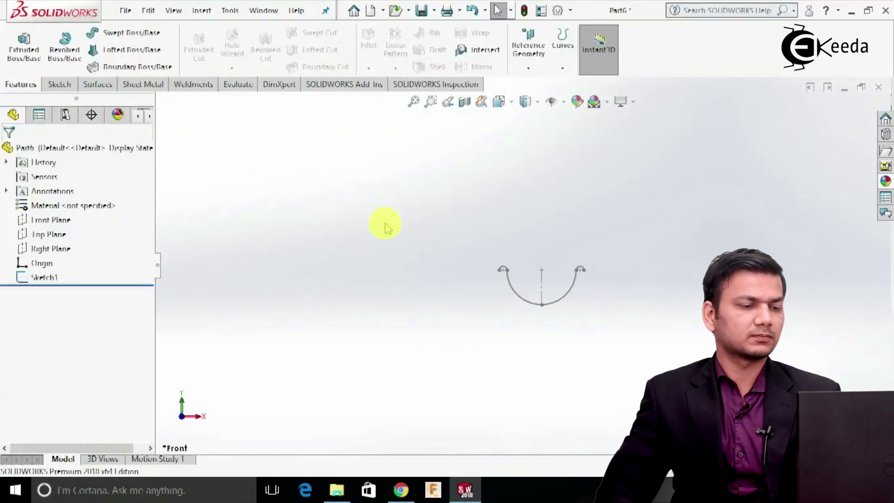
Step: Start a new sketch on Right Plane
right_click(69, 251)
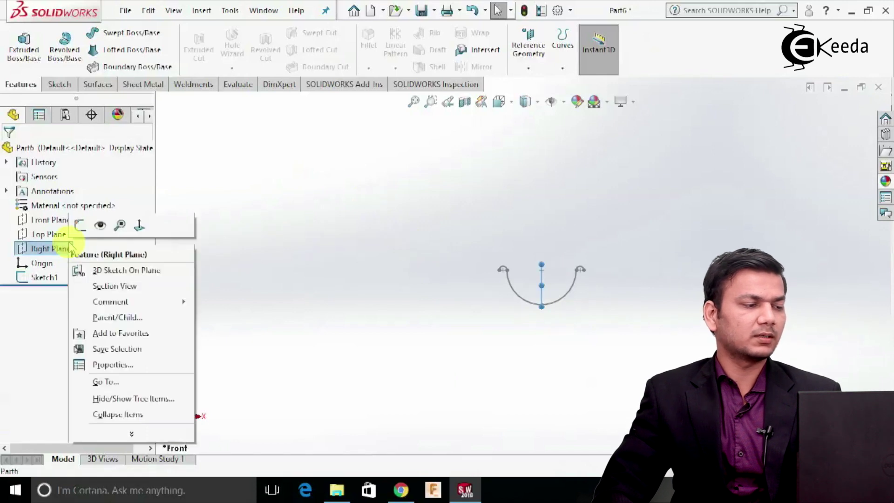
click(81, 228)
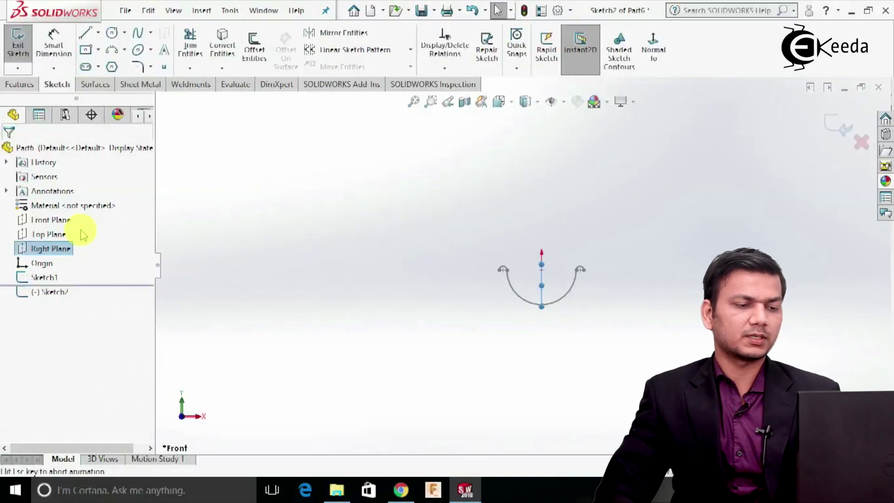
click(254, 261)
scroll(308, 268, up, 4)
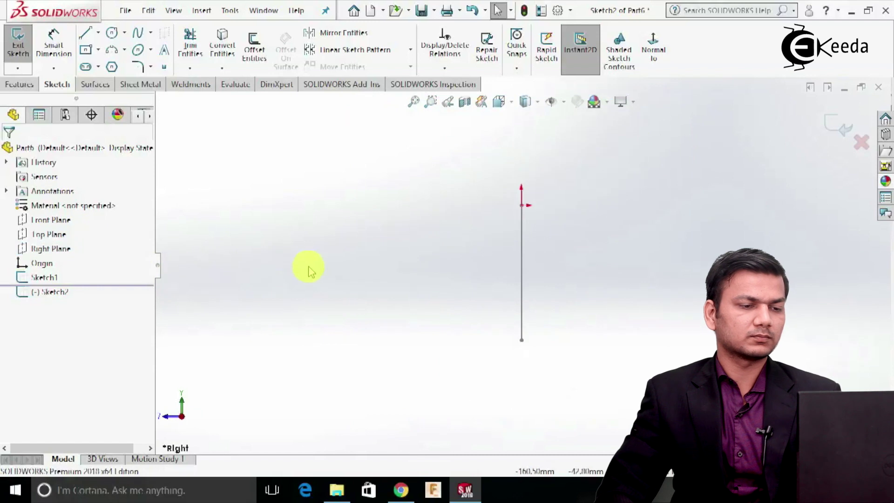
key(z)
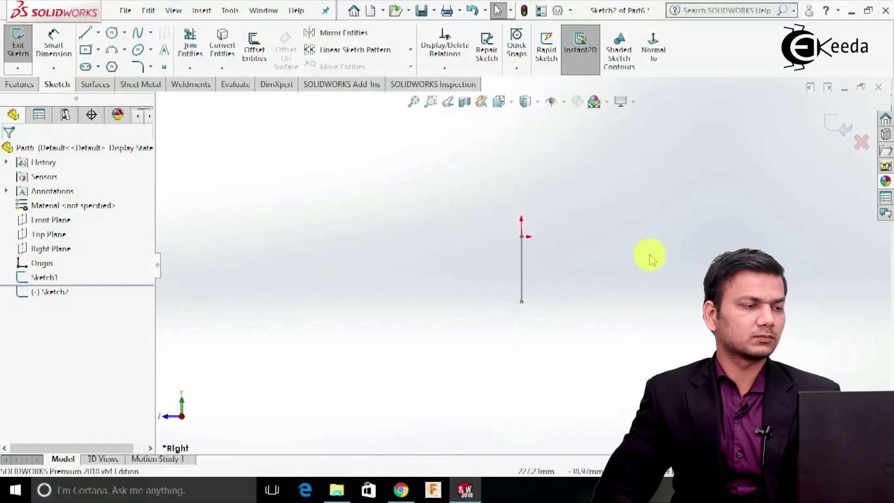
Step: Draw a horizontal 200 mm line starting at the origin
click(97, 33)
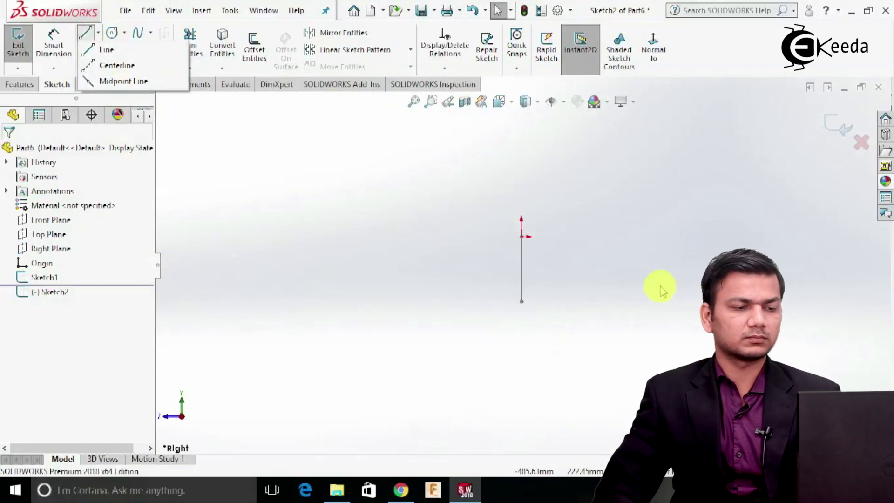
click(519, 236)
click(99, 49)
click(91, 36)
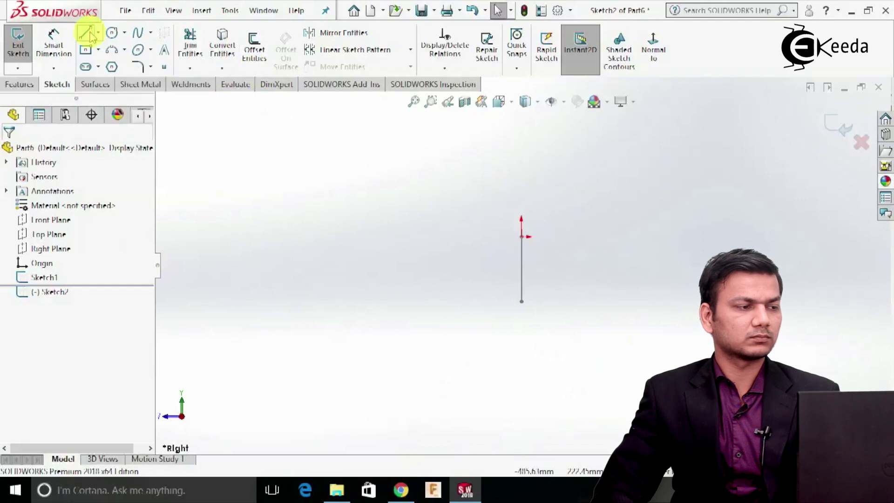
click(522, 236)
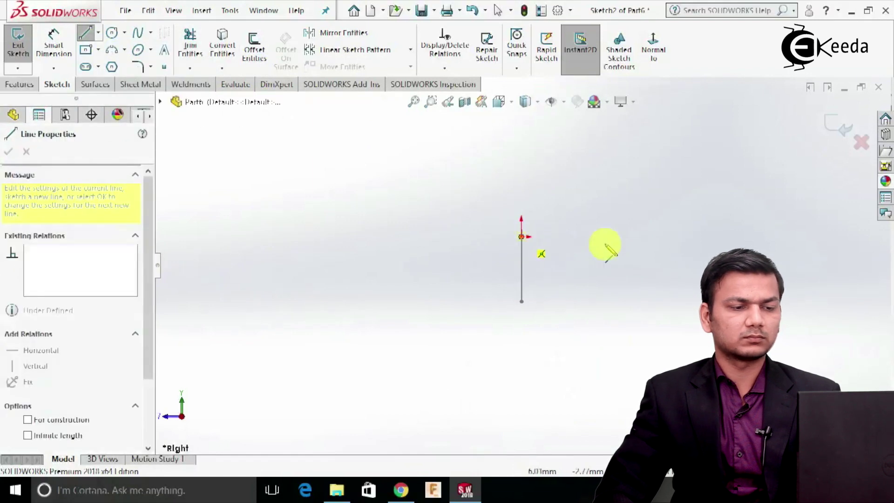
text(200)
key(Return)
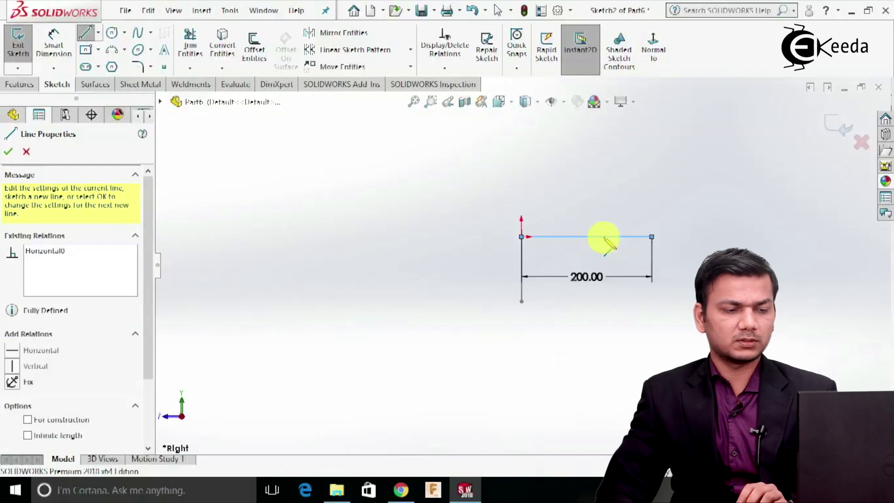
right_click(613, 246)
click(637, 249)
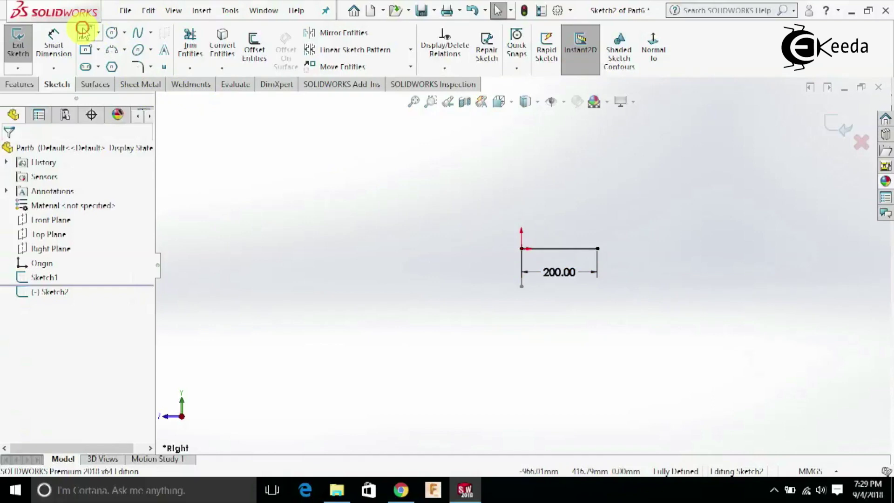
Step: Draw a slanted line down from the 200 mm line's end, then a short horizontal segment
click(83, 32)
click(599, 249)
scroll(649, 392, up, 2)
click(659, 407)
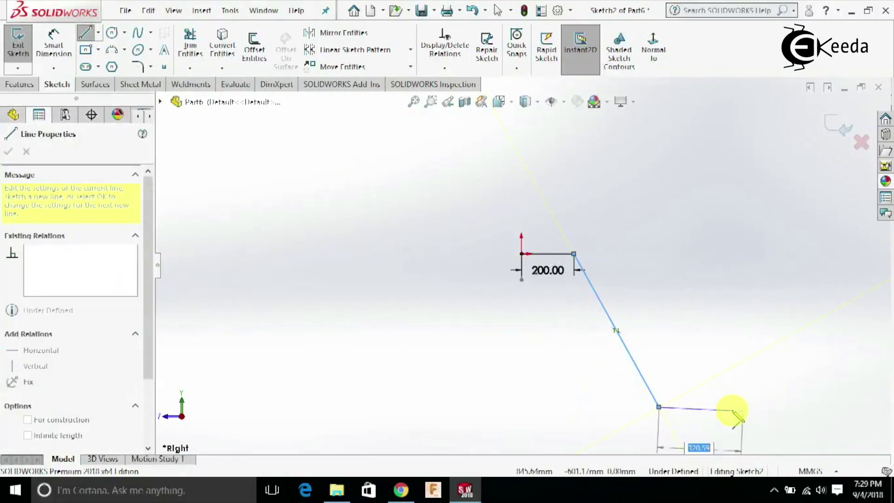
click(712, 408)
right_click(715, 326)
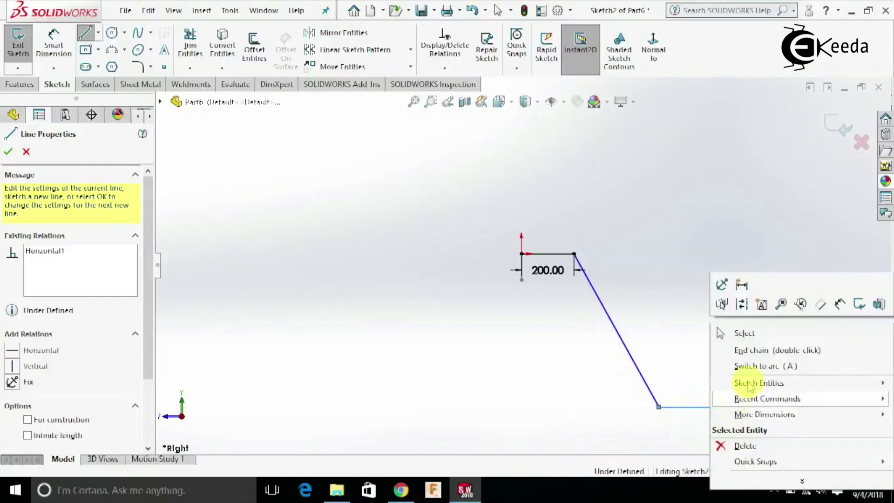
click(755, 336)
click(71, 49)
click(574, 253)
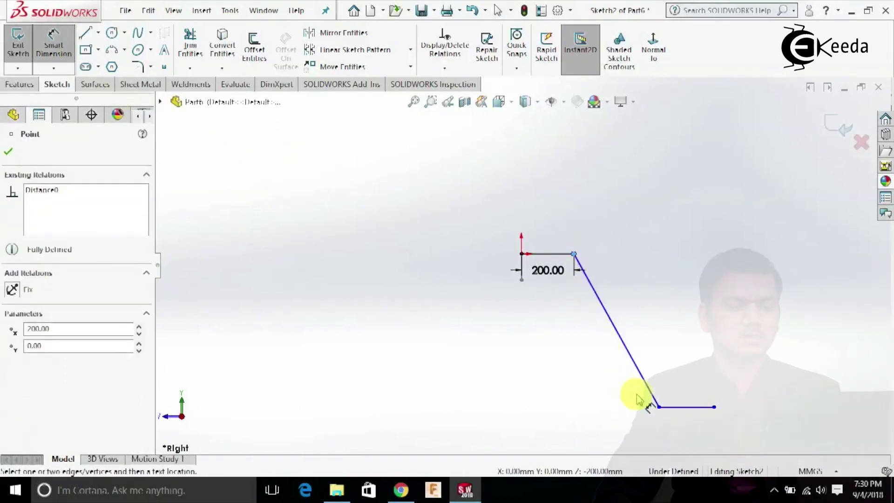
Step: Dimension the path's vertical height as 650 mm from the origin to the lower corner
click(658, 408)
click(439, 349)
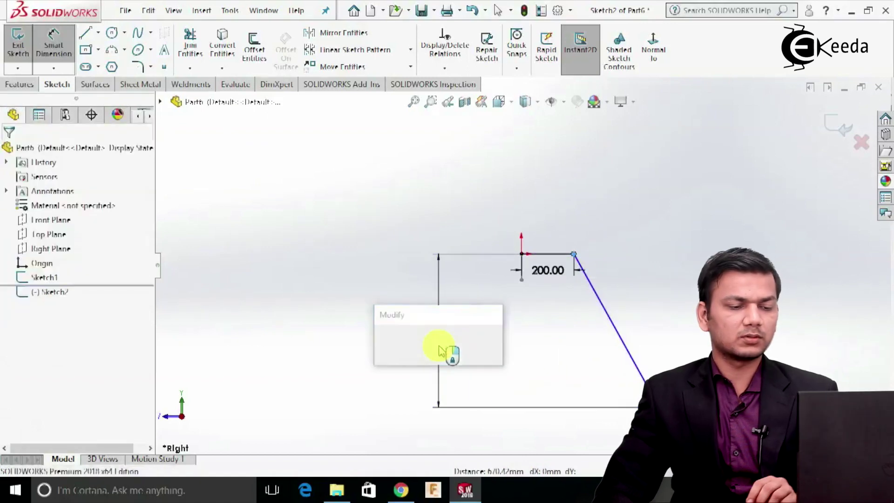
text(650)
key(Return)
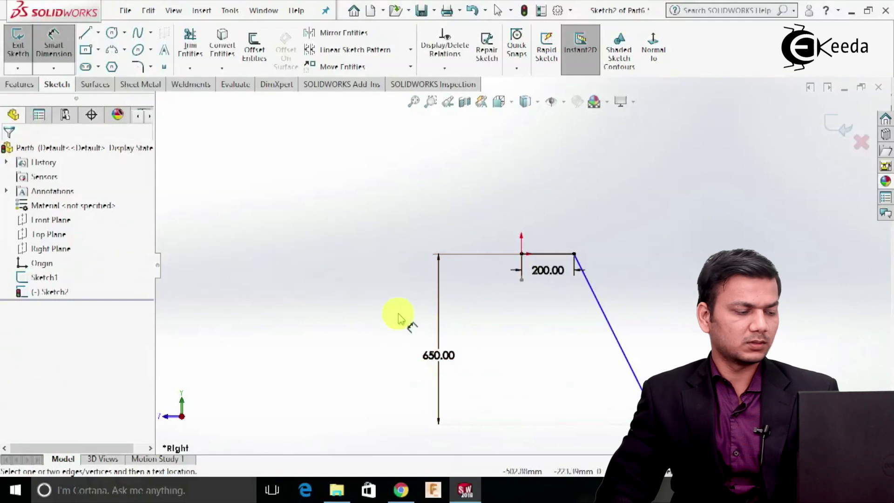
key(Escape)
click(479, 253)
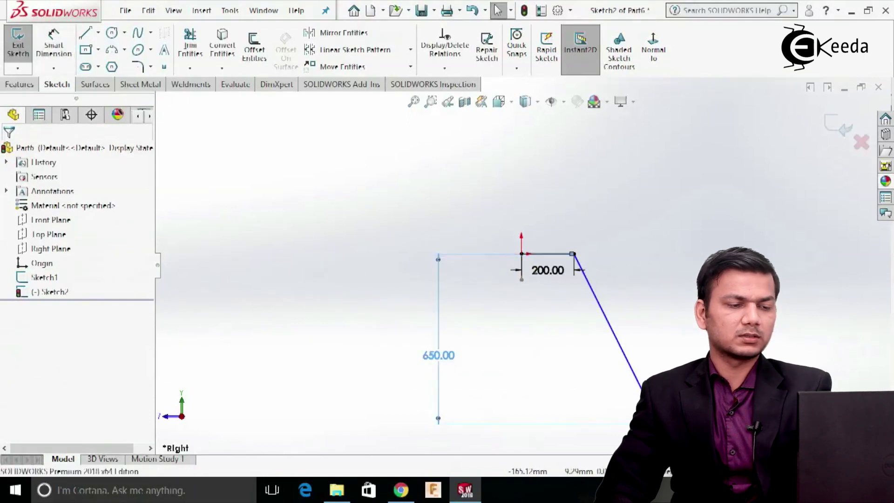
key(Delete)
click(58, 46)
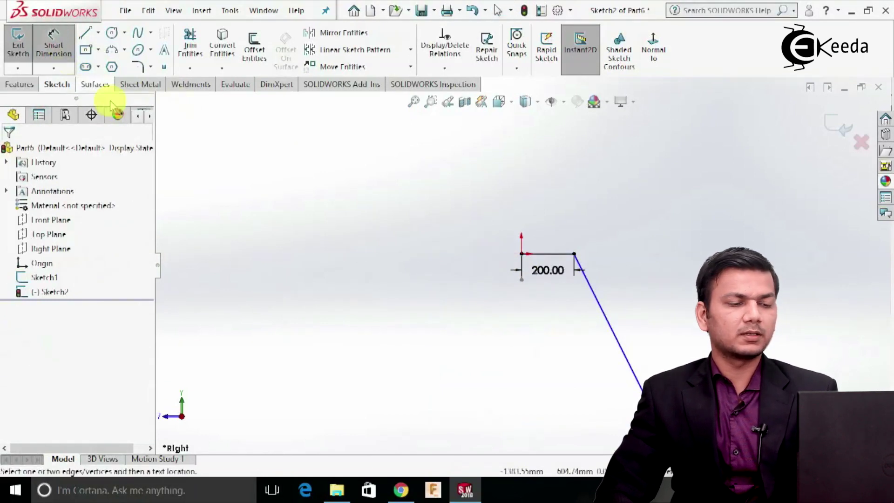
click(521, 254)
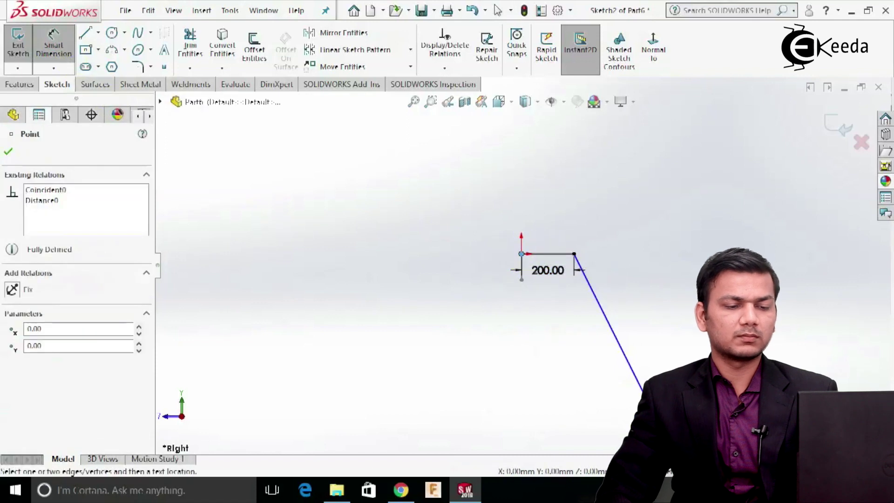
click(659, 424)
click(462, 374)
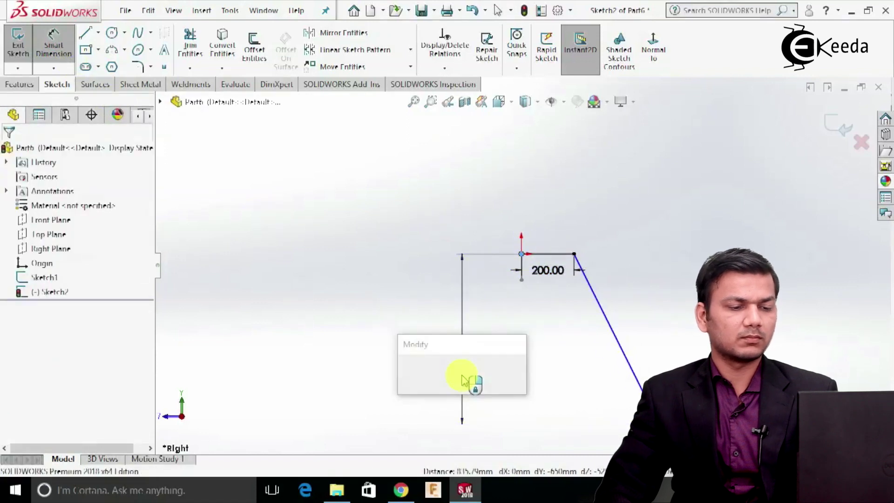
key(Return)
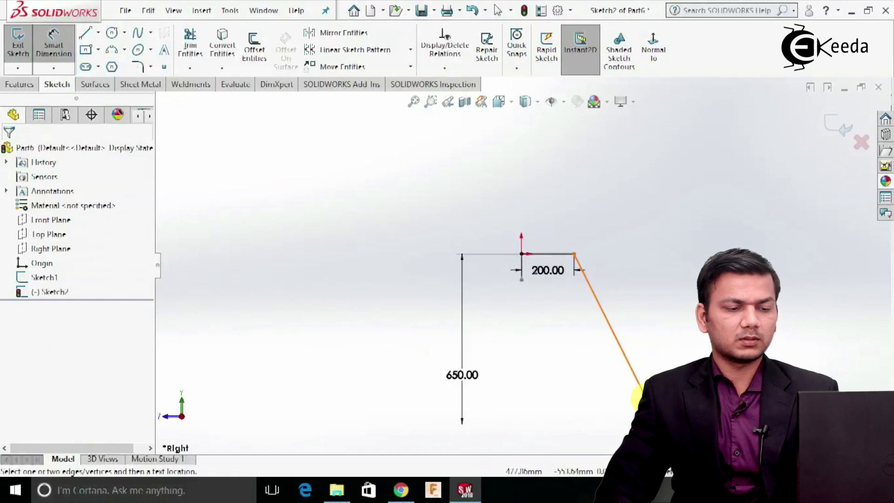
Step: Add a 120° angle dimension between the slanted line and the bottom line
click(638, 399)
click(677, 424)
click(624, 410)
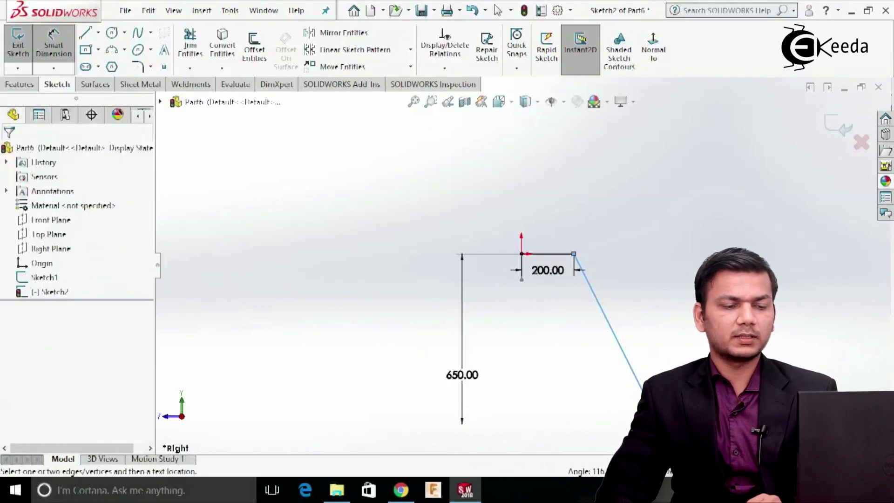
text(120)
key(Return)
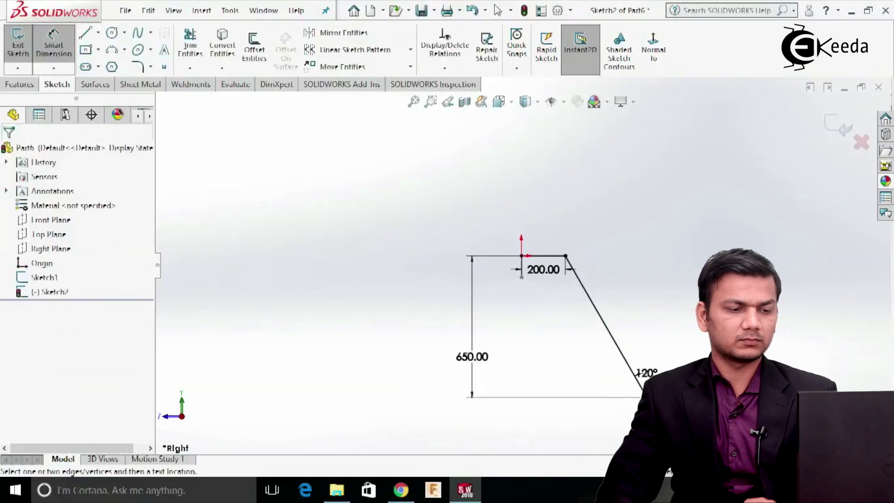
key(Escape)
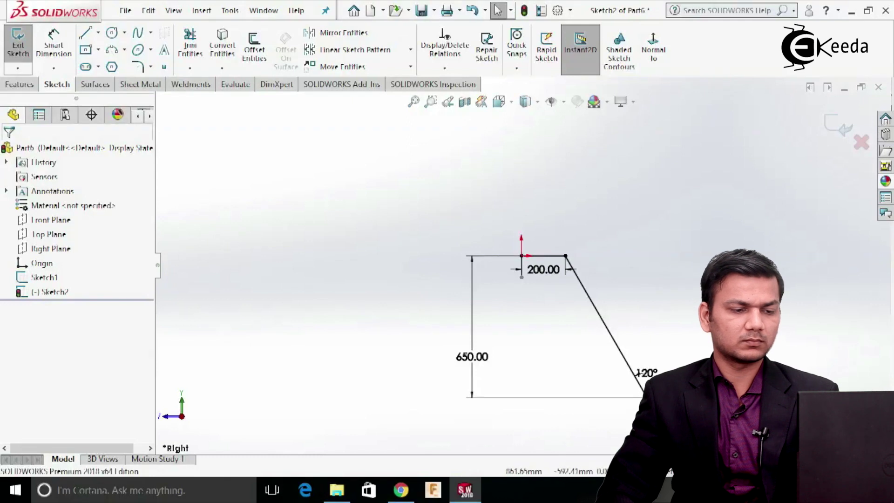
Step: Dimension the bottom line's length and close the path sketch
click(53, 44)
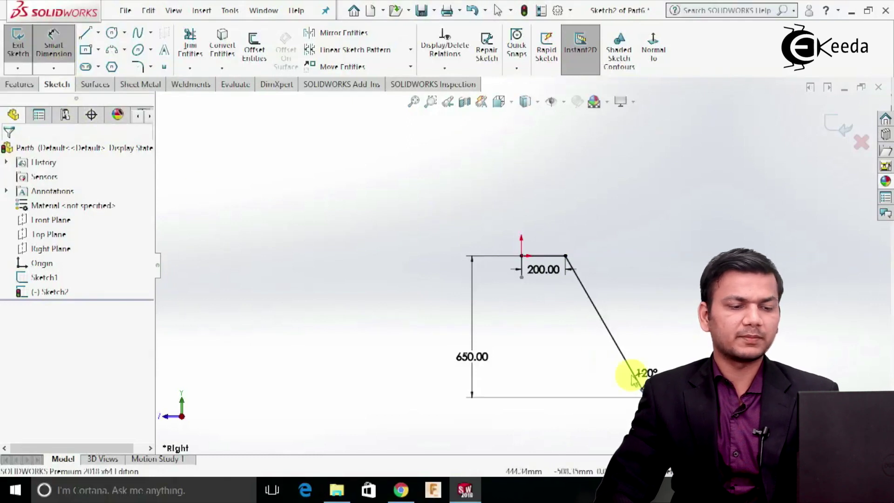
click(665, 398)
click(665, 419)
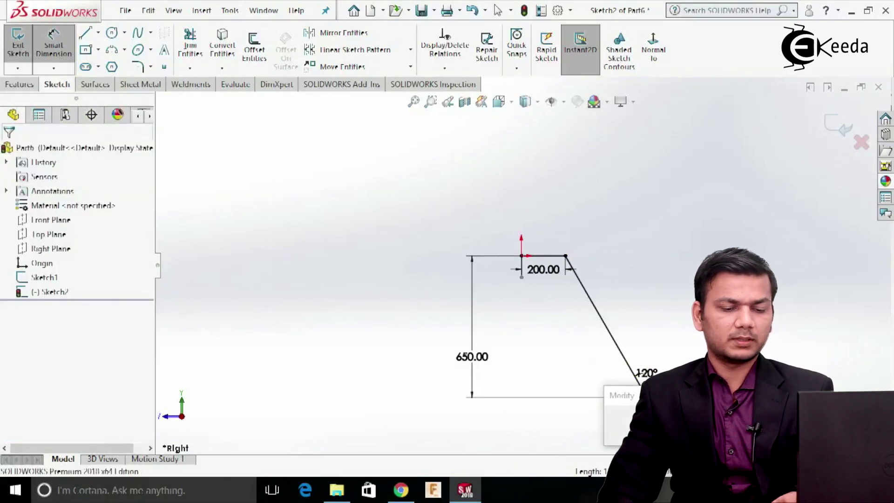
key(Return)
key(Return)
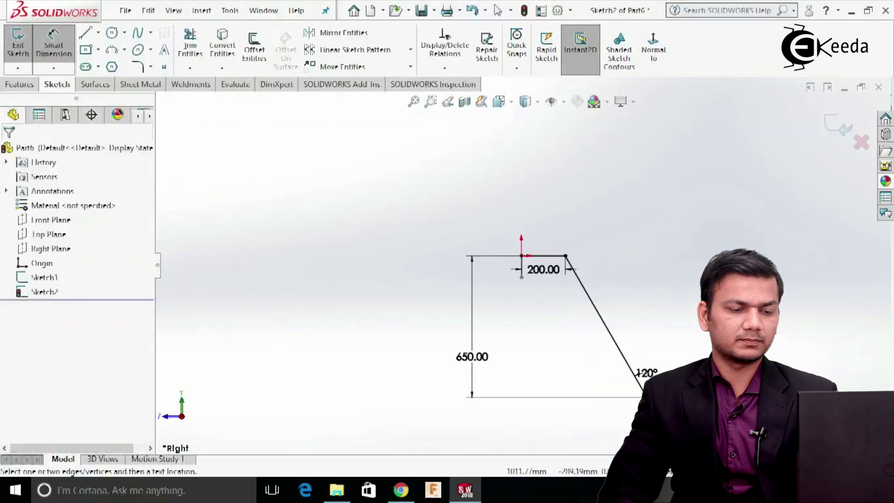
click(828, 129)
Step: Create a swept surface with Sketch1 as the profile and Sketch2 as the path
mouse_move(613, 198)
middle_down()
mouse_move(625, 225)
mouse_move(602, 279)
middle_up()
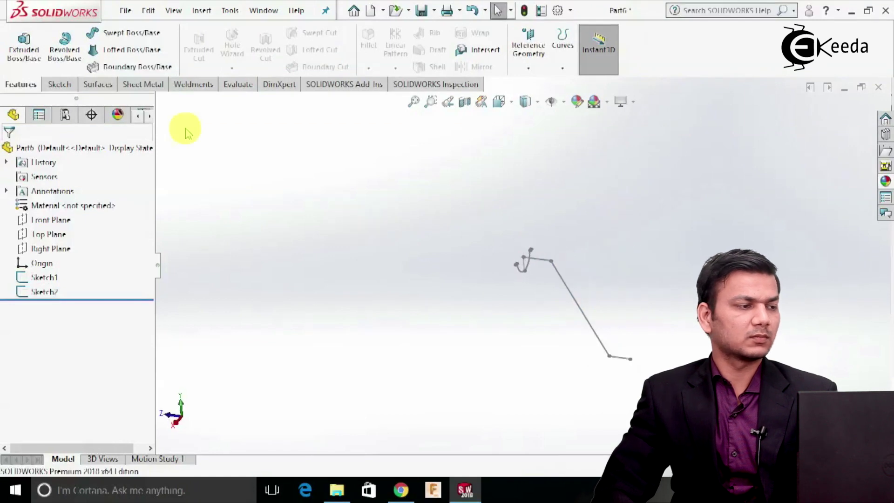
click(97, 85)
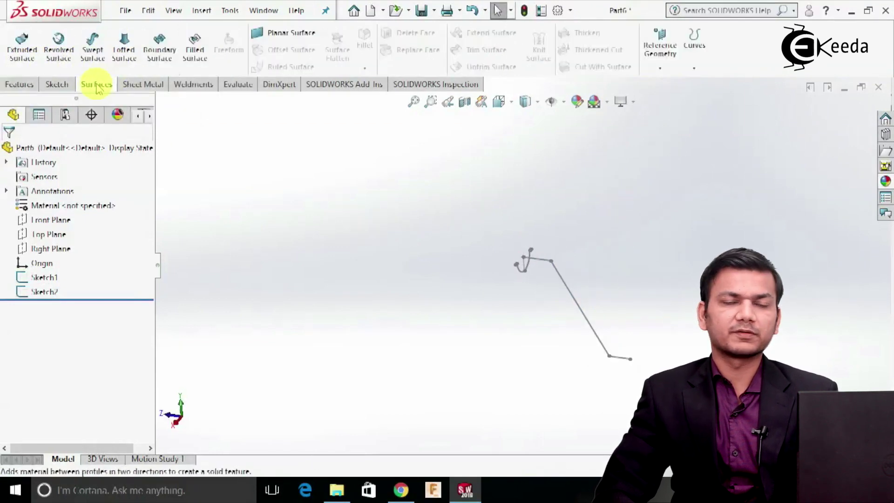
click(95, 60)
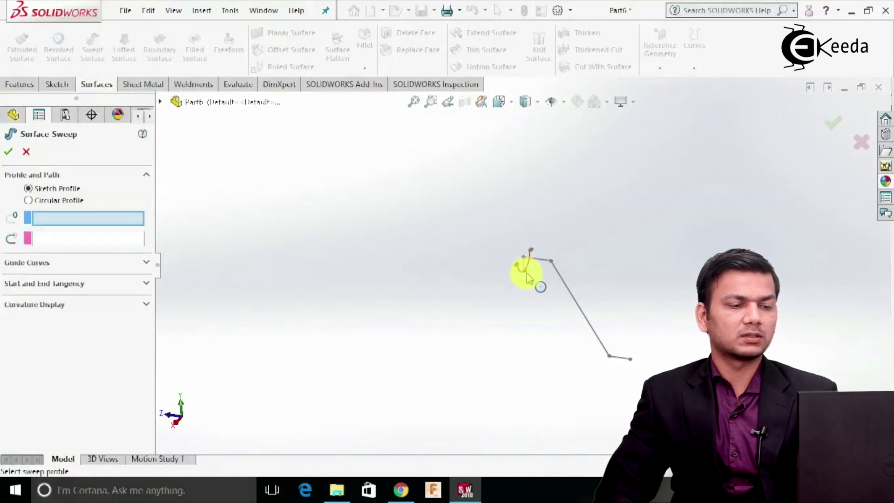
middle_drag(524, 276, 532, 266)
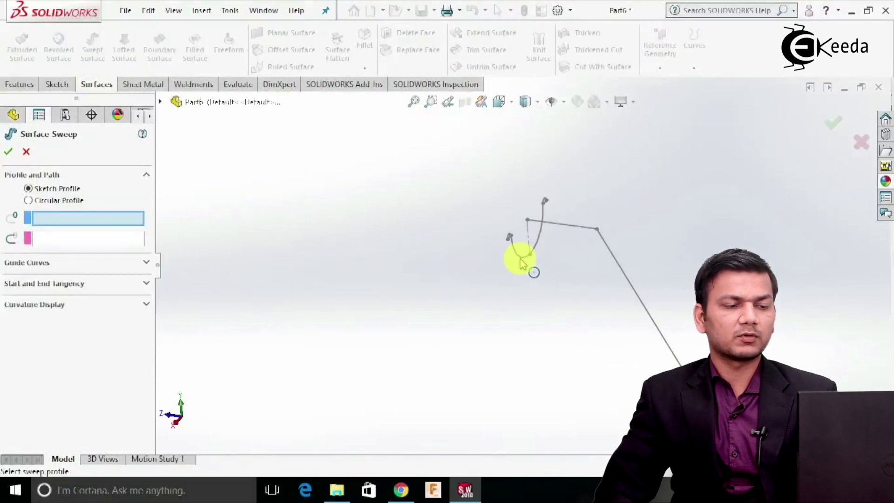
scroll(522, 263, down, 3)
click(531, 256)
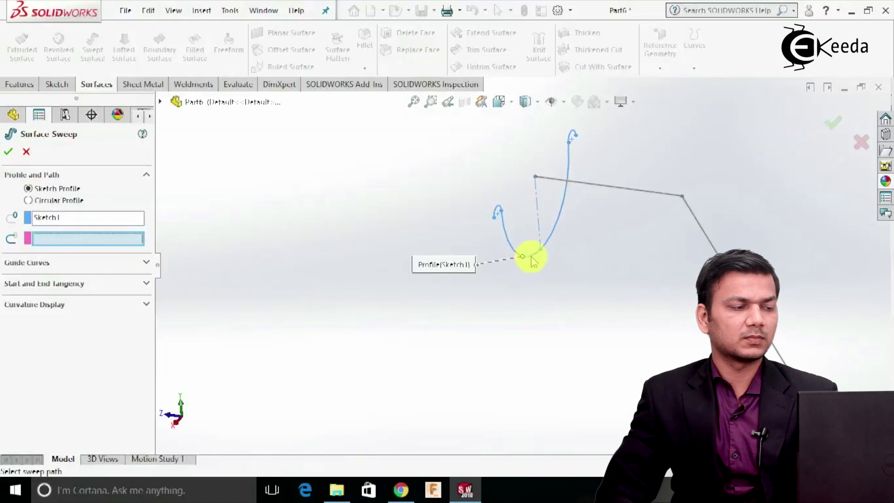
scroll(613, 260, up, 2)
click(631, 251)
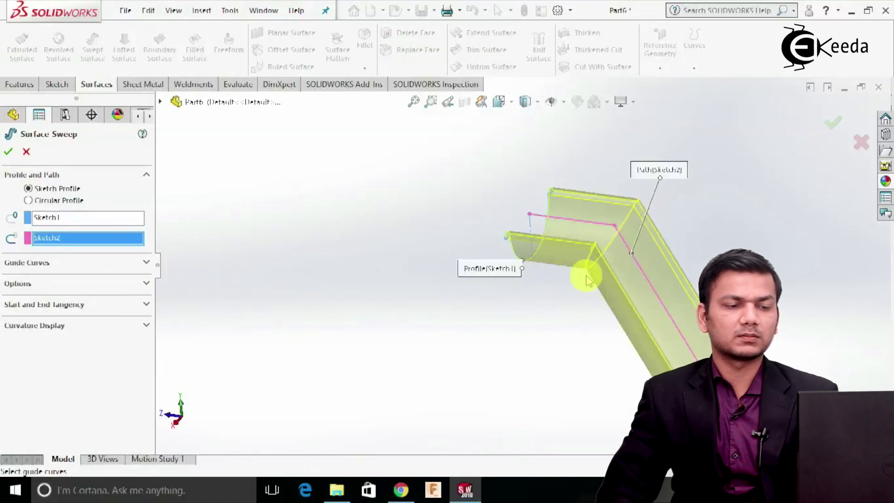
click(8, 153)
middle_drag(365, 233, 526, 298)
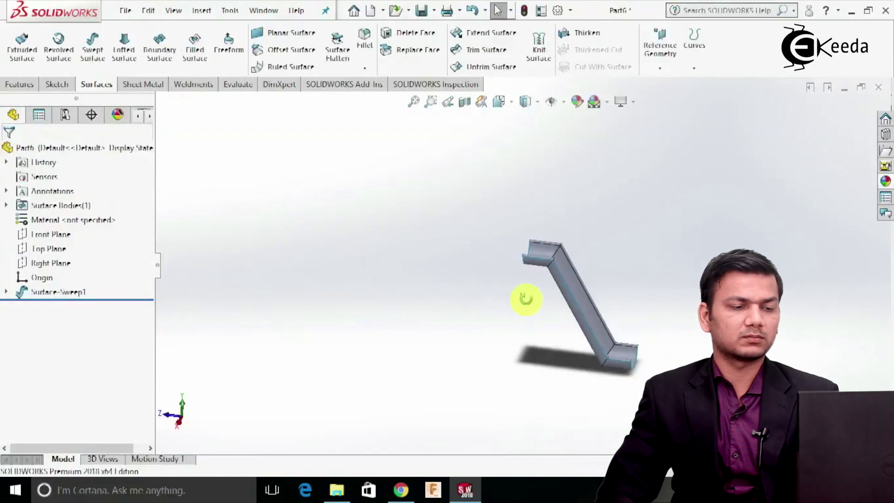
Step: Switch the display to Shaded without edges and expand Surface-Sweep1 in the feature tree
click(526, 101)
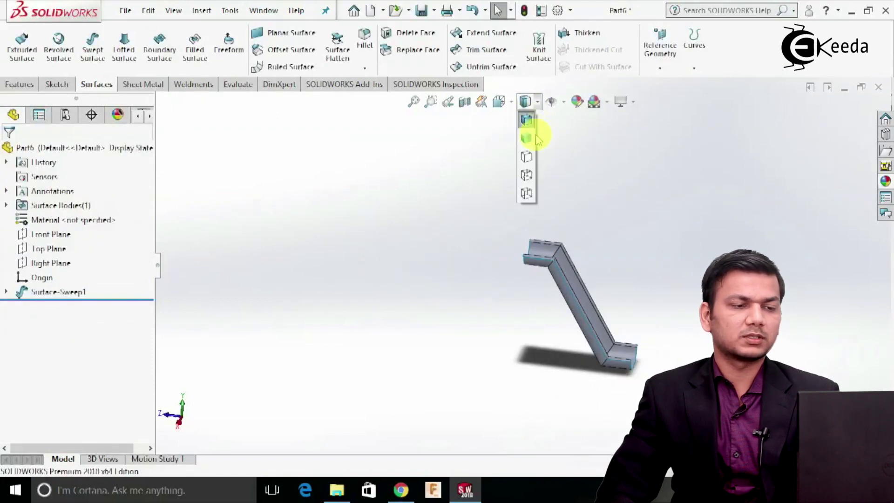
click(529, 139)
mouse_move(609, 283)
middle_down()
mouse_move(628, 295)
mouse_move(501, 330)
mouse_move(426, 407)
middle_up()
middle_drag(438, 462, 637, 253)
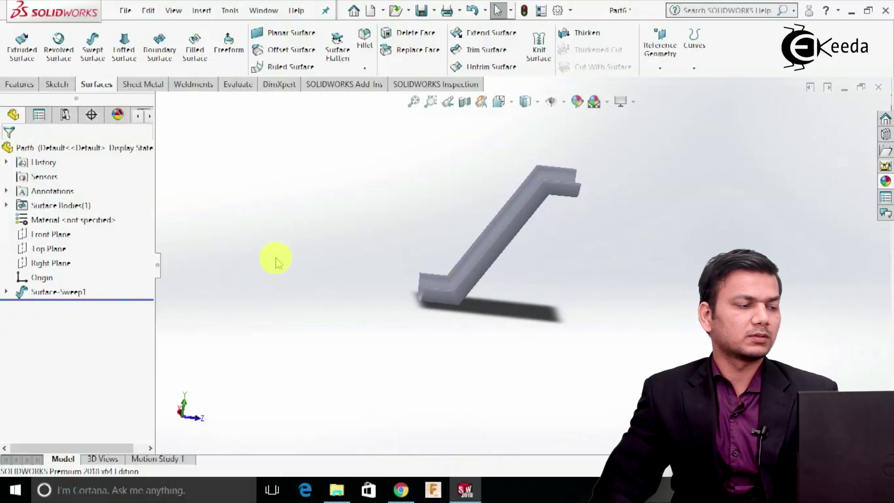
click(7, 293)
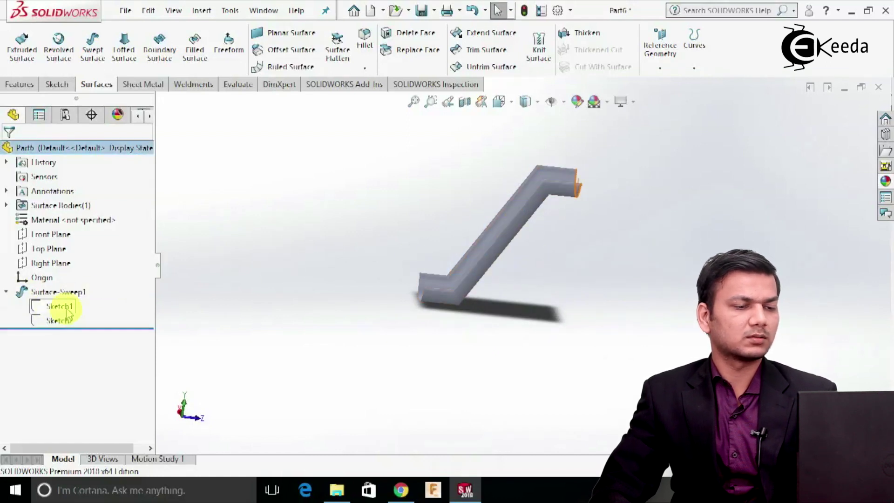
Step: Edit Sketch2, change the 120° angle to 135°, and exit to rebuild the sweep
right_click(67, 321)
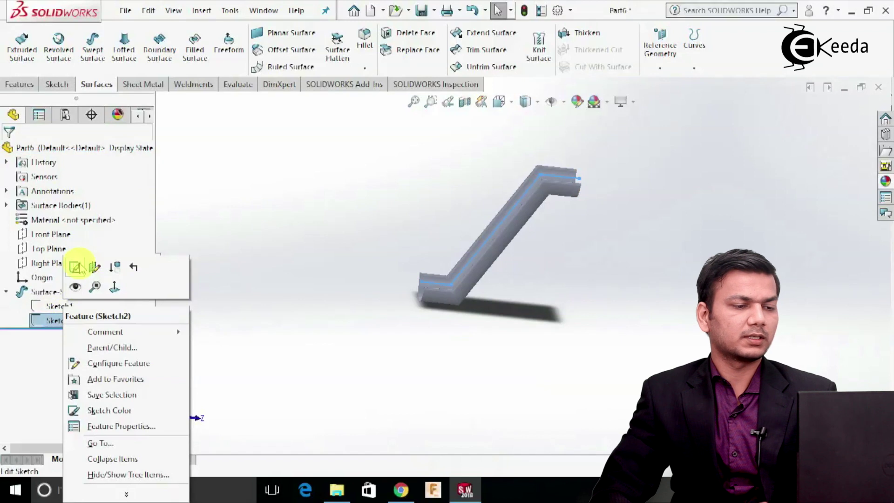
click(75, 267)
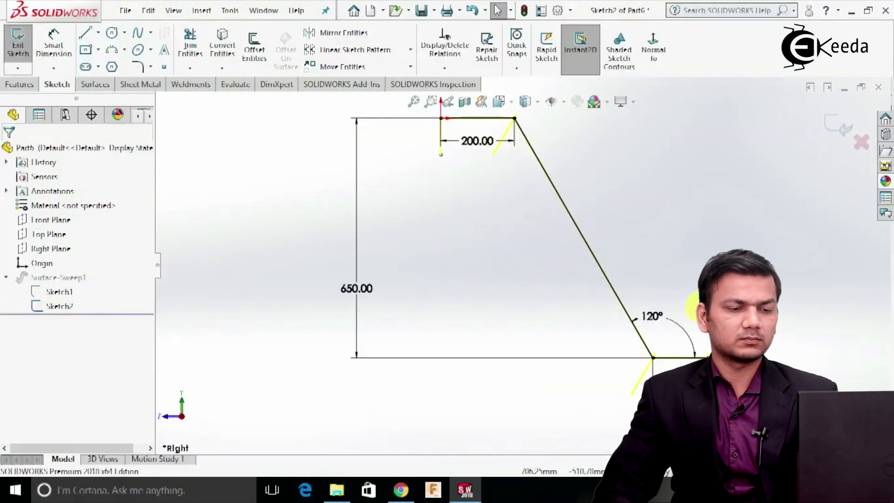
double_click(664, 328)
text(135)
key(Return)
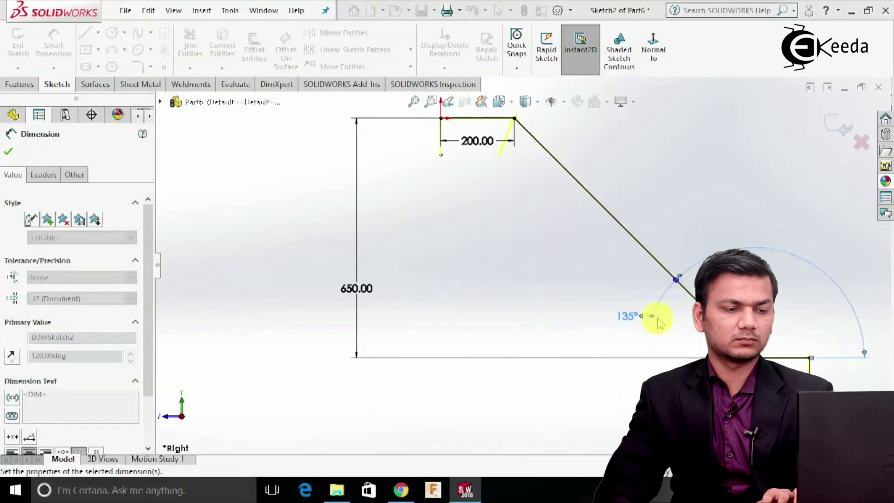
scroll(664, 303, up, 1)
click(675, 235)
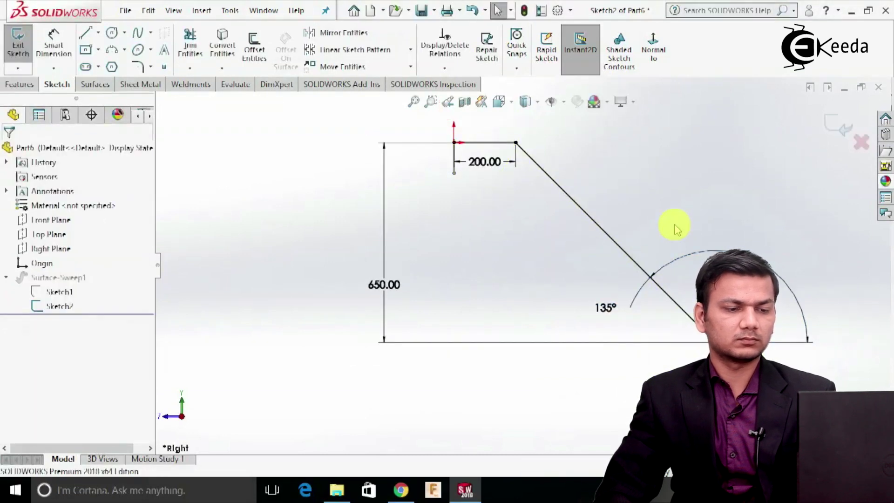
scroll(678, 229, up, 2)
click(830, 123)
Step: Orbit the model and show the Appearances, Scenes, and Decals library in the Task Pane
middle_drag(662, 219, 625, 283)
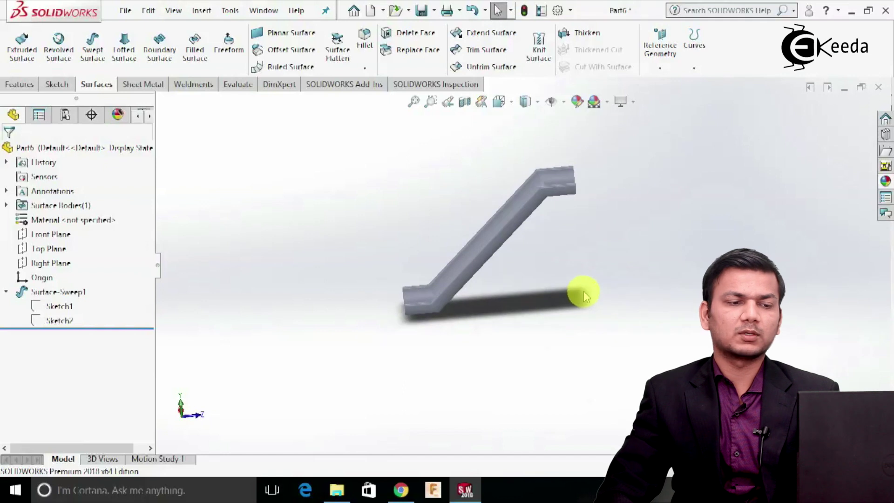
click(886, 181)
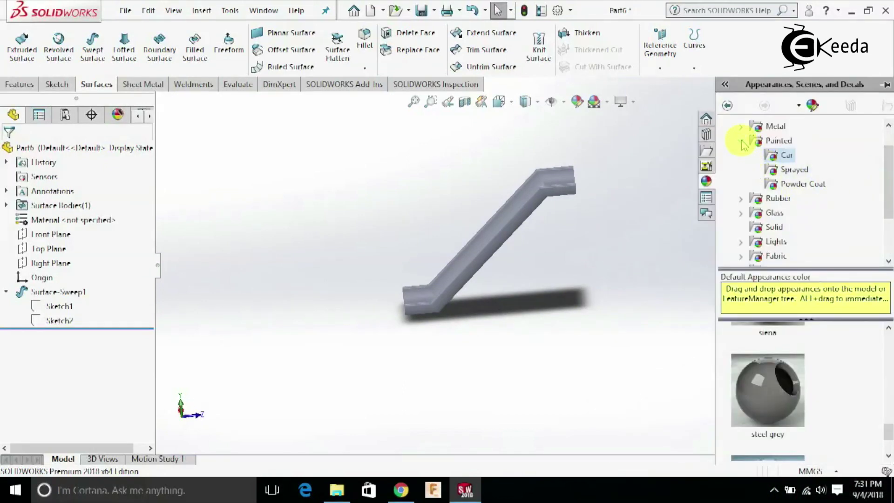
Step: Apply the gloss red appearance to the entire swept surface body
scroll(812, 205, down, 1)
scroll(802, 382, down, 1)
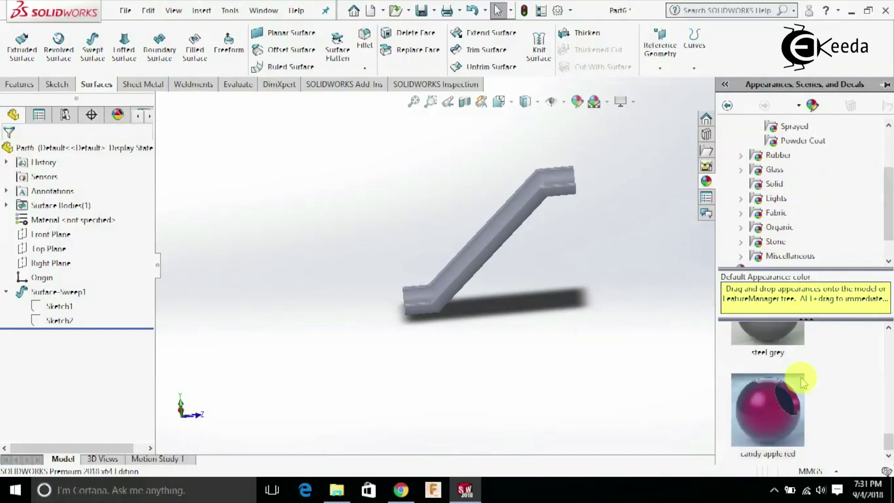
scroll(773, 409, down, 1)
mouse_move(775, 409)
drag(774, 407, 510, 226)
click(509, 227)
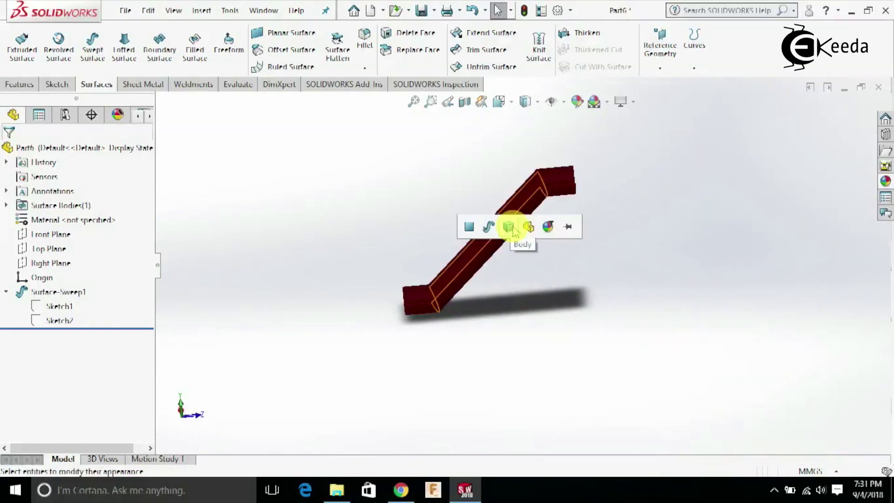
click(529, 227)
mouse_move(569, 234)
middle_down()
mouse_move(505, 225)
mouse_move(566, 250)
middle_up()
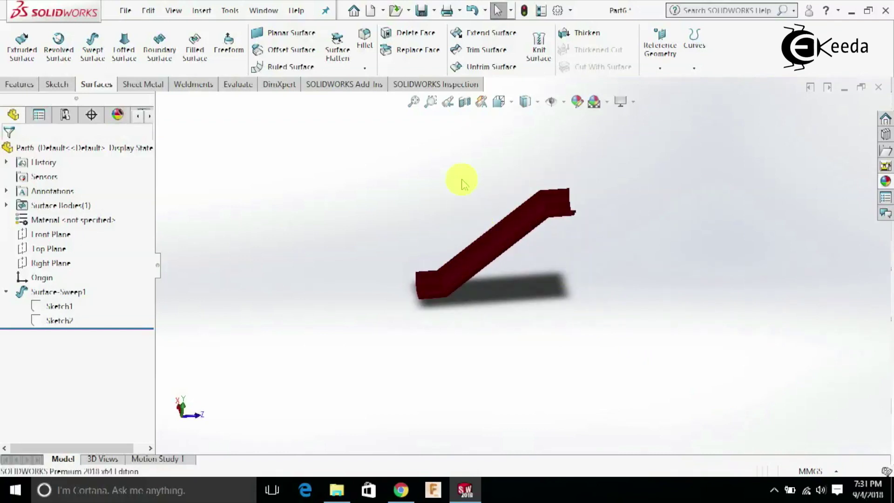
click(434, 10)
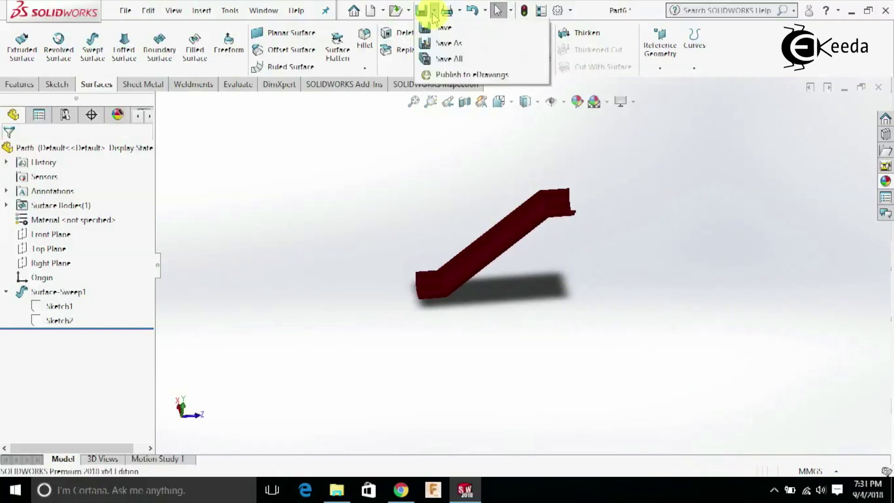
Step: In Save As, create a new Desktop folder named 'slide ass'
click(447, 46)
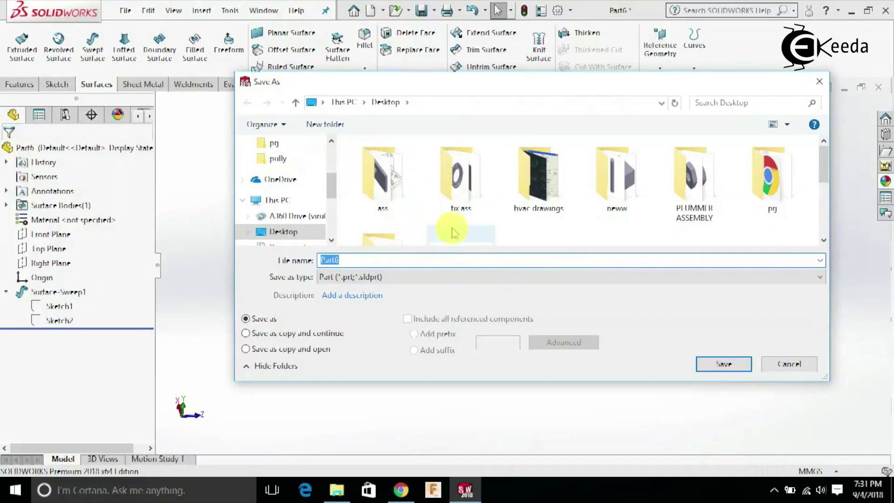
scroll(577, 234, down, 3)
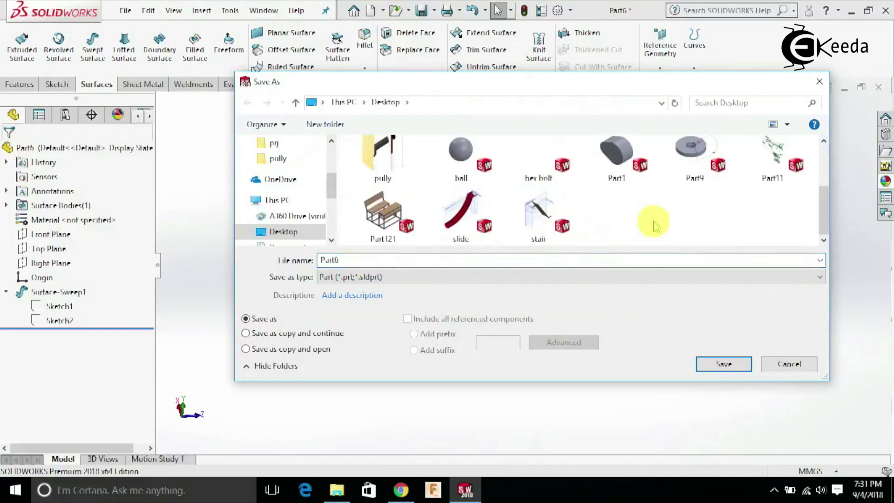
right_click(640, 219)
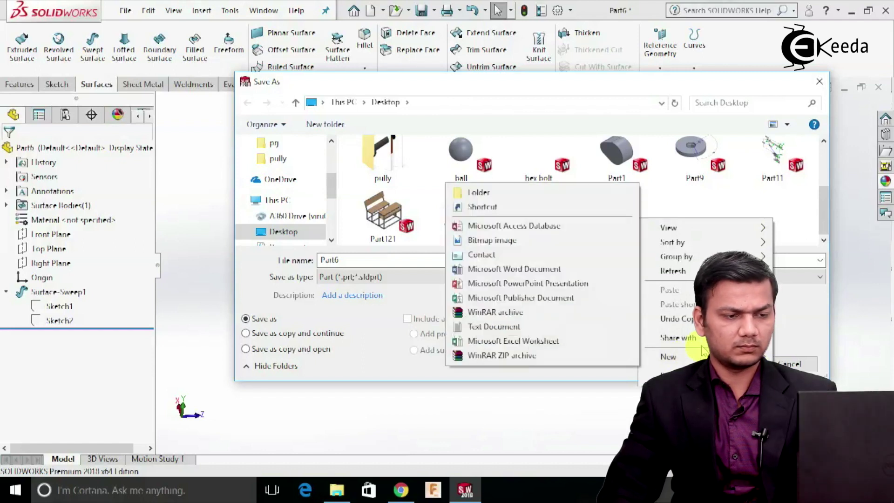
mouse_move(693, 358)
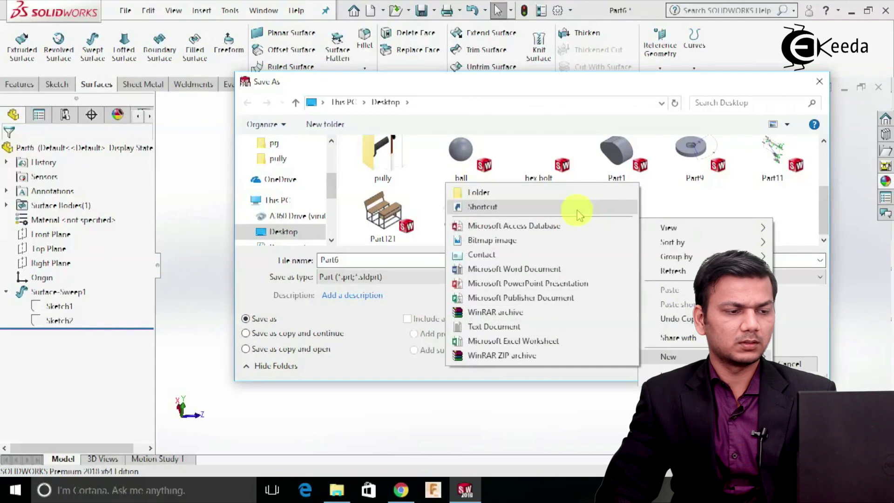
click(561, 192)
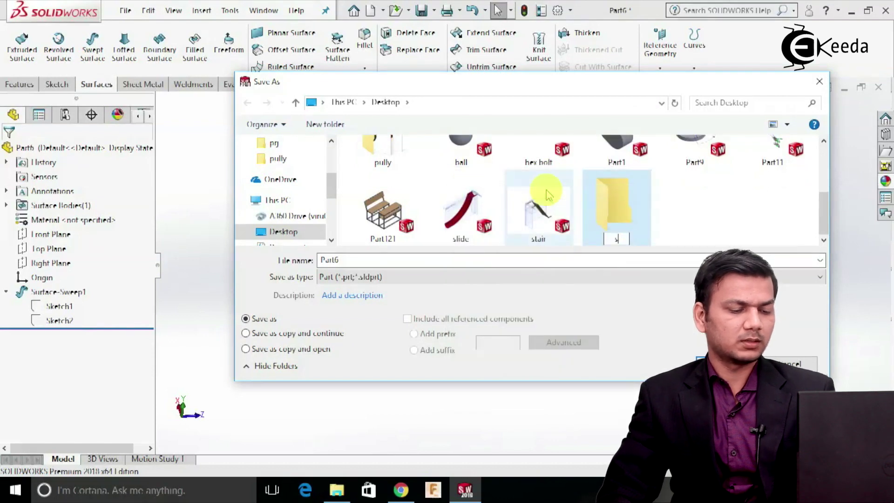
text(slide ass)
click(622, 215)
Step: Save the part as 'slide' inside the 'slide ass' folder
double_click(624, 215)
double_click(318, 262)
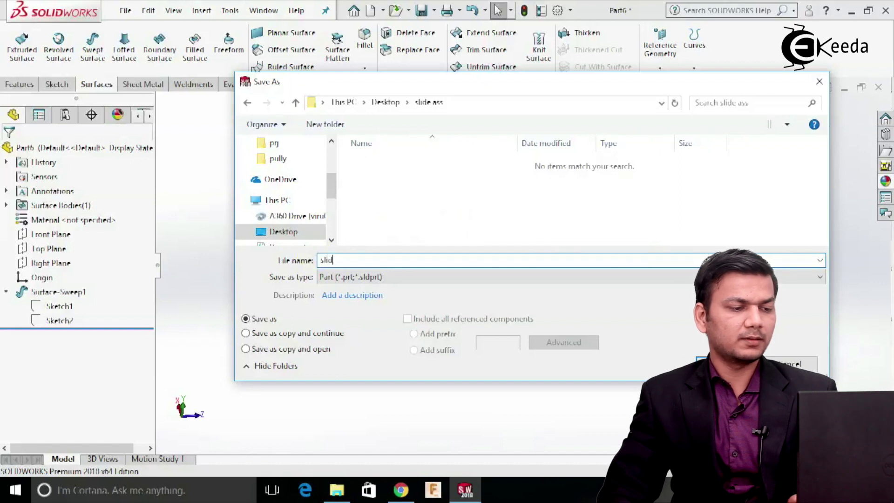
click(698, 359)
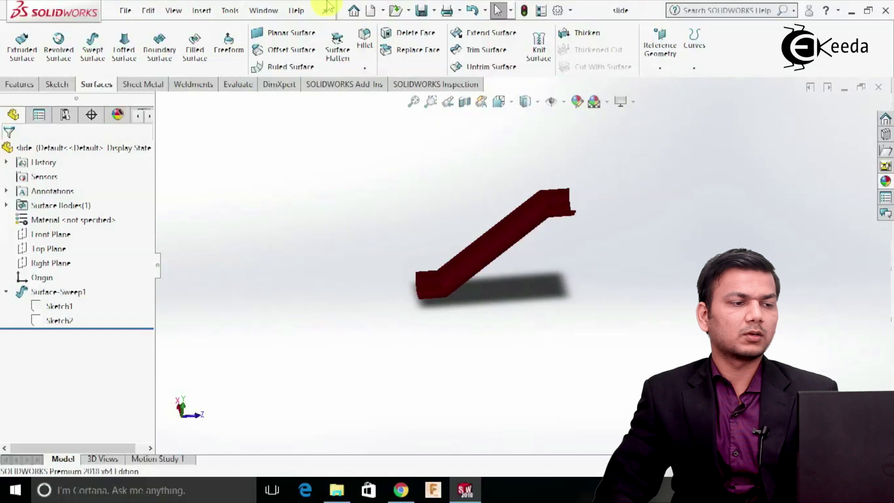
Step: Create a new part and begin a sketch on the Front Plane
click(371, 11)
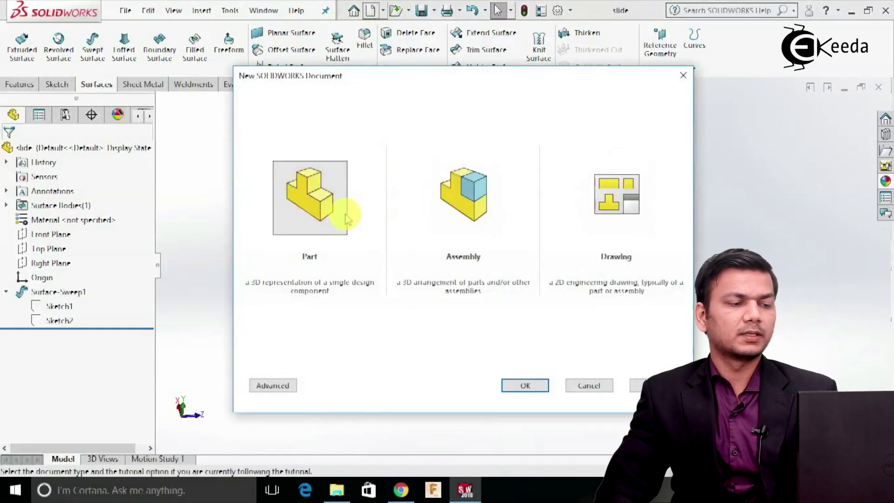
click(525, 385)
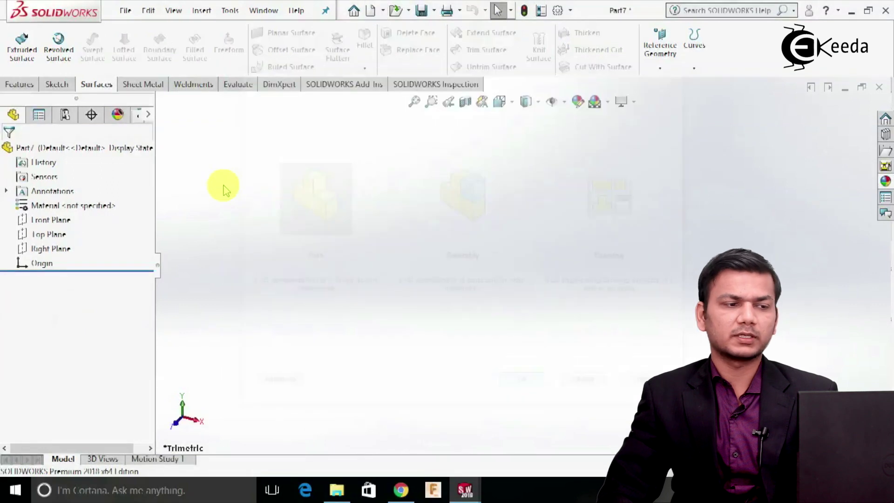
right_click(52, 221)
click(61, 197)
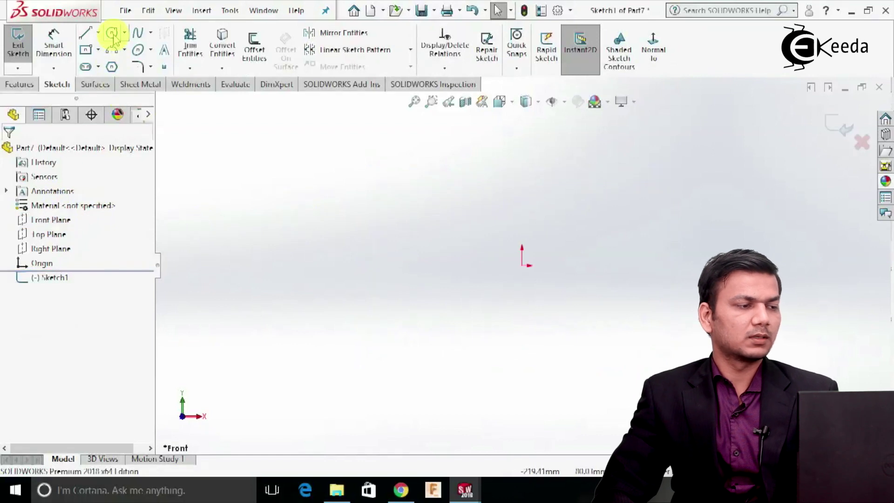
Step: Draw a 20 mm diameter circle centred on the origin
click(111, 33)
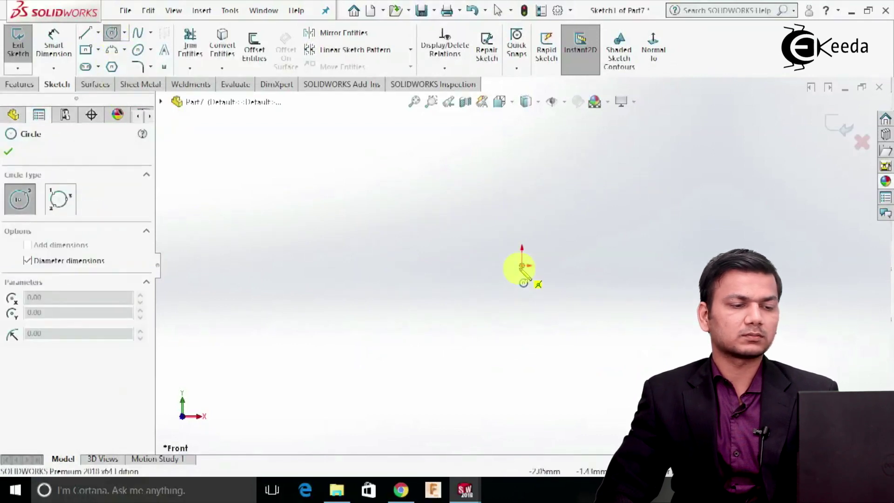
click(521, 266)
text(20)
key(Return)
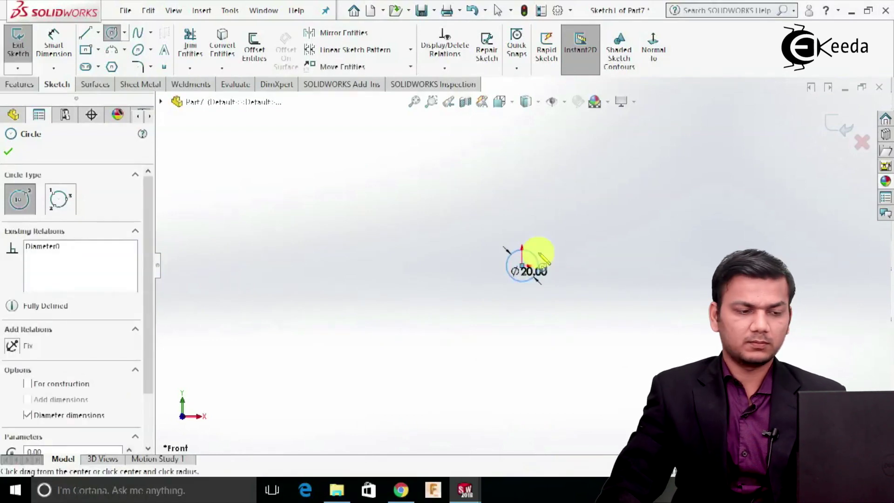
right_click(539, 254)
click(559, 260)
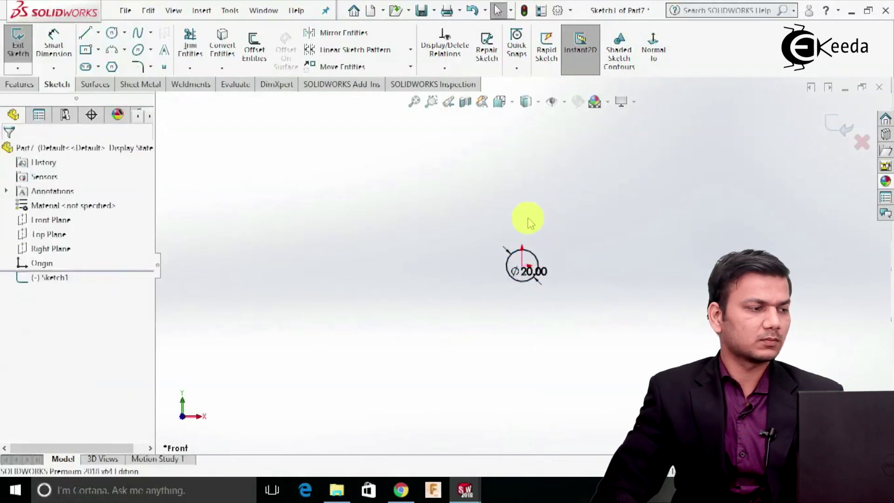
click(337, 166)
Step: Start a Right Plane sketch with a horizontal line running right from the origin
right_click(65, 253)
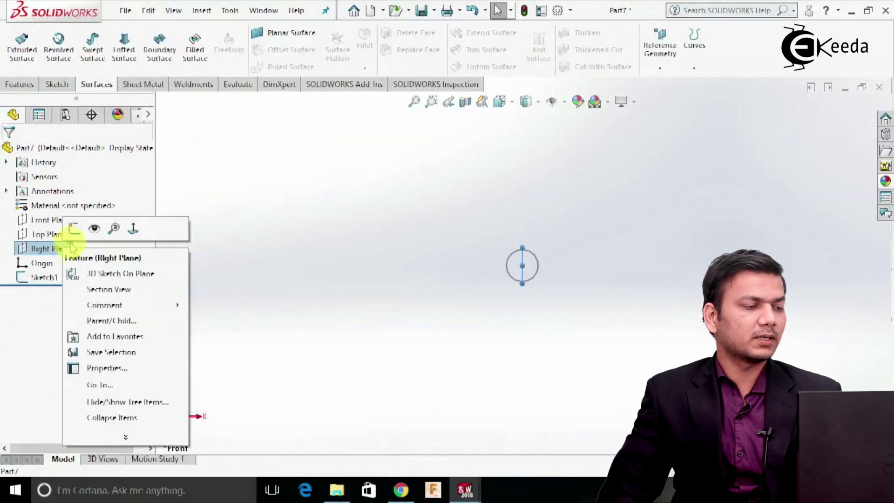
click(77, 231)
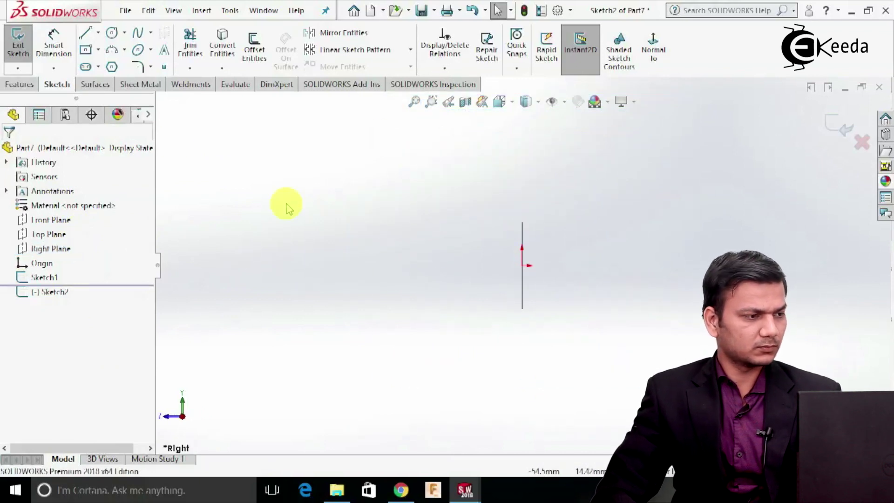
click(89, 35)
click(522, 266)
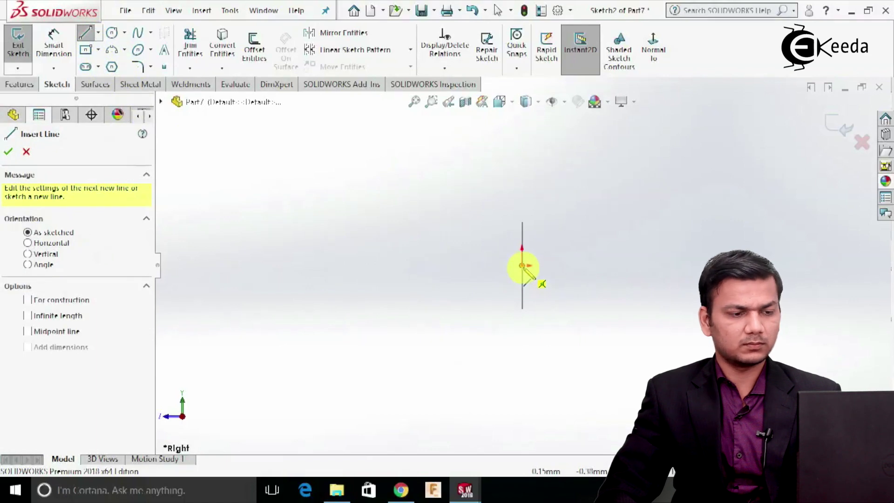
drag(523, 266, 590, 270)
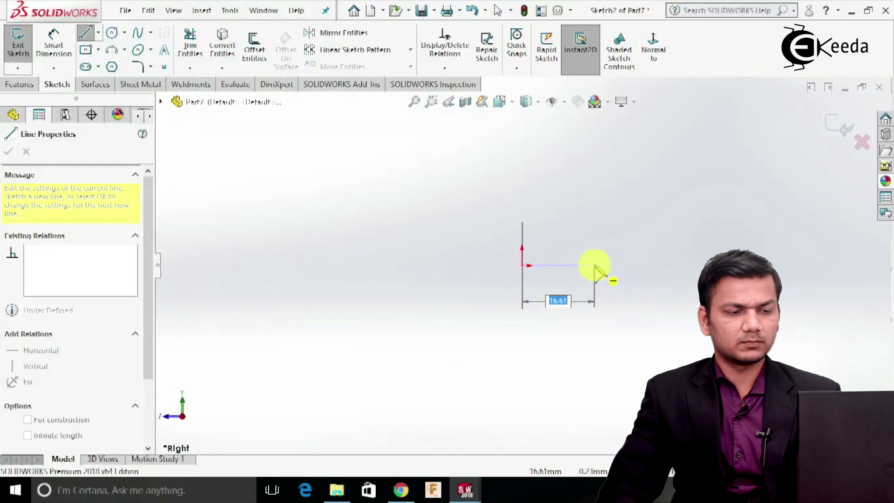
drag(596, 267, 629, 269)
click(629, 269)
Step: Add the downward slope and final horizontal run, end the chain, and exit the sketch
scroll(675, 361, up, 4)
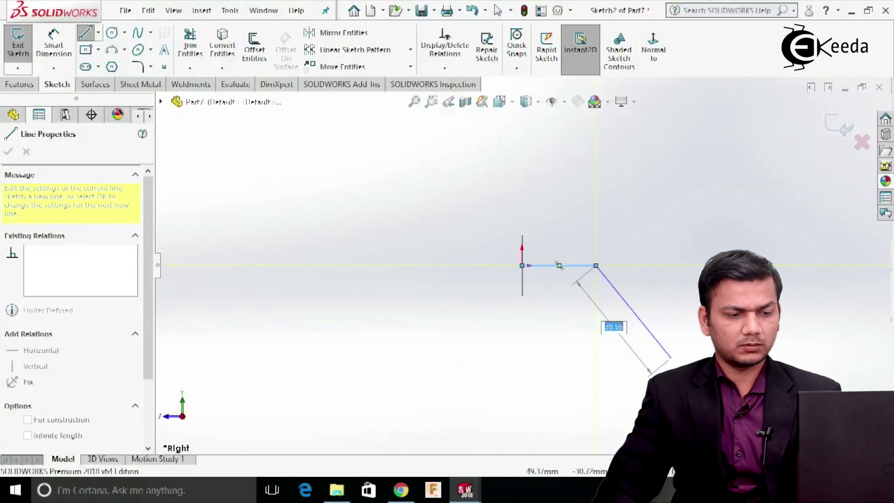
click(631, 400)
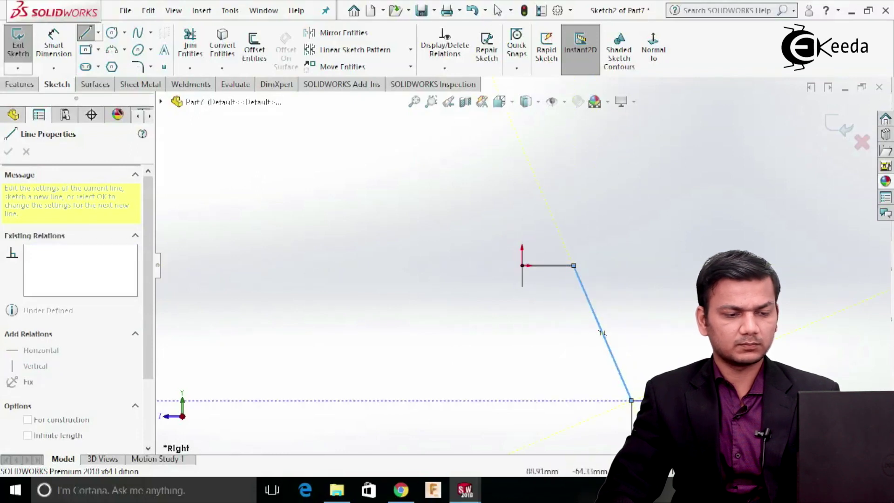
right_click(673, 325)
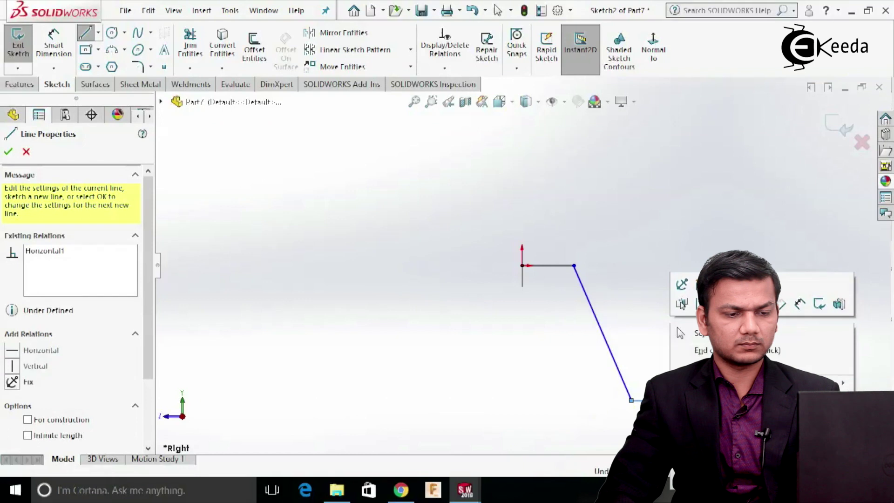
click(703, 350)
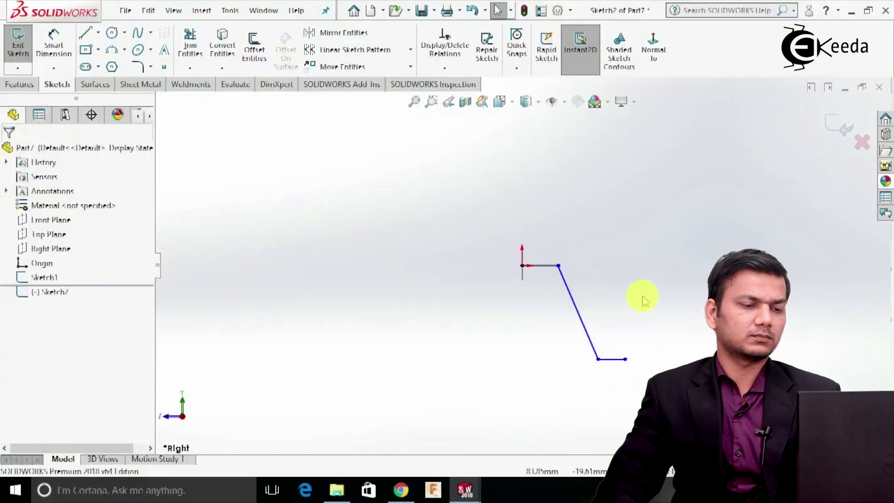
scroll(579, 257, up, 1)
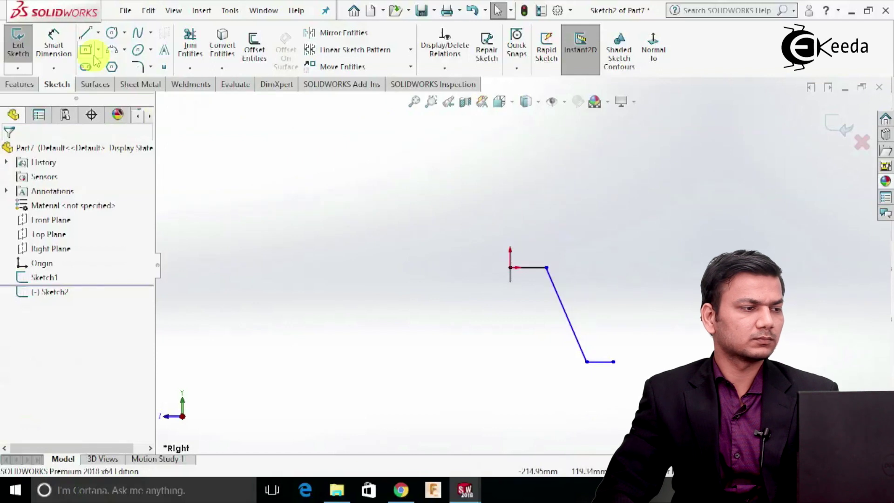
click(14, 49)
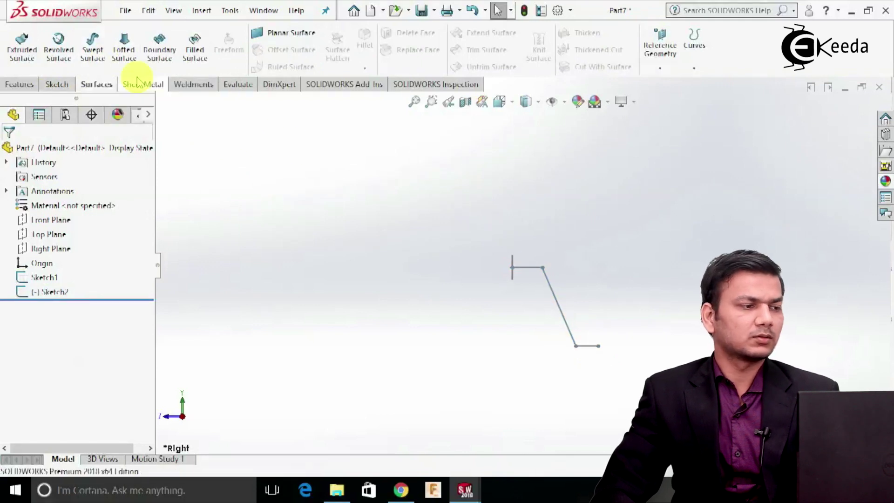
Step: Back out of the accidentally started surface sweep
click(93, 49)
scroll(512, 263, down, 5)
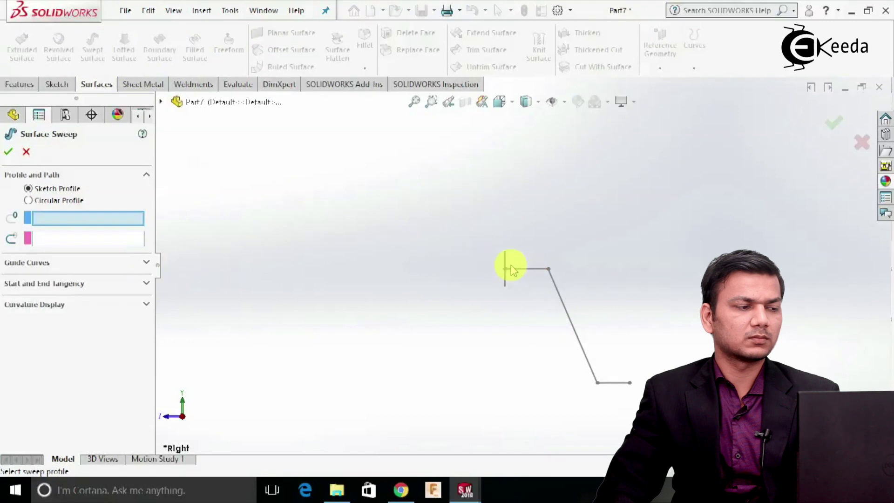
click(24, 150)
scroll(514, 280, up, 3)
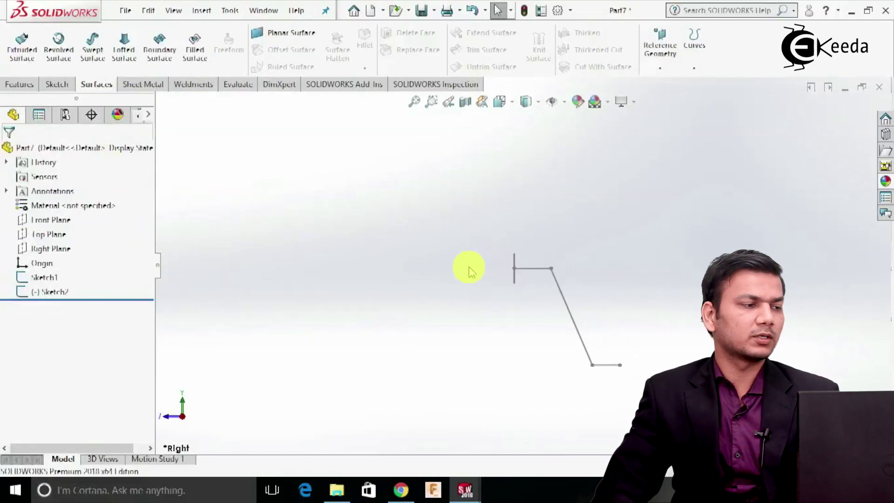
Step: Create solid Sweep1 using the Sketch1 circle as profile and Sketch2 as path
click(18, 85)
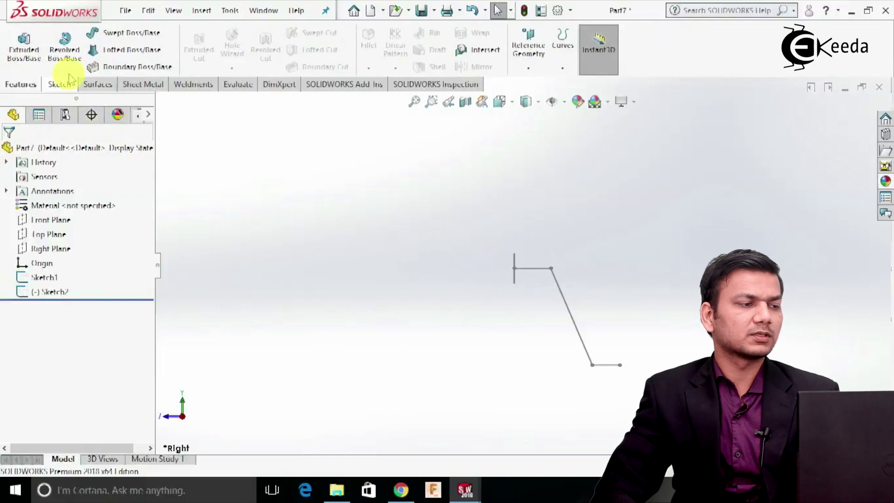
click(123, 35)
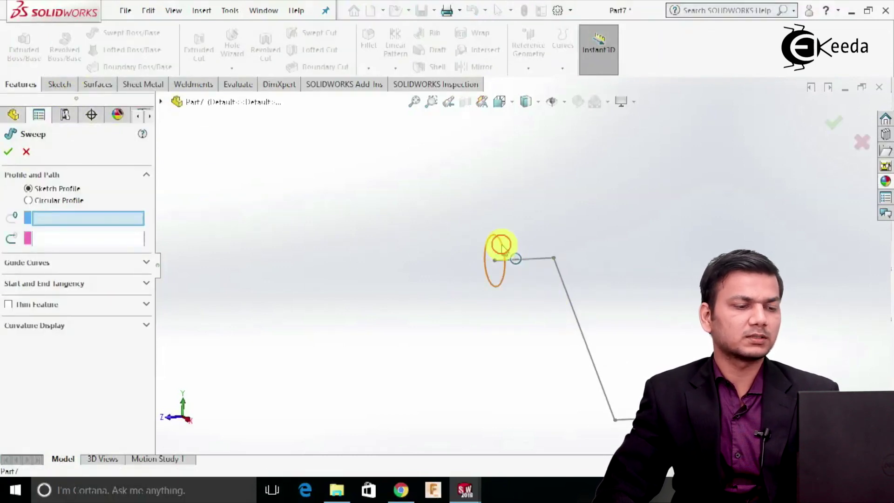
click(502, 246)
click(526, 259)
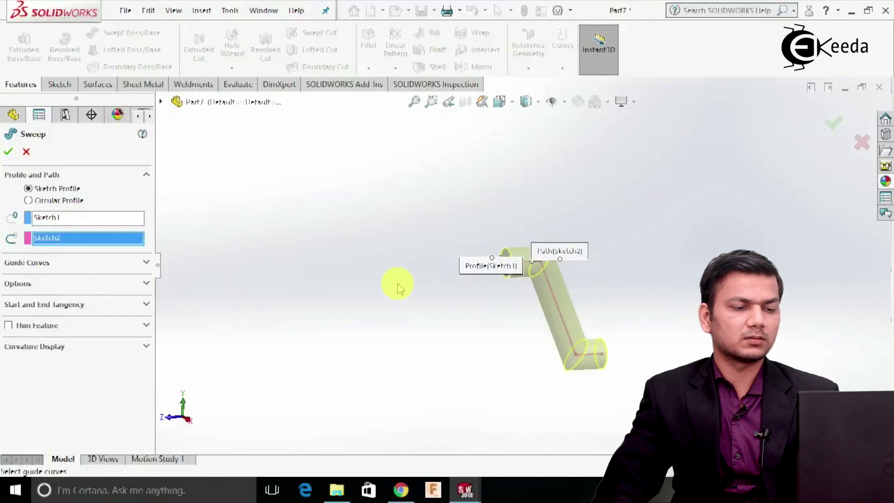
click(10, 152)
click(368, 254)
scroll(371, 260, up, 3)
middle_drag(500, 318, 438, 307)
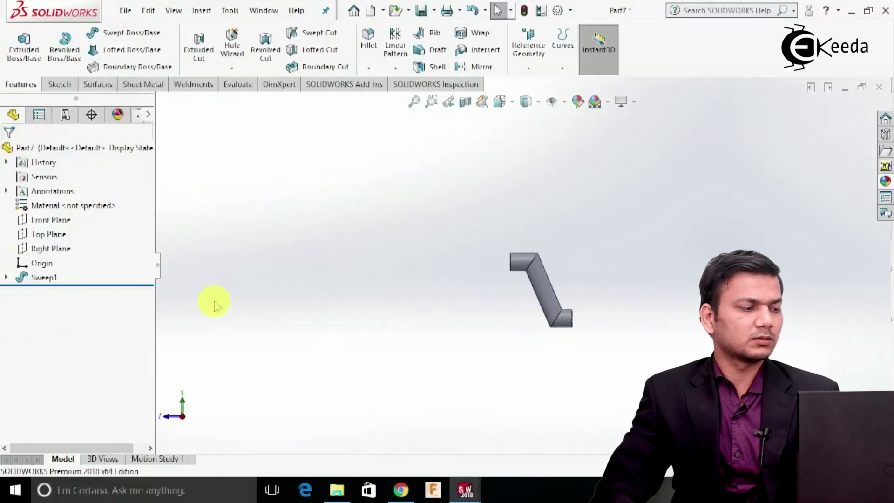
click(6, 278)
Step: Reopen Sketch2 and set the path's vertical height to 650
right_click(71, 309)
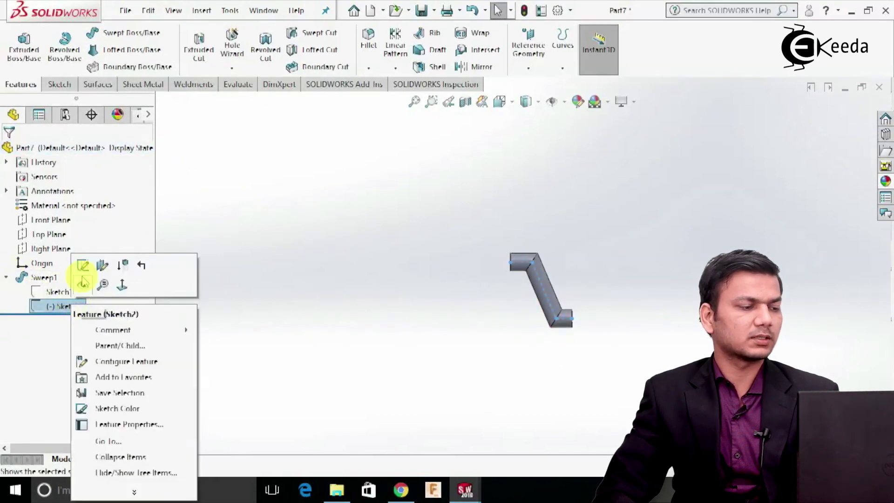
click(87, 264)
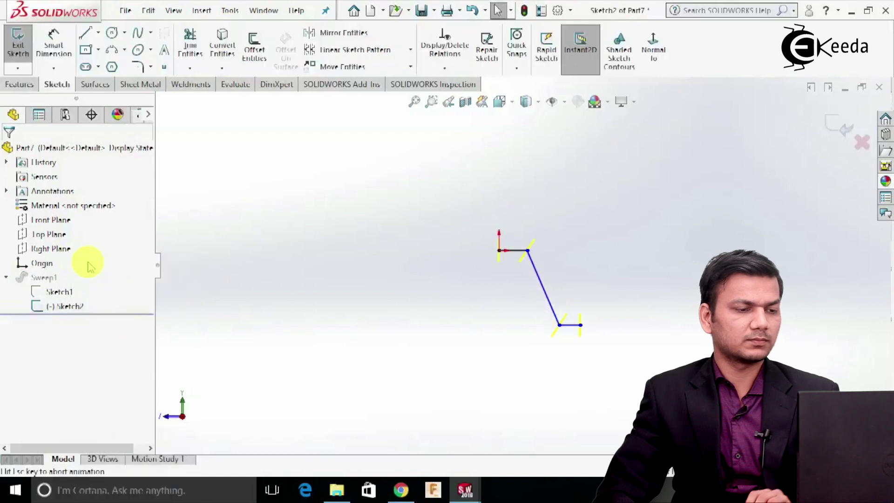
click(60, 57)
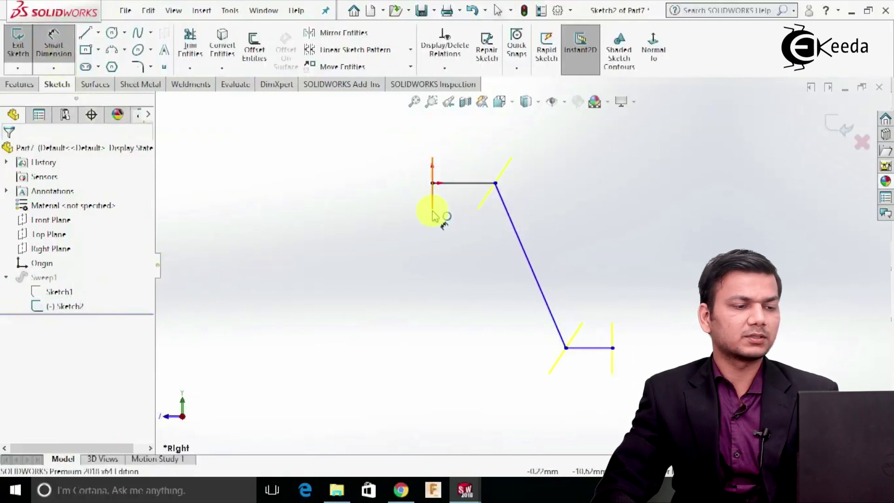
click(467, 209)
click(460, 209)
click(567, 318)
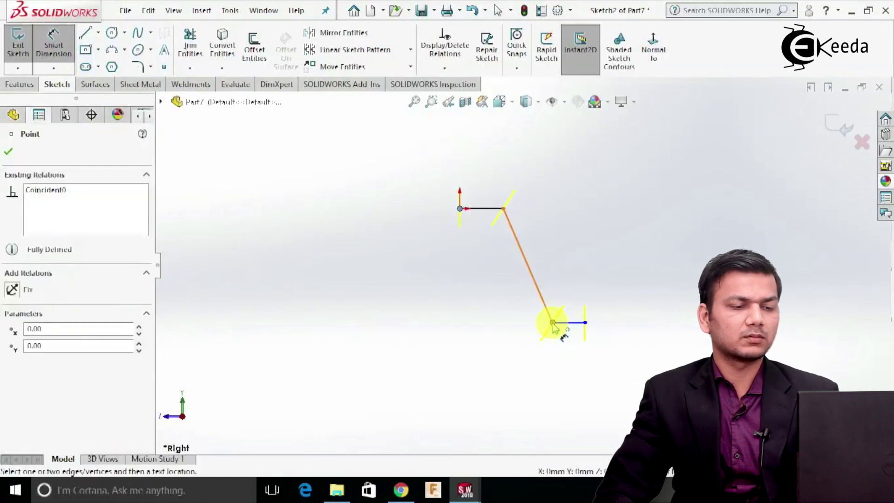
click(683, 290)
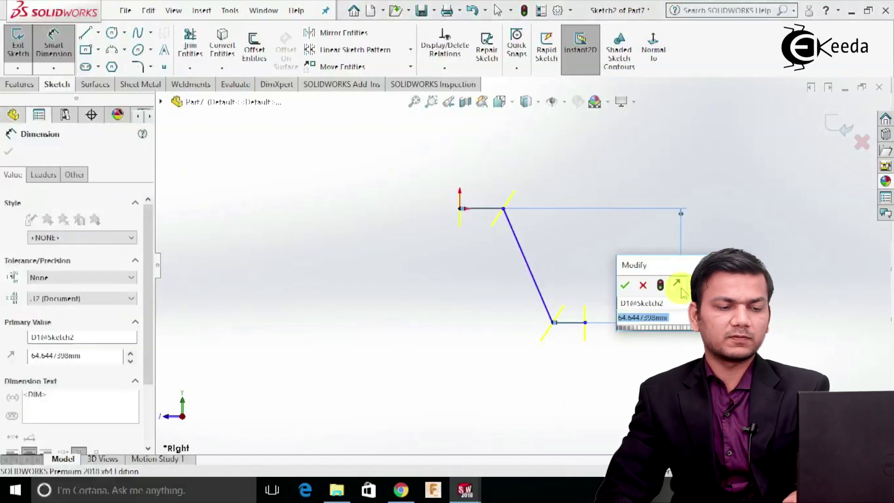
text(650)
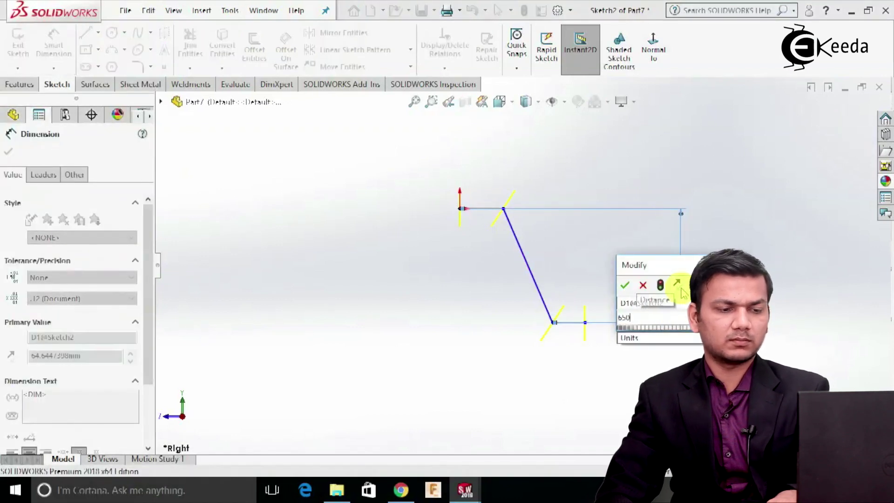
key(Return)
click(591, 351)
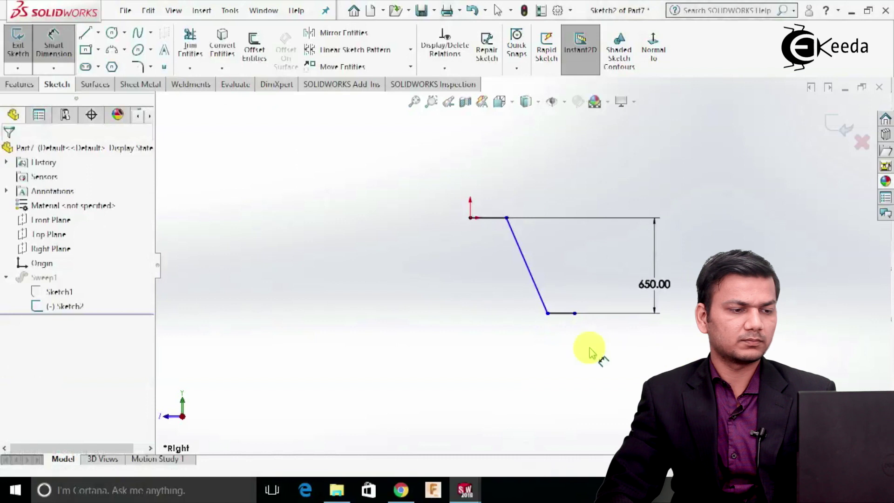
Step: Dimension the top leg to 200 and the bottom leg to 150
scroll(522, 273, down, 2)
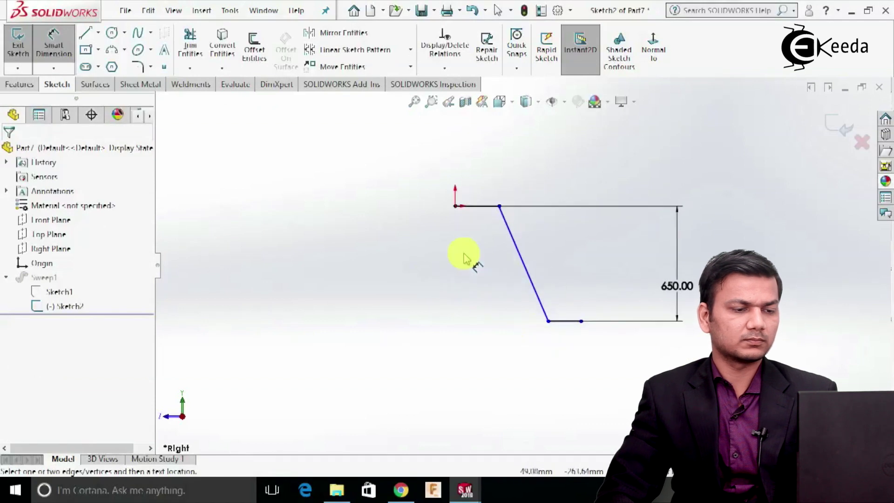
click(488, 209)
click(479, 183)
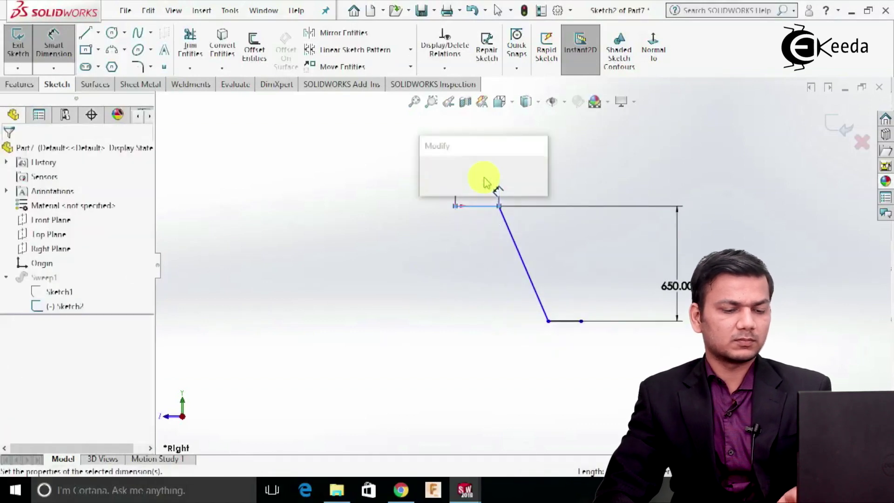
text(250)
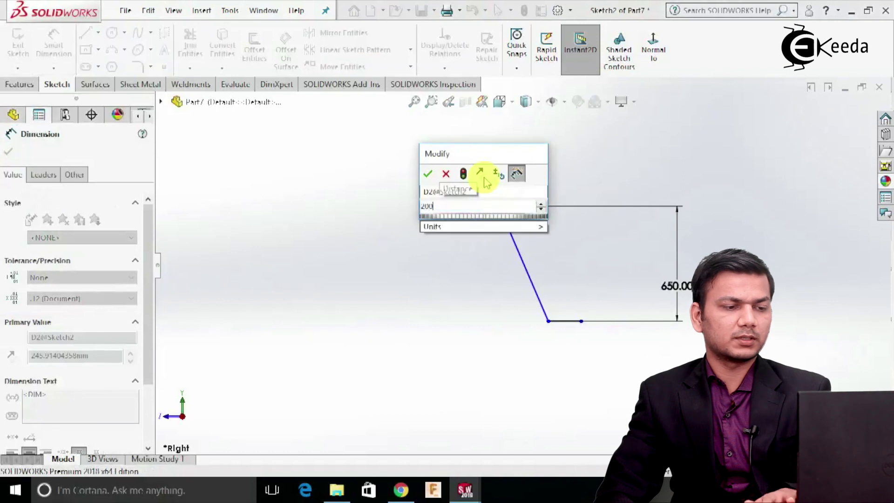
key(Return)
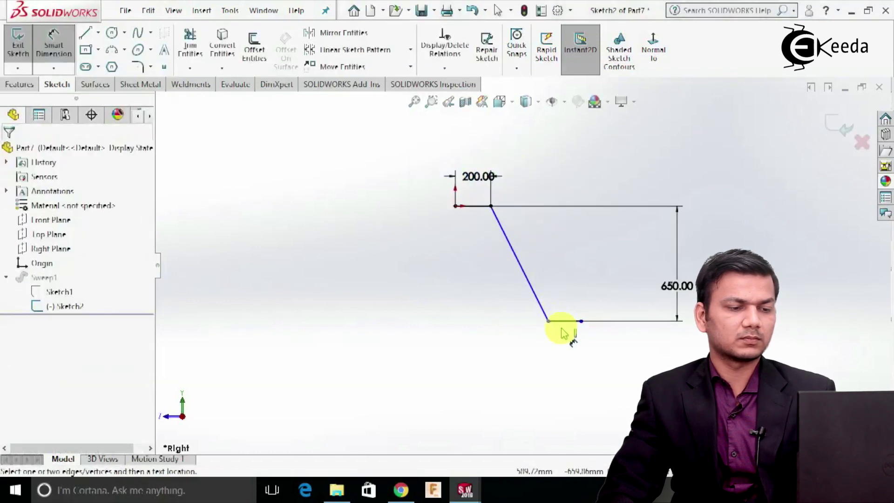
click(568, 322)
click(573, 347)
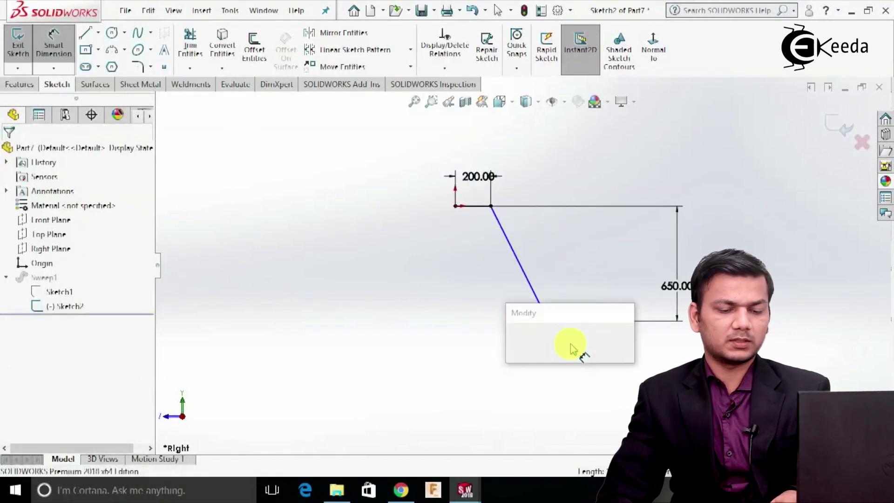
text(150)
key(Return)
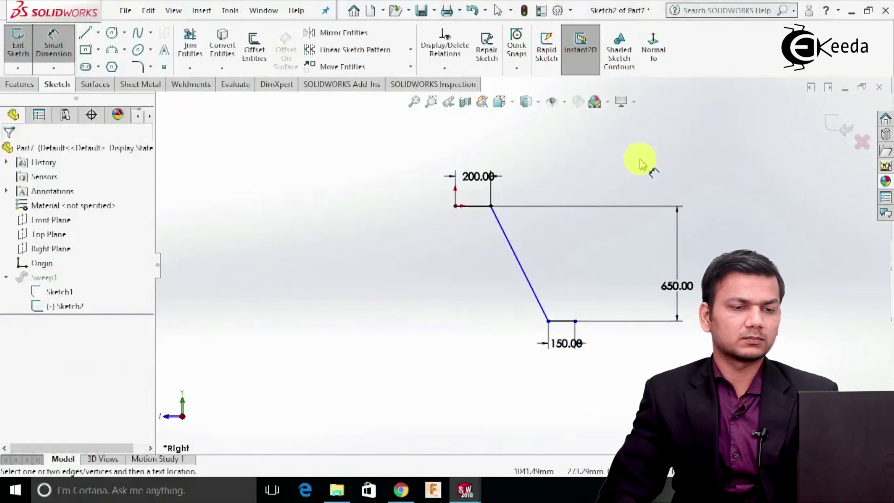
Step: Exit the path sketch and orbit the model to view the rod in 3D
click(830, 123)
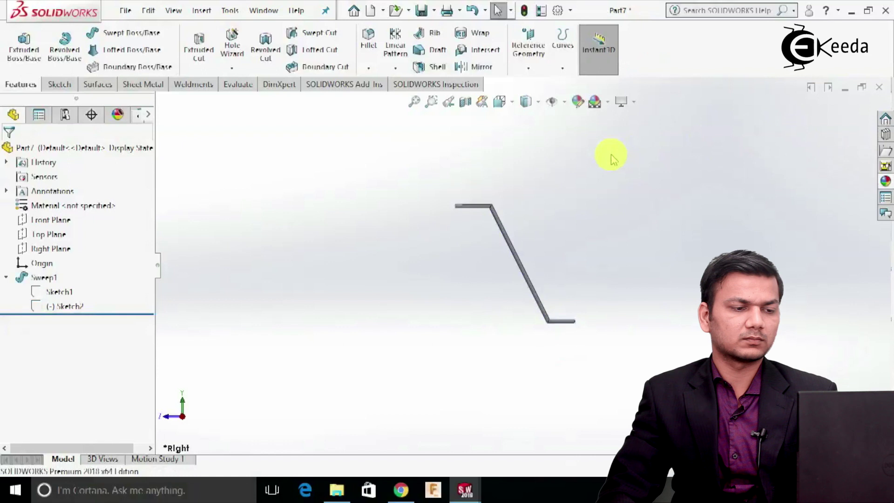
middle_drag(607, 163, 545, 210)
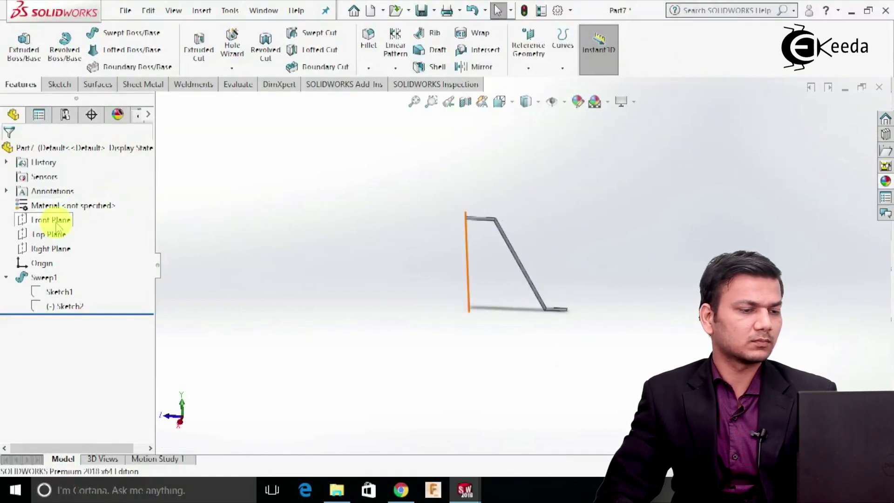
right_click(54, 248)
click(132, 229)
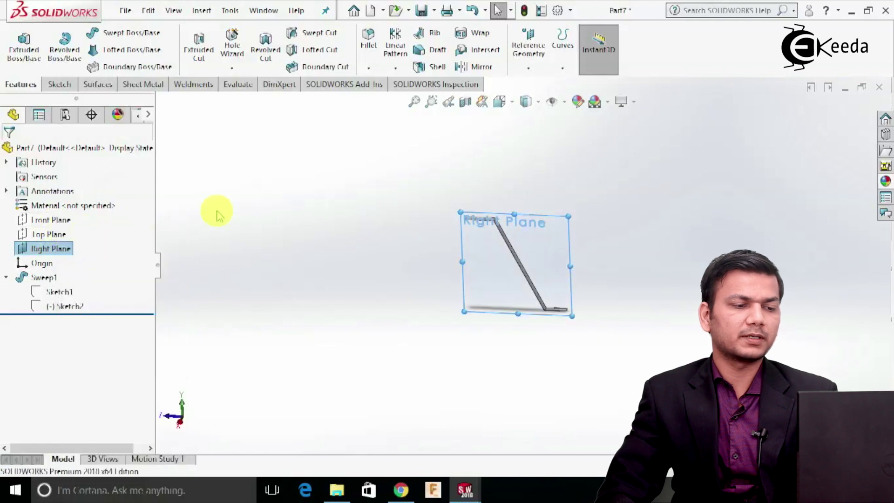
click(284, 195)
middle_drag(421, 199, 341, 253)
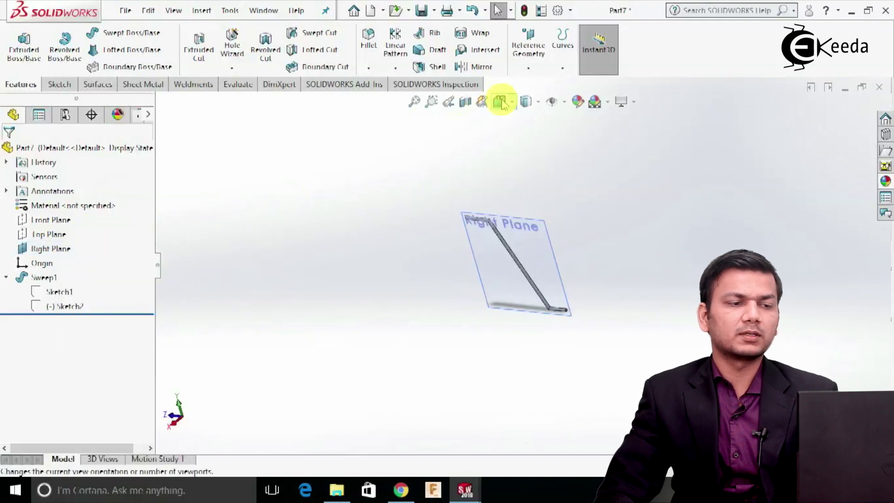
Step: Create Plane1 parallel to the Right Plane at a 111 mm offset
click(528, 69)
click(541, 83)
click(539, 234)
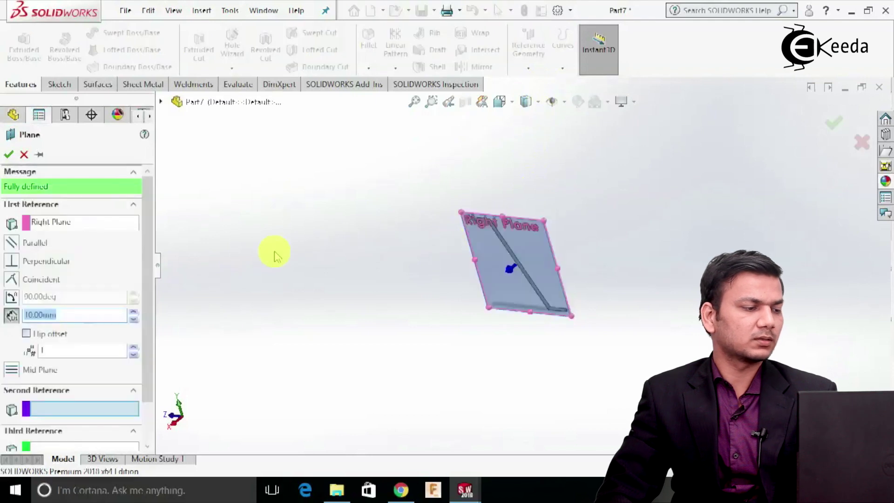
text(1)
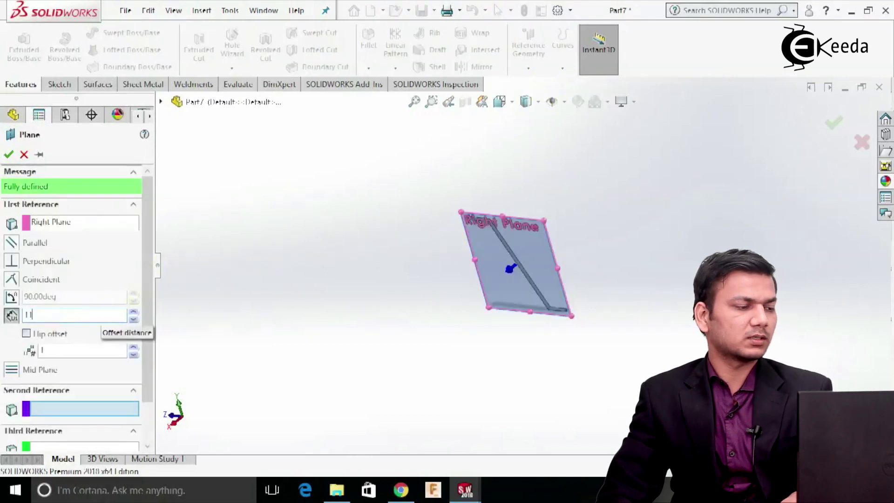
text(1.00mm)
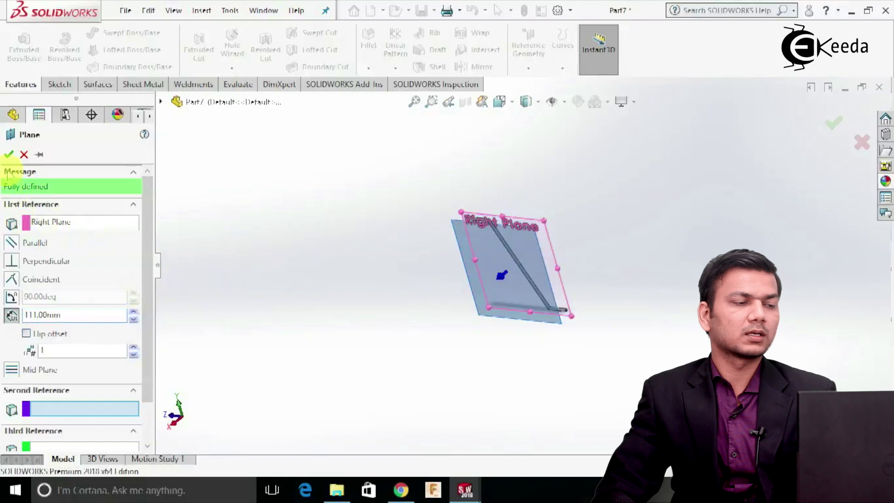
click(10, 156)
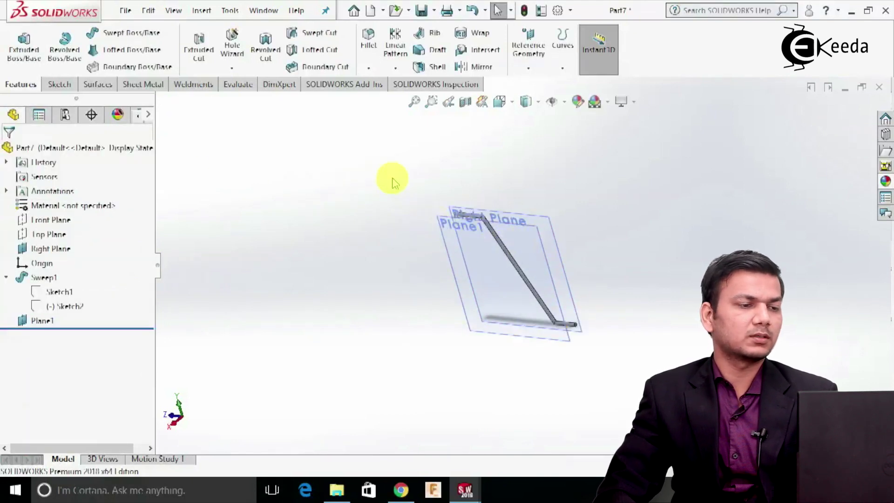
click(481, 68)
click(446, 233)
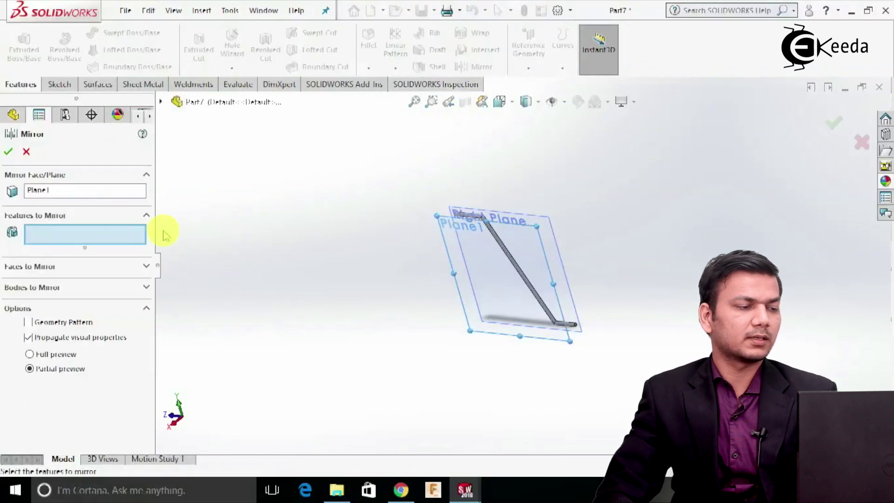
click(76, 288)
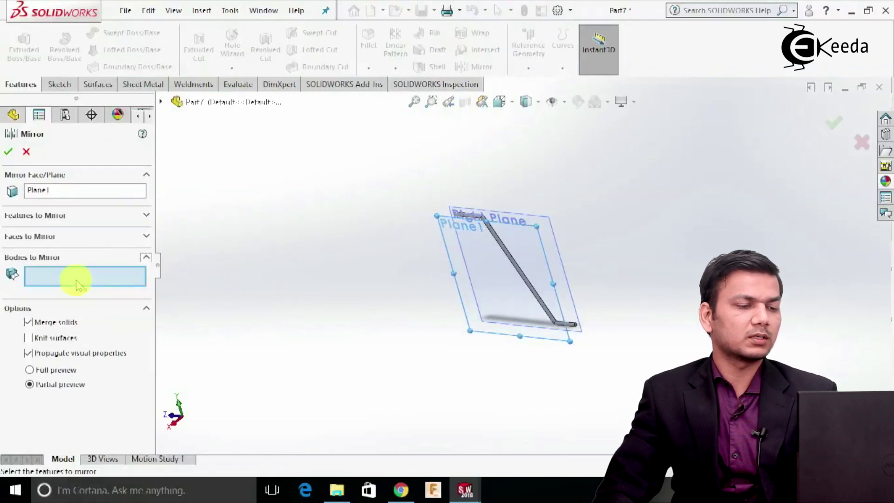
scroll(529, 269, down, 3)
click(497, 283)
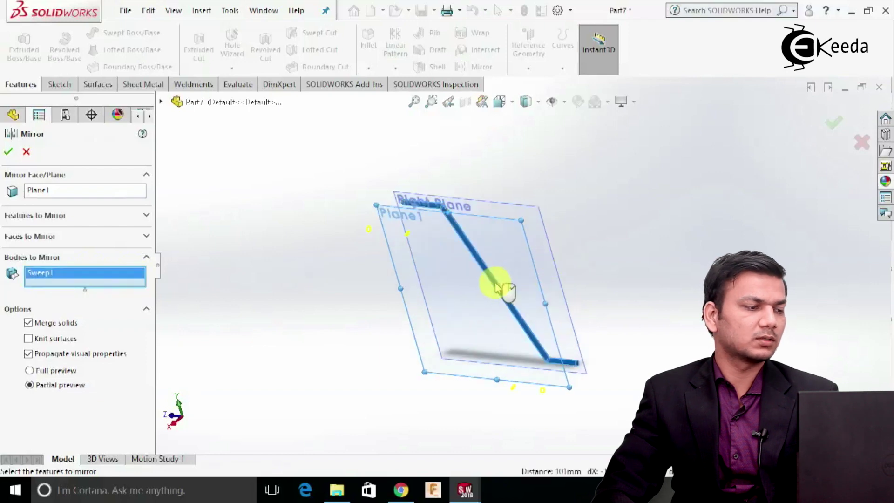
click(8, 151)
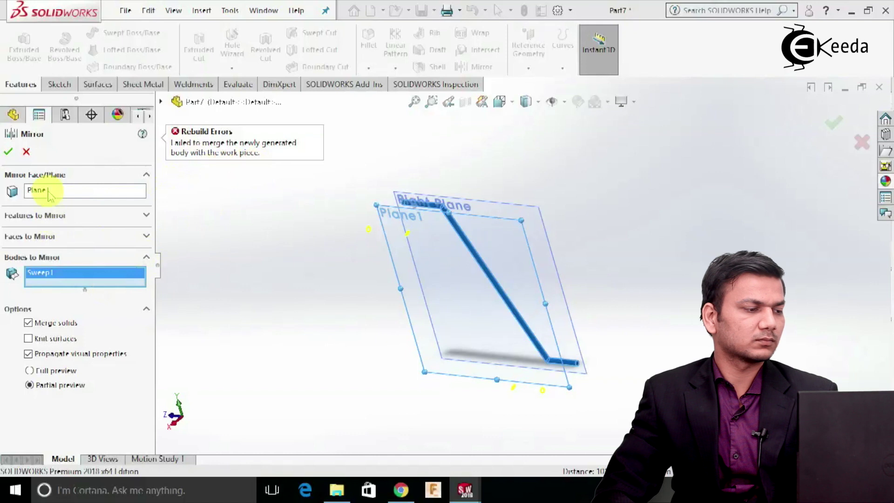
right_click(79, 276)
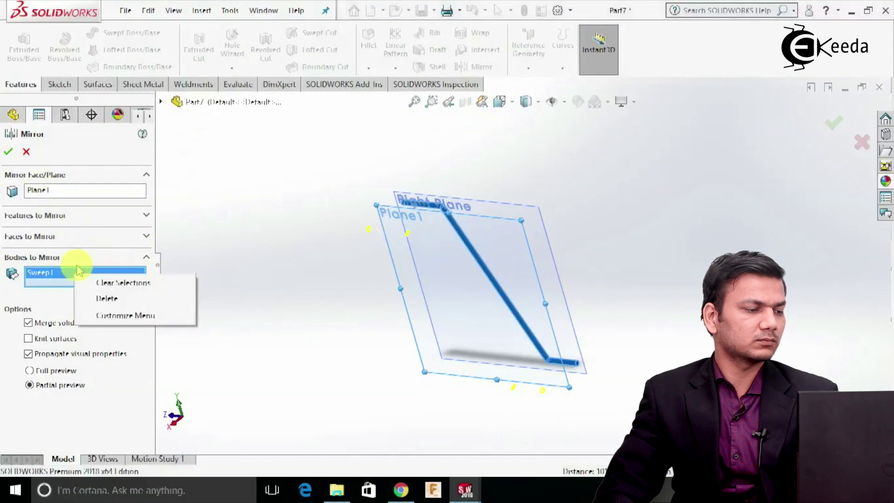
click(122, 281)
middle_drag(294, 270, 378, 300)
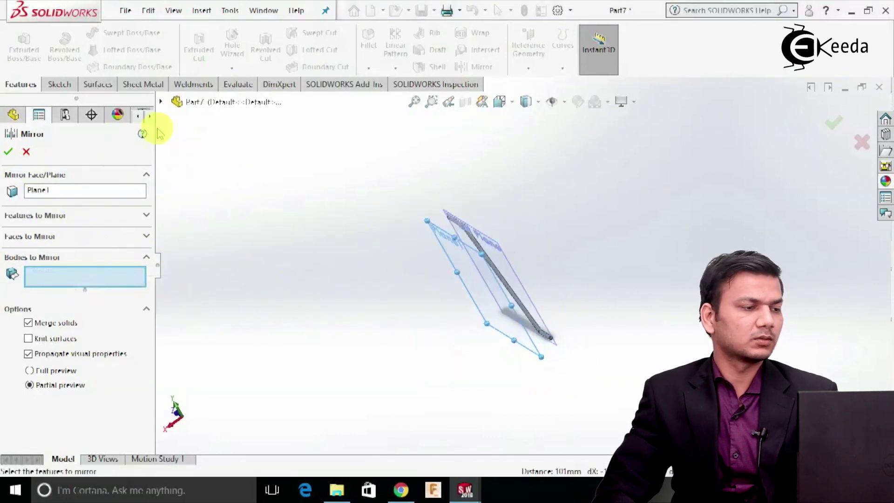
click(160, 102)
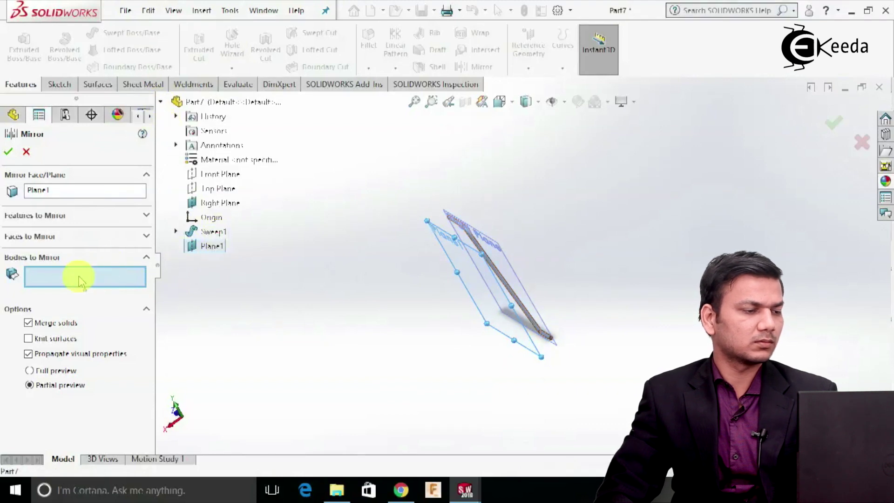
click(213, 232)
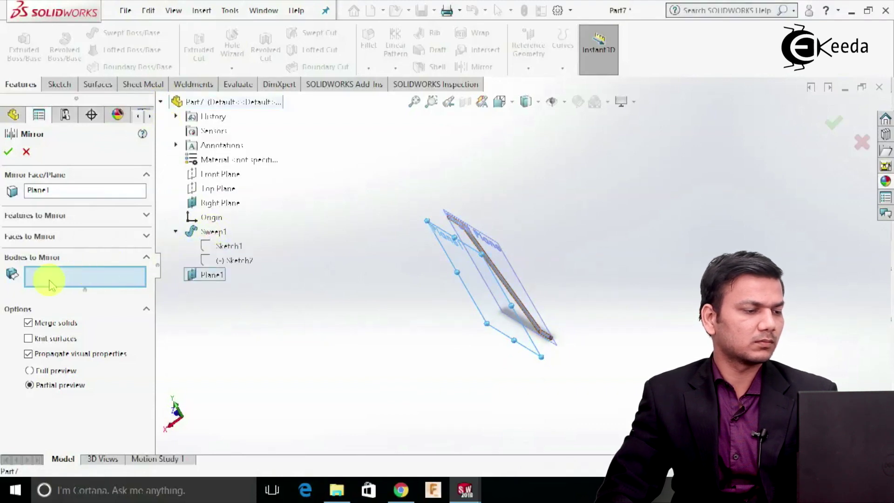
click(213, 233)
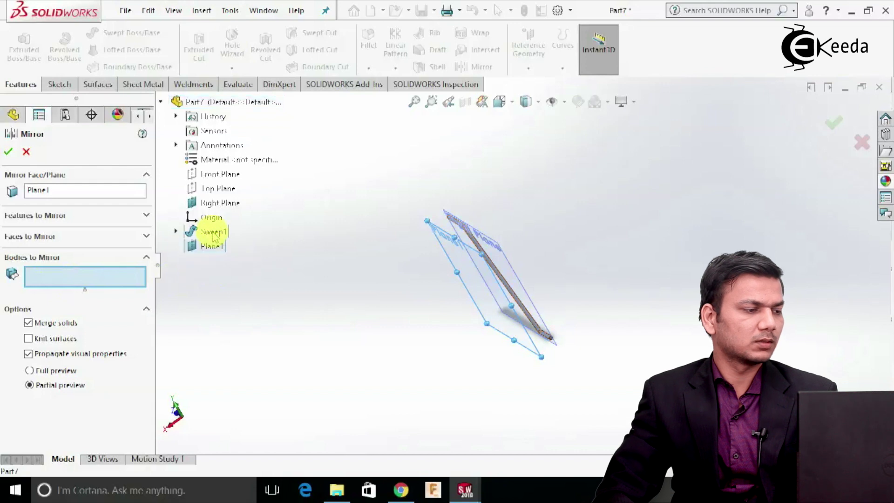
click(72, 219)
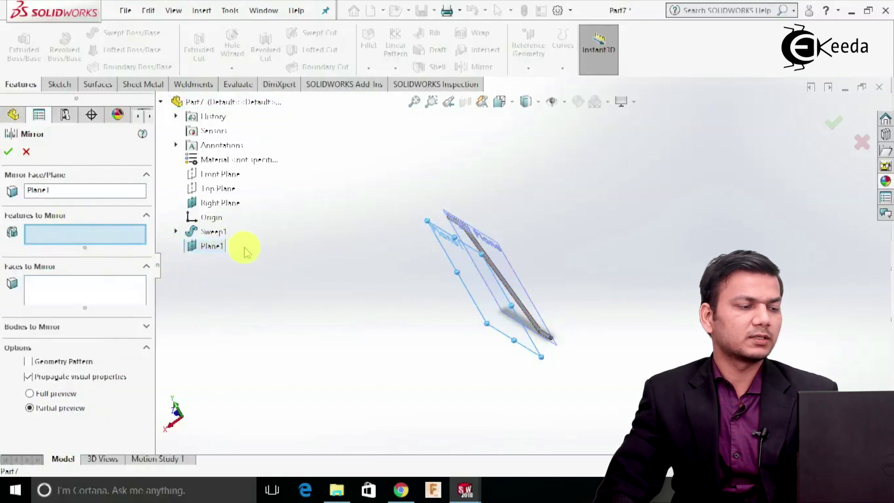
click(214, 233)
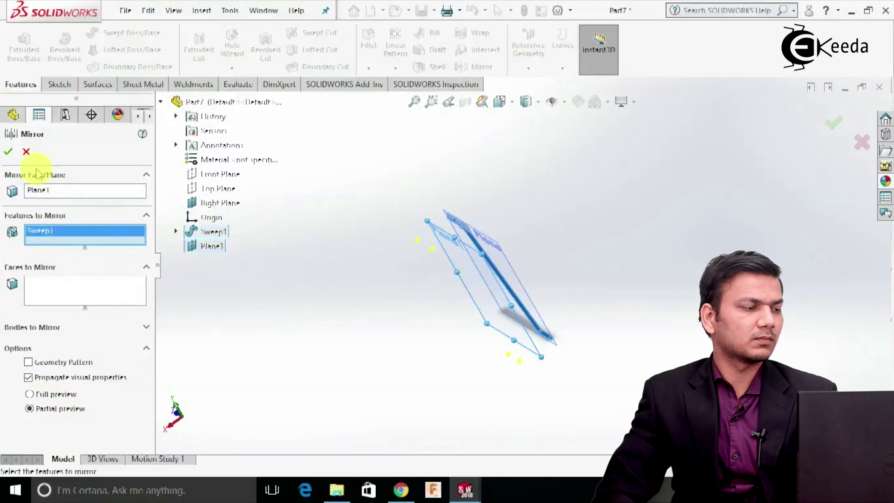
click(8, 153)
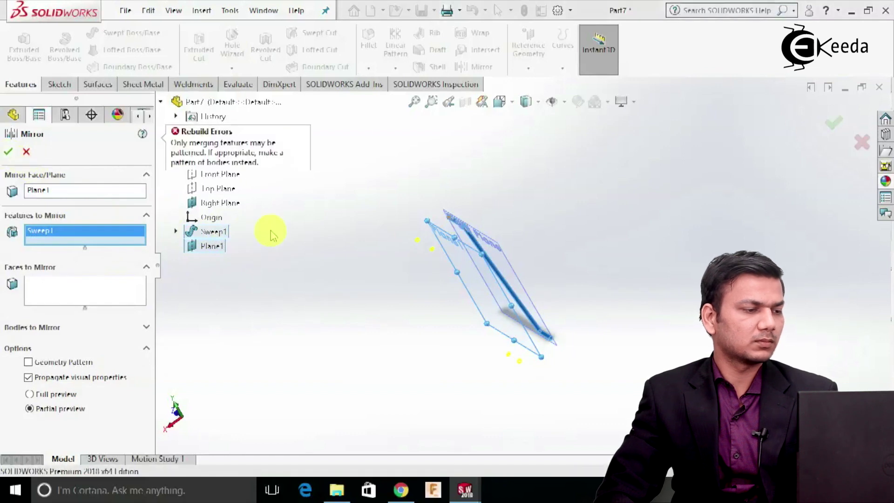
click(26, 152)
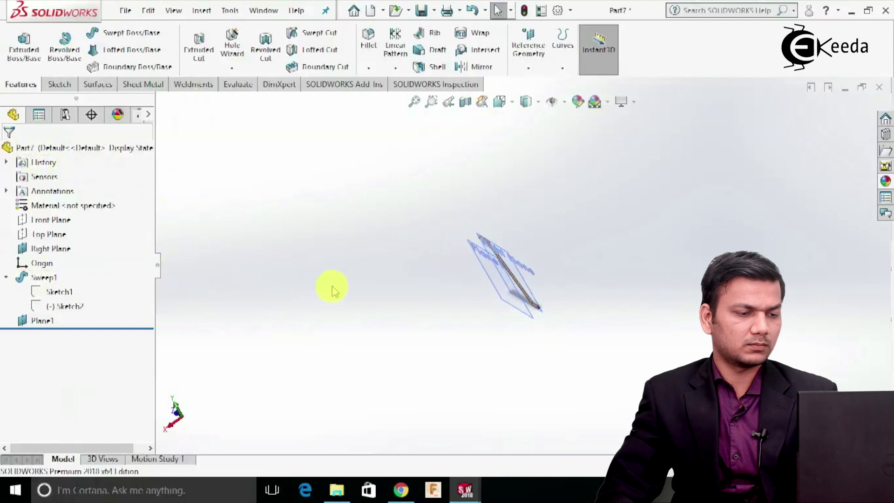
middle_drag(418, 303, 315, 180)
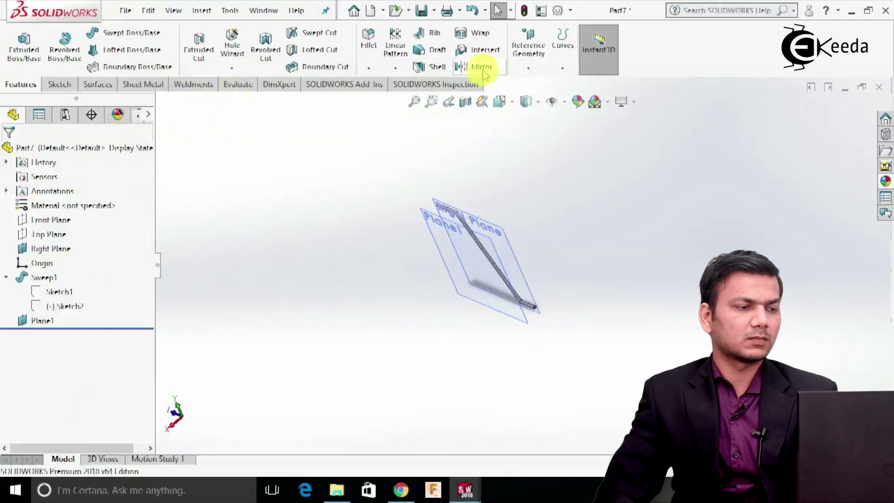
Step: Mirror the Sweep1 tube body across Plane1, then orbit to view both tubes
click(481, 67)
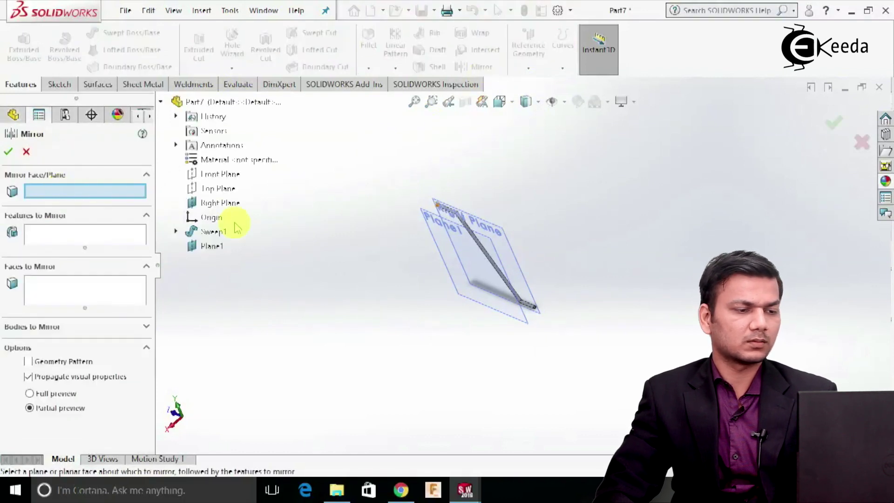
click(431, 221)
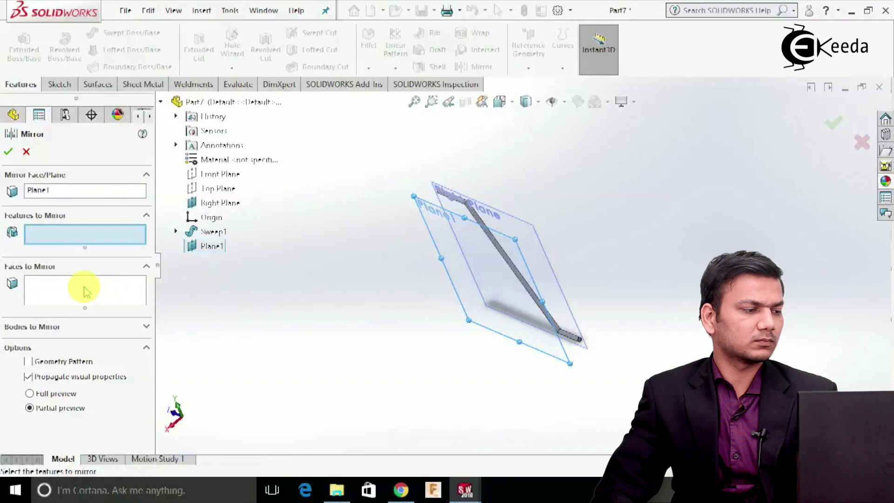
click(49, 327)
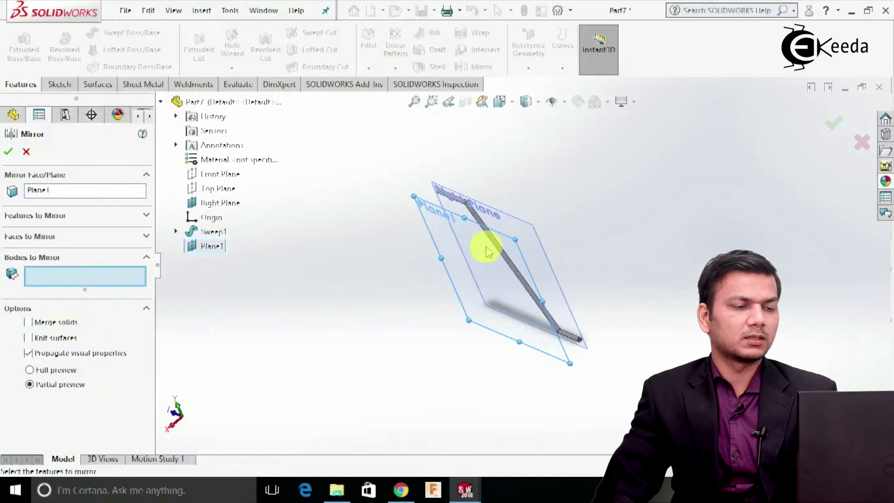
click(481, 223)
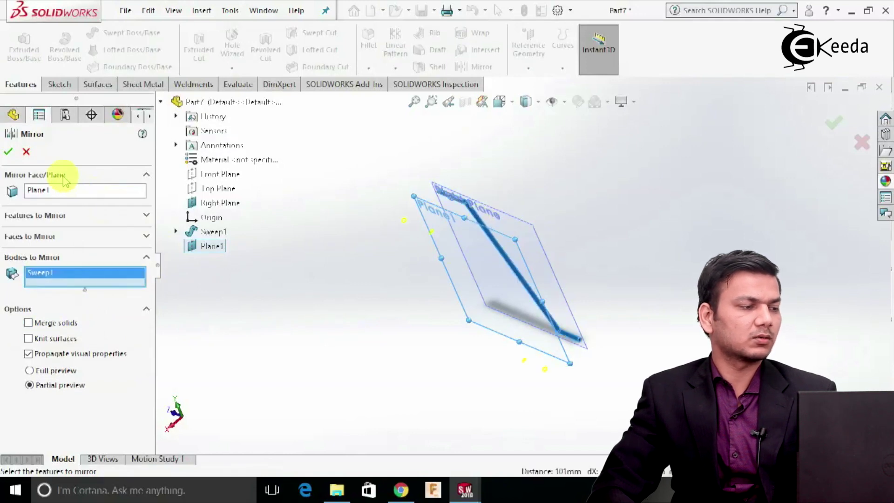
click(9, 153)
middle_drag(371, 311, 566, 292)
scroll(429, 244, down, 3)
middle_drag(446, 265, 635, 355)
scroll(599, 354, down, 5)
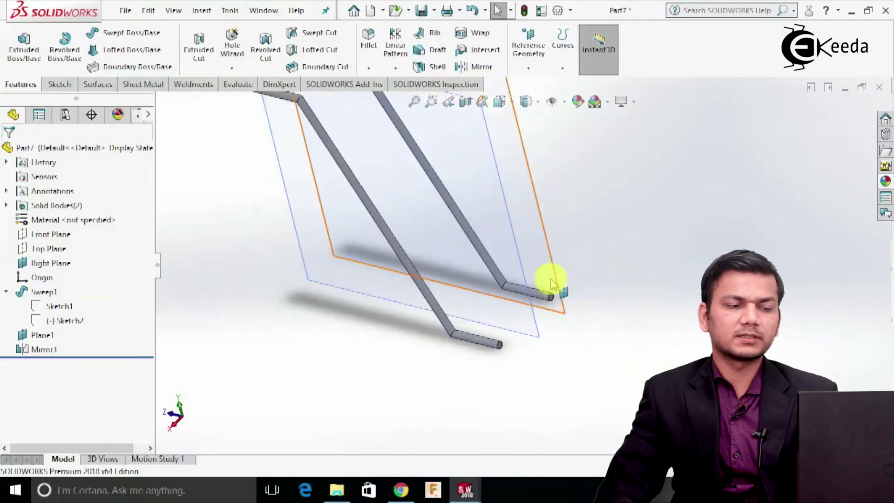
Step: On Right Plane, sketch a Ø15 circle at the tube's lower bend and close the sketch
right_click(550, 275)
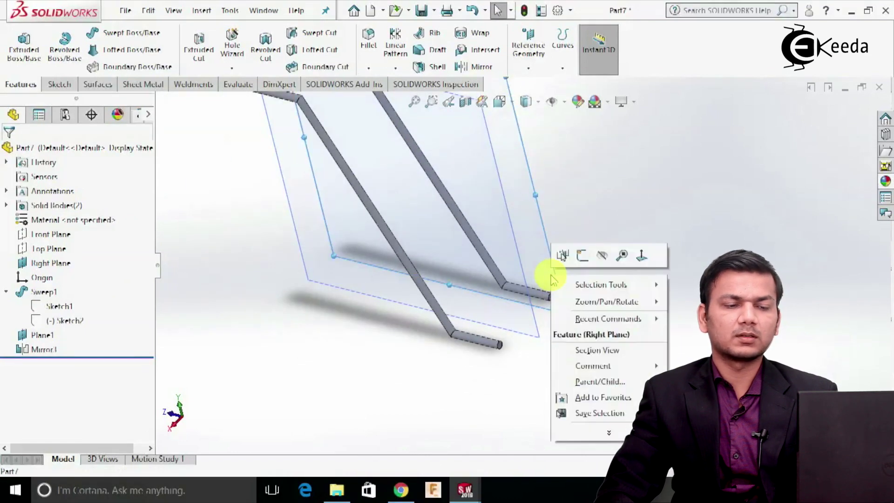
click(581, 257)
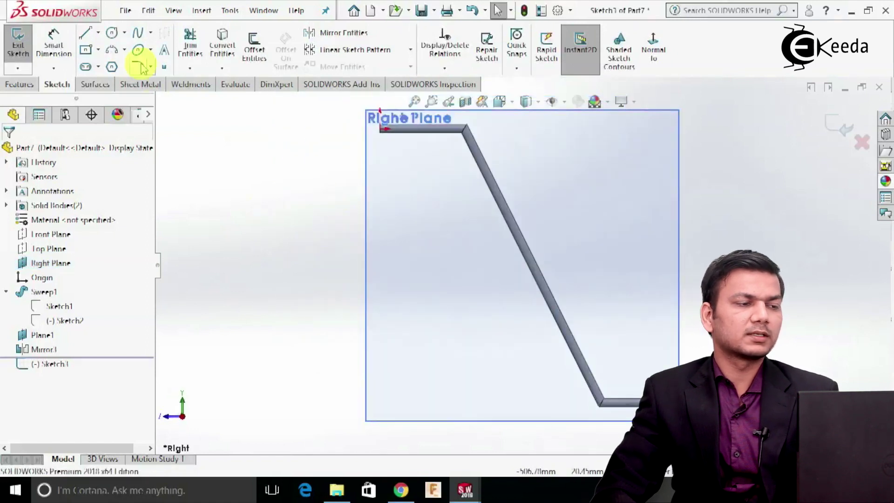
click(111, 36)
scroll(605, 401, down, 5)
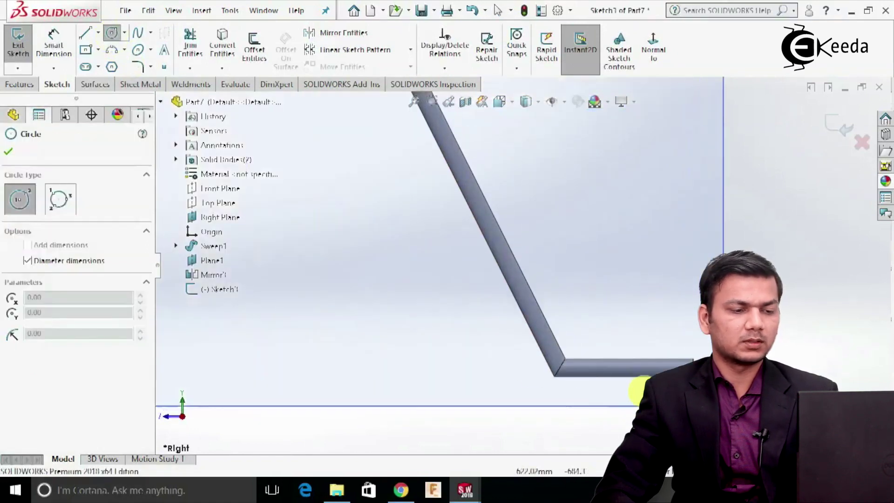
scroll(567, 347, up, 3)
scroll(495, 279, down, 4)
click(506, 279)
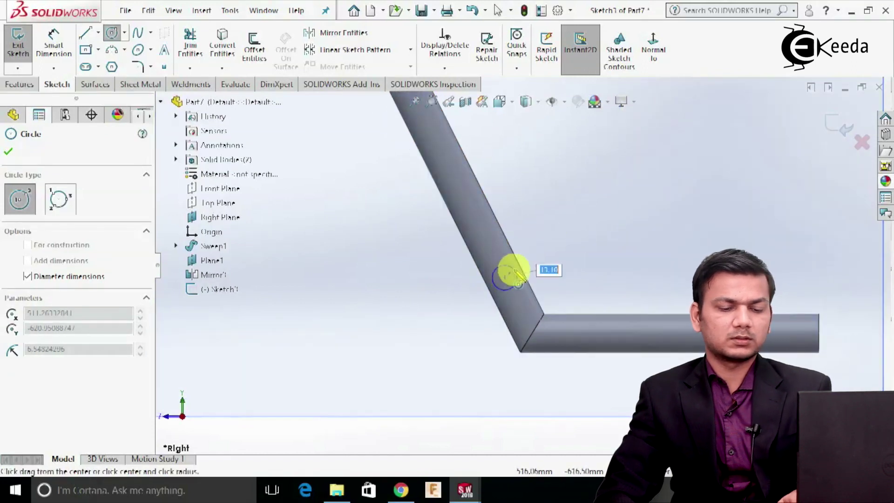
click(518, 276)
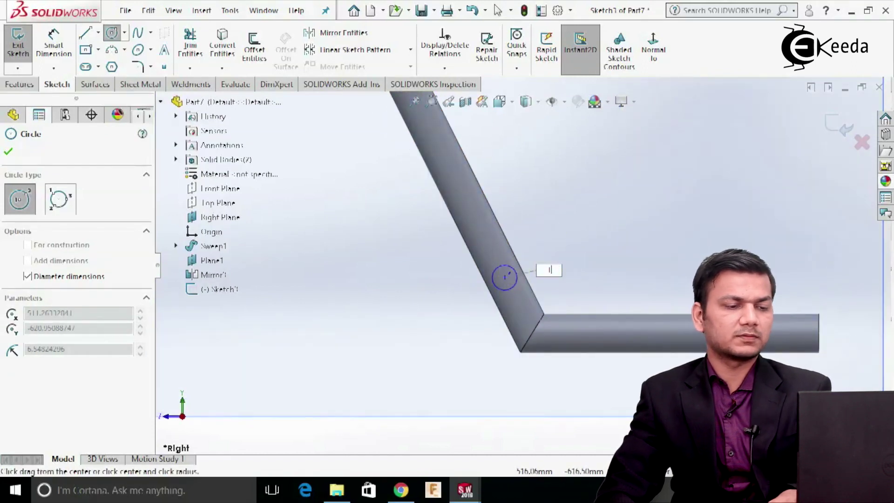
right_click(516, 267)
click(564, 279)
scroll(596, 279, up, 3)
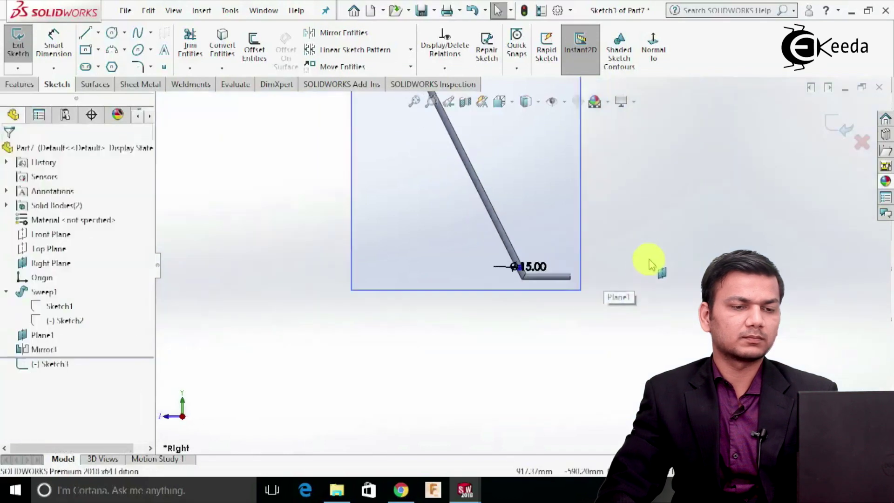
click(835, 122)
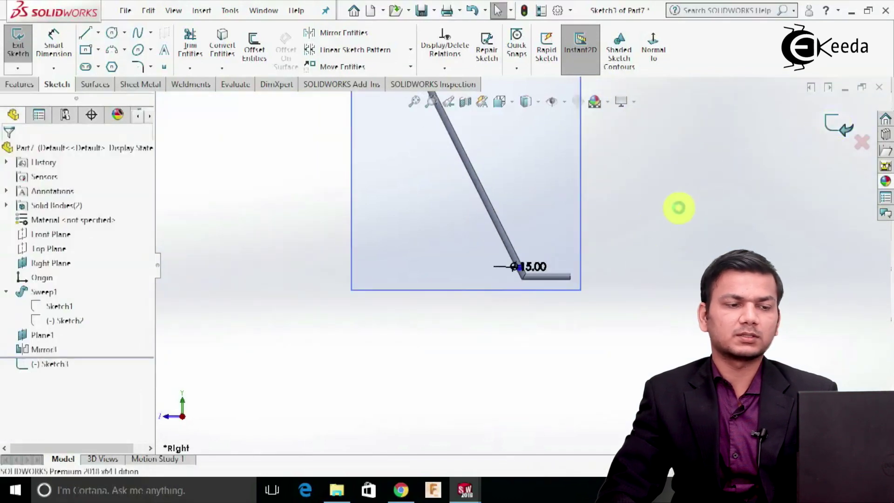
middle_drag(659, 242, 607, 285)
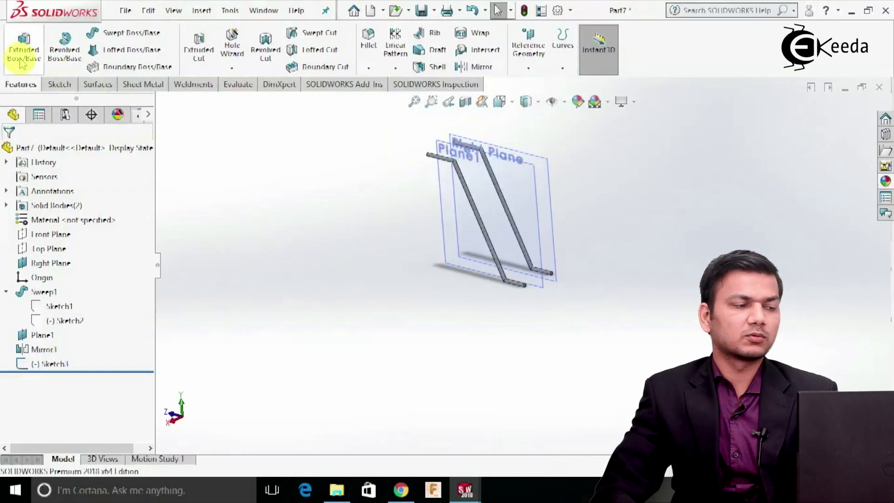
Step: Extrude the Ø15 circle Up To Surface, ending on the opposite tube's face
click(22, 45)
scroll(559, 270, down, 3)
scroll(559, 271, down, 5)
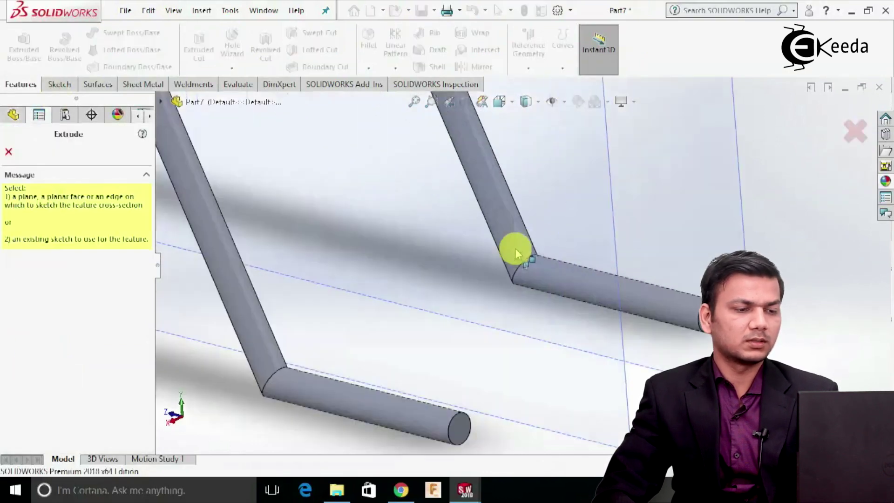
key(Escape)
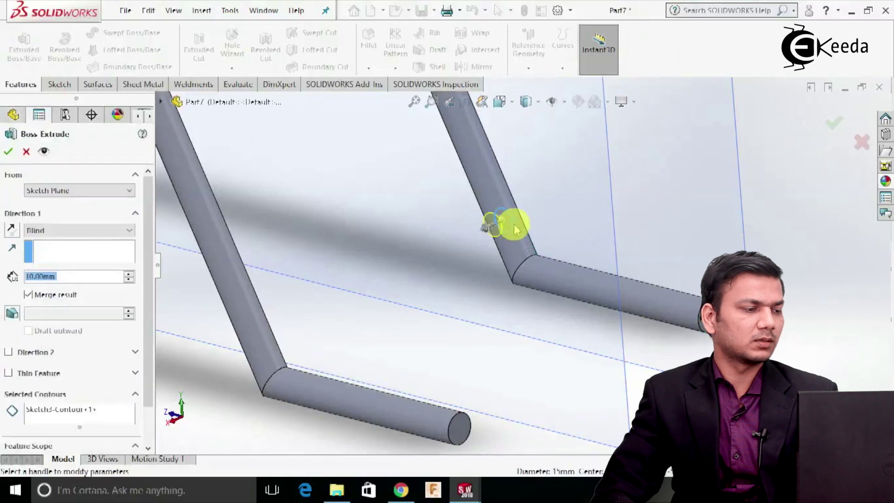
scroll(510, 223, up, 2)
click(56, 230)
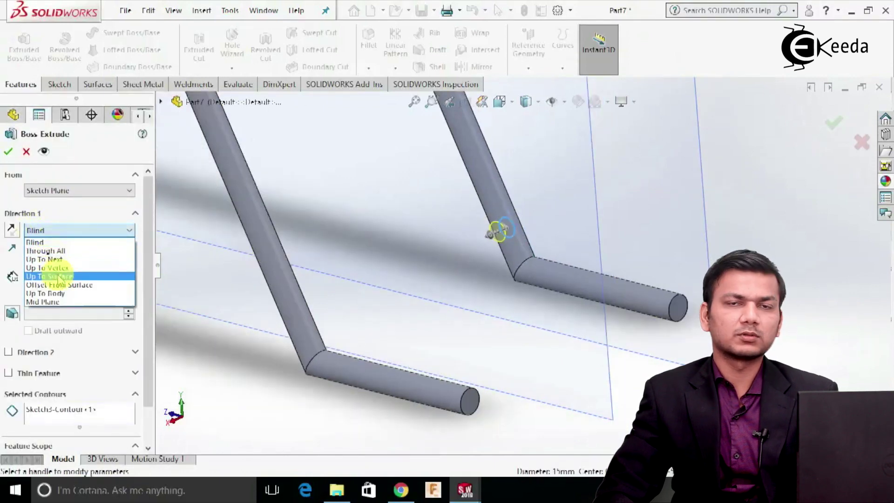
click(51, 276)
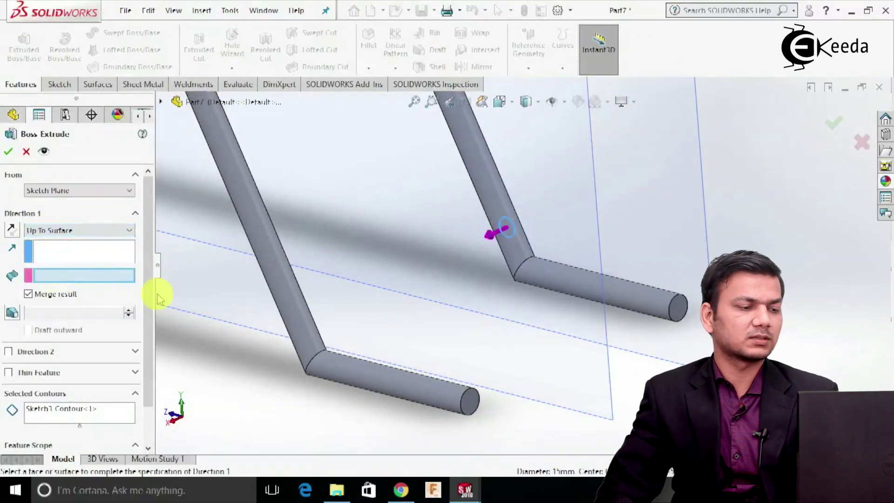
click(283, 299)
click(7, 151)
scroll(735, 232, up, 4)
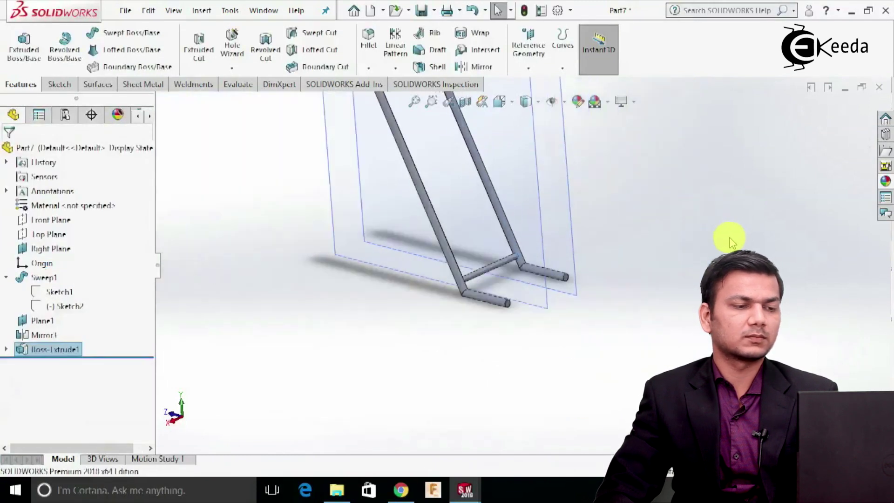
Step: Hide Plane1 in the graphics area
scroll(666, 240, up, 5)
scroll(529, 255, down, 3)
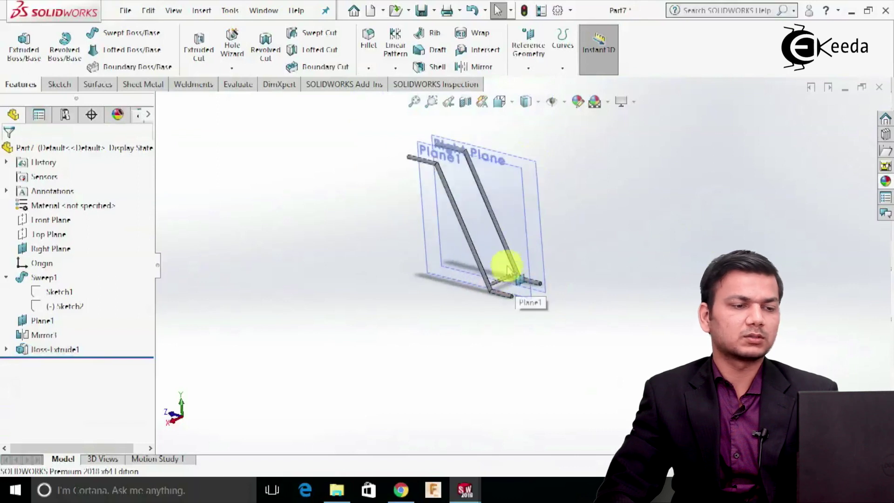
right_click(505, 165)
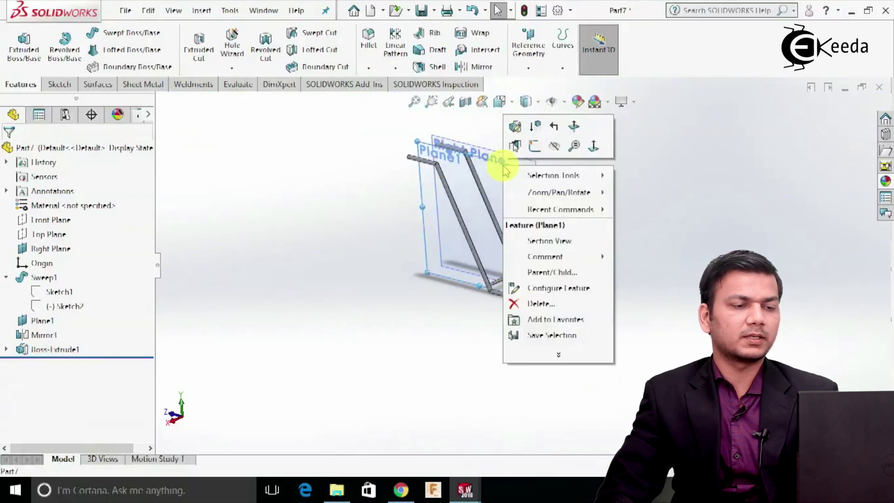
click(555, 147)
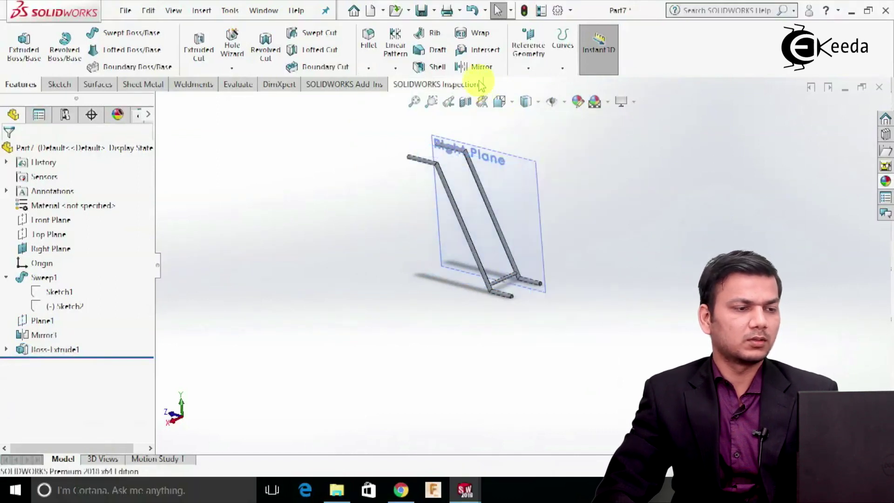
click(401, 69)
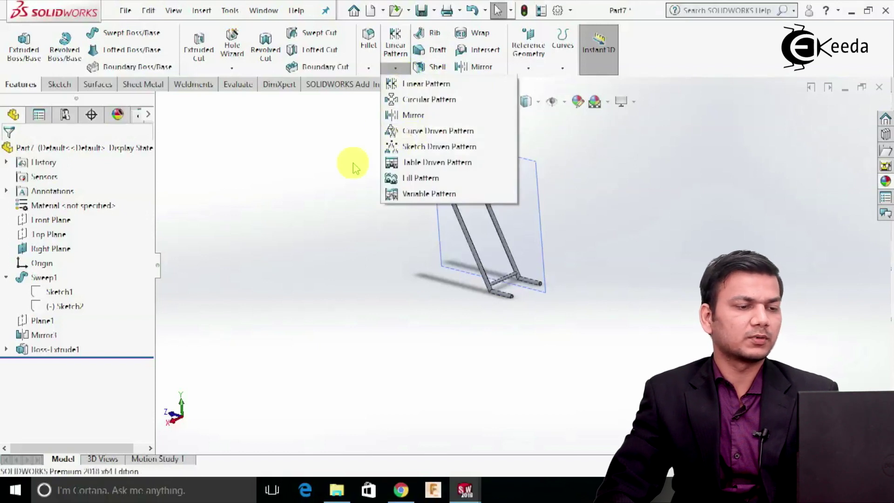
click(307, 173)
Step: Show Sketch2 again from the FeatureManager tree
scroll(436, 154, down, 3)
scroll(497, 160, down, 3)
scroll(489, 179, up, 2)
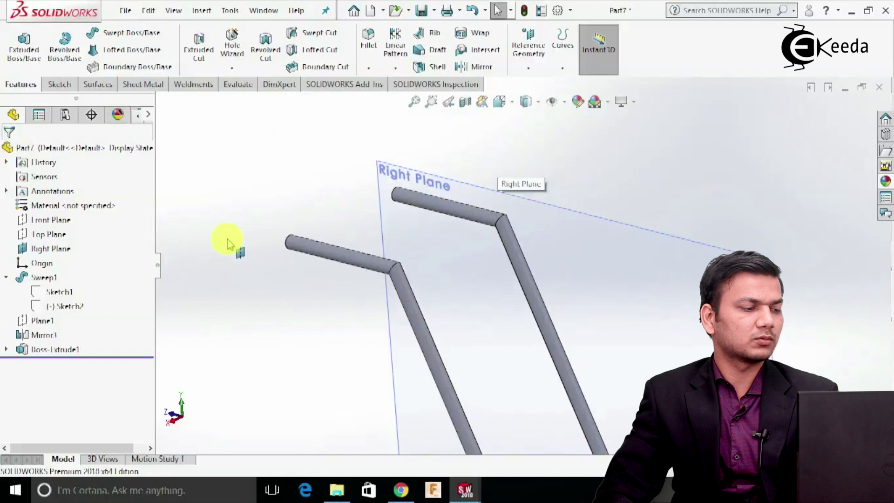
scroll(199, 305, up, 2)
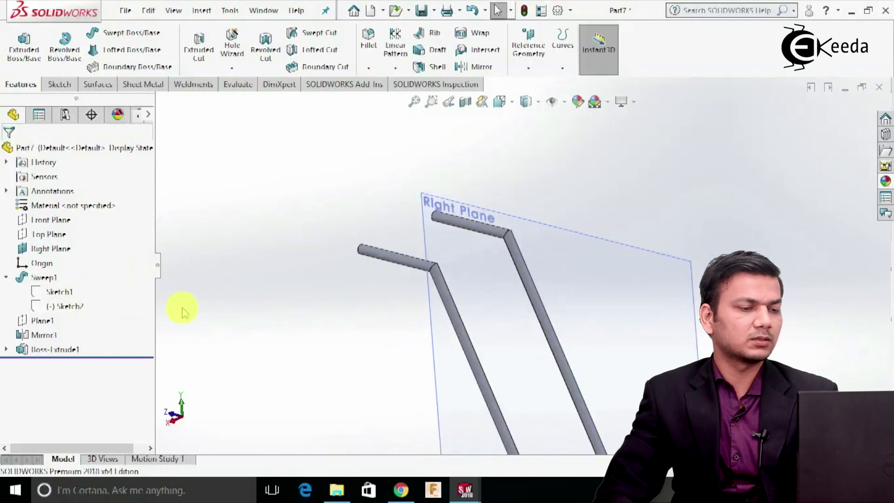
right_click(69, 311)
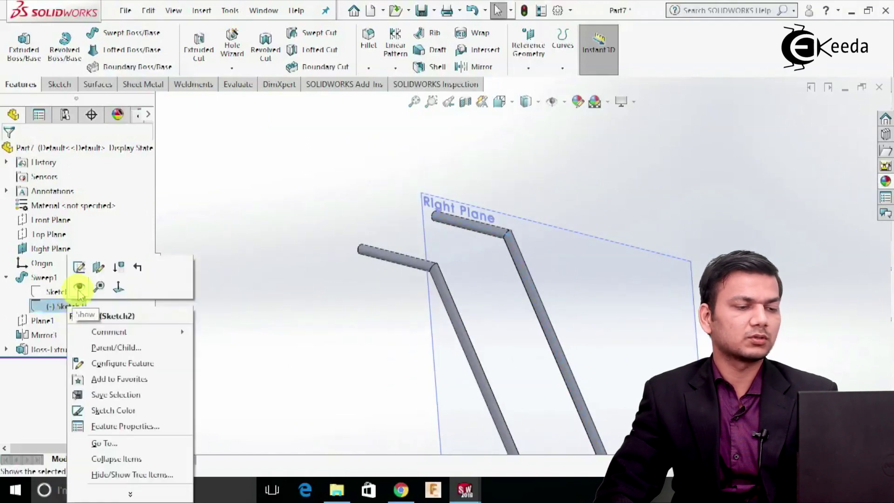
click(80, 287)
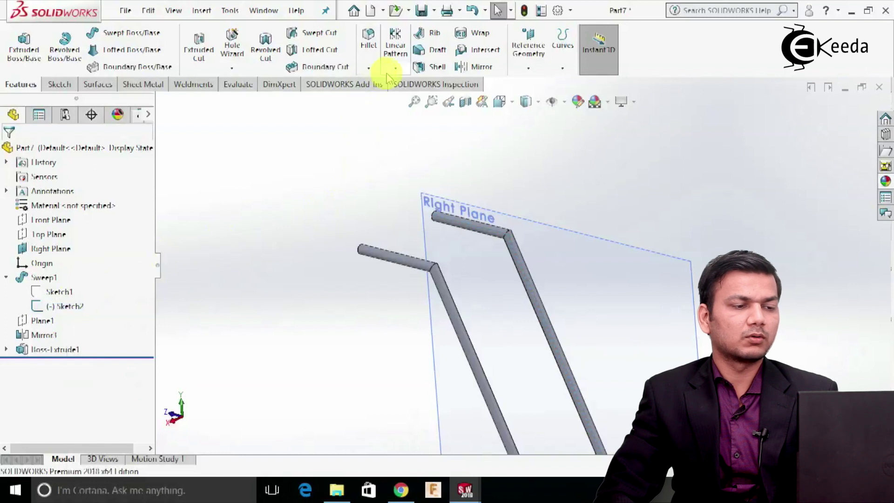
click(396, 68)
Step: Start a curve-driven pattern of Boss-Extrude1 along the top line of Sketch2
click(413, 129)
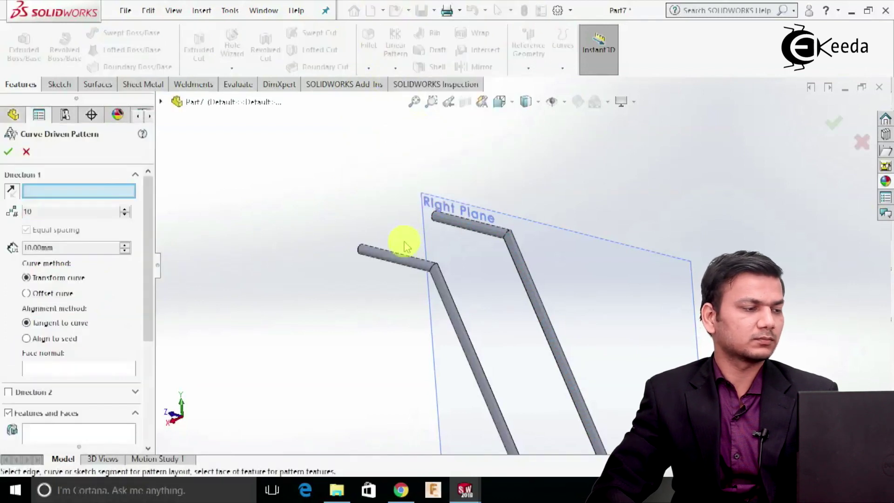
scroll(404, 241, up, 2)
scroll(535, 251, down, 3)
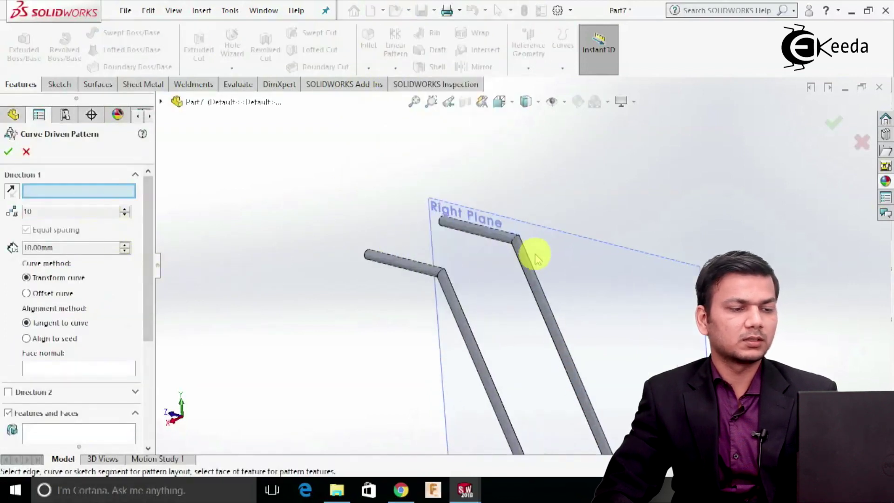
click(505, 237)
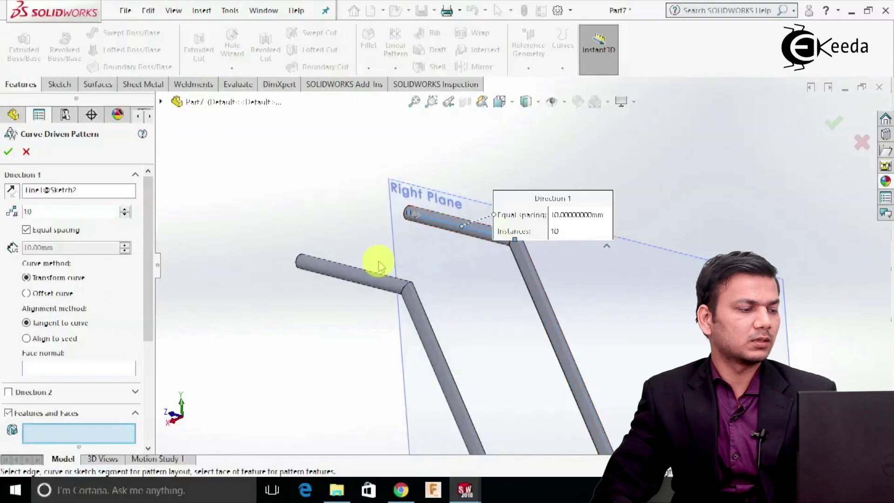
scroll(382, 267, up, 2)
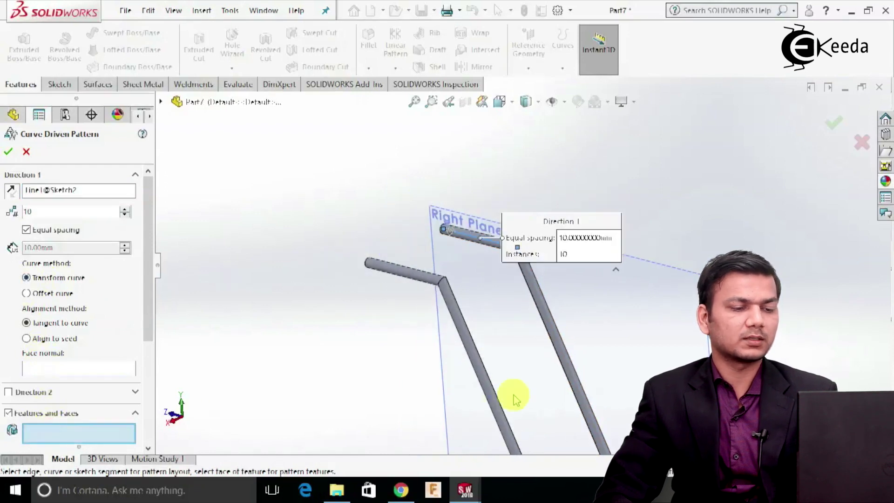
scroll(544, 393, down, 5)
click(552, 373)
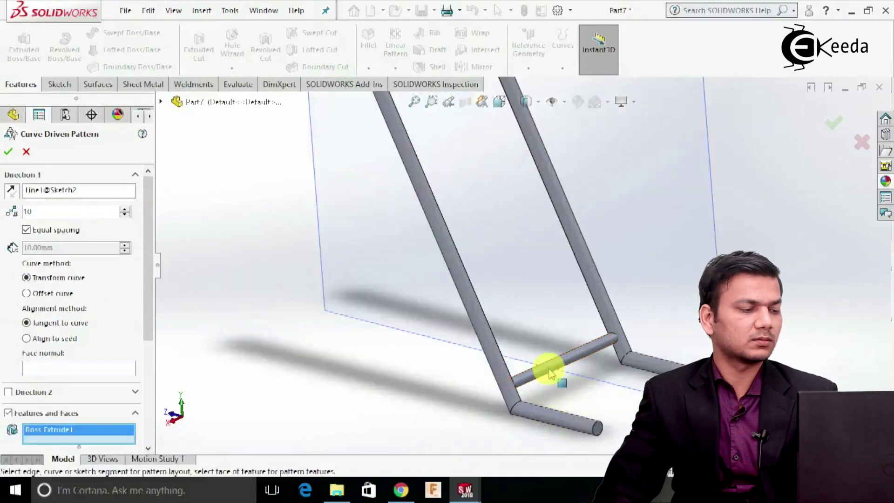
scroll(288, 392, up, 5)
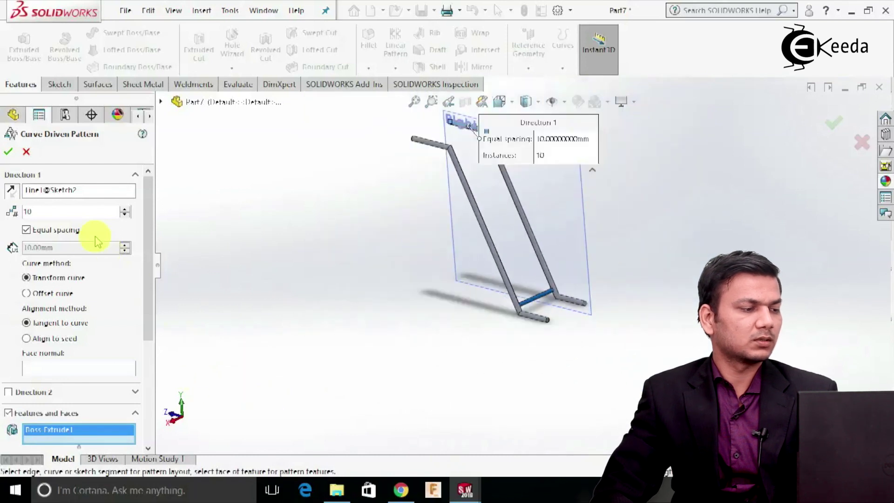
scroll(370, 256, up, 3)
scroll(578, 213, down, 3)
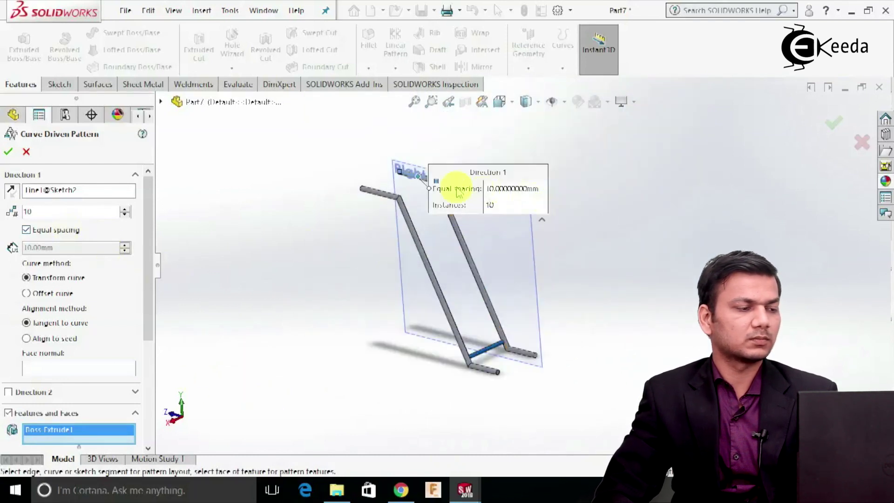
drag(456, 188, 531, 132)
Step: Turn off equal spacing and set the rung spacing to 75 mm
click(27, 232)
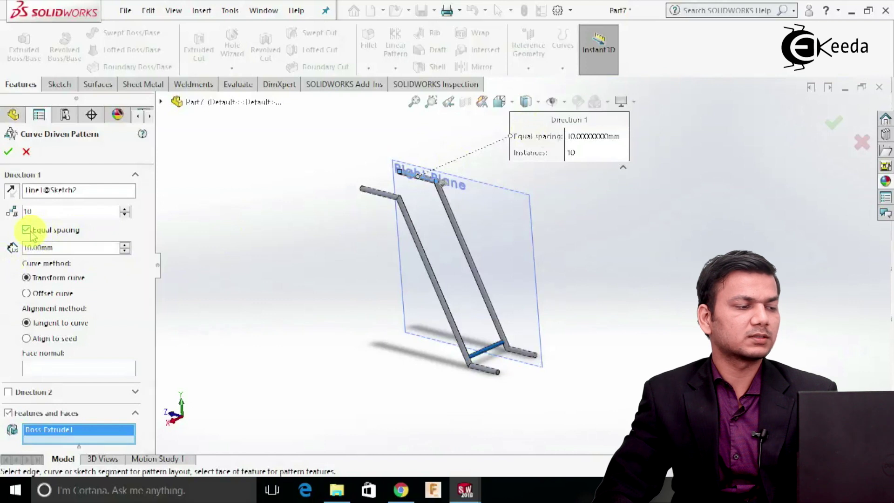
scroll(182, 246, down, 2)
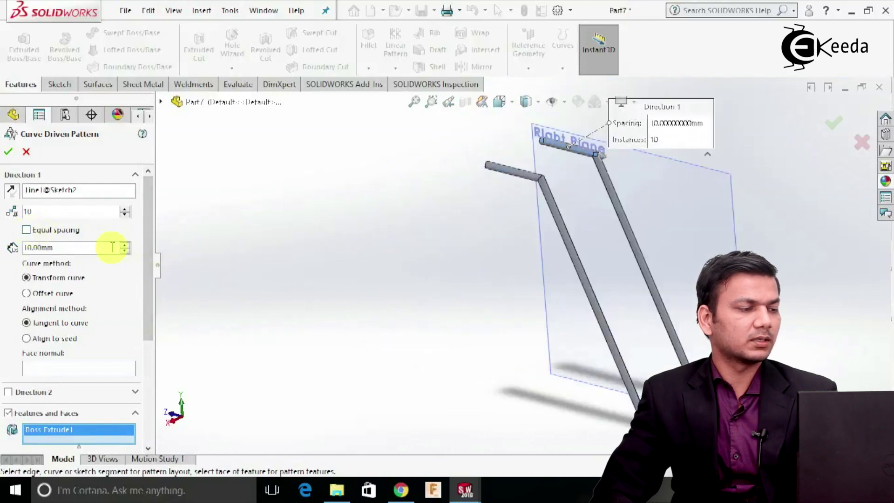
drag(75, 248, 16, 248)
text(75)
key(Return)
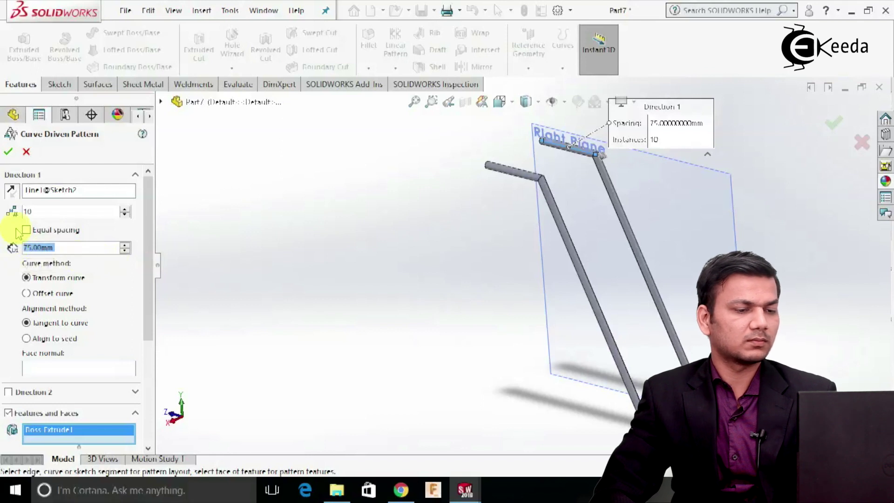
scroll(555, 370, up, 1)
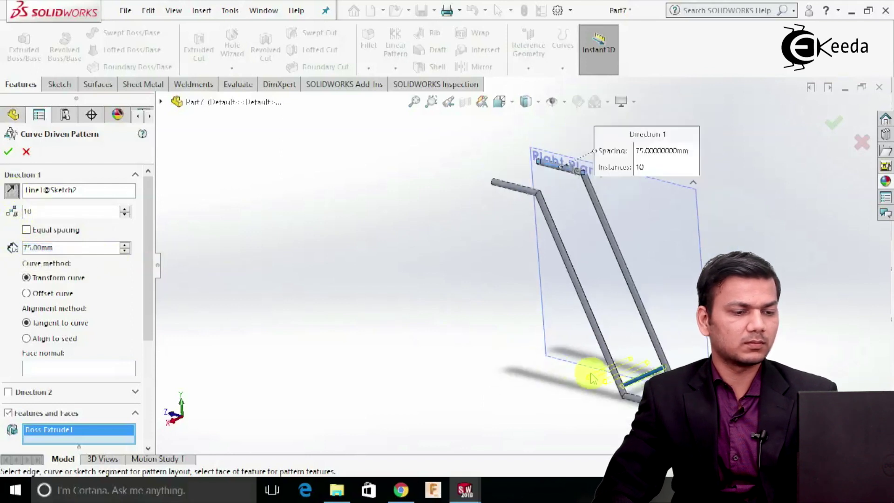
scroll(623, 366, down, 2)
scroll(418, 299, up, 2)
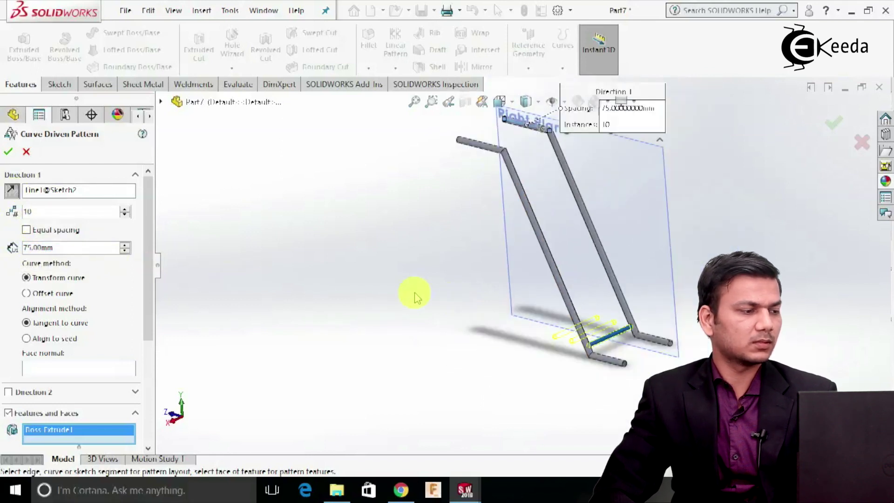
Step: Reselect the ladder rail line as the pattern direction and confirm the rung pattern
right_click(93, 196)
click(149, 198)
scroll(589, 239, down, 3)
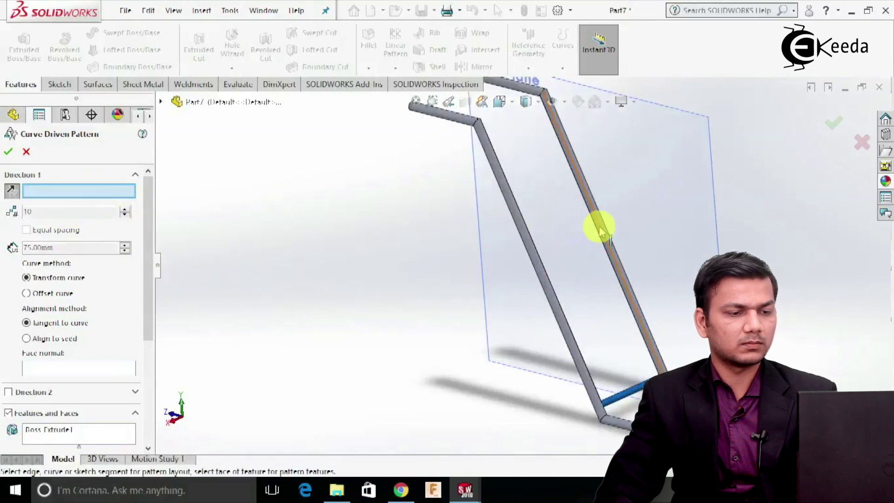
click(600, 229)
scroll(529, 240, up, 3)
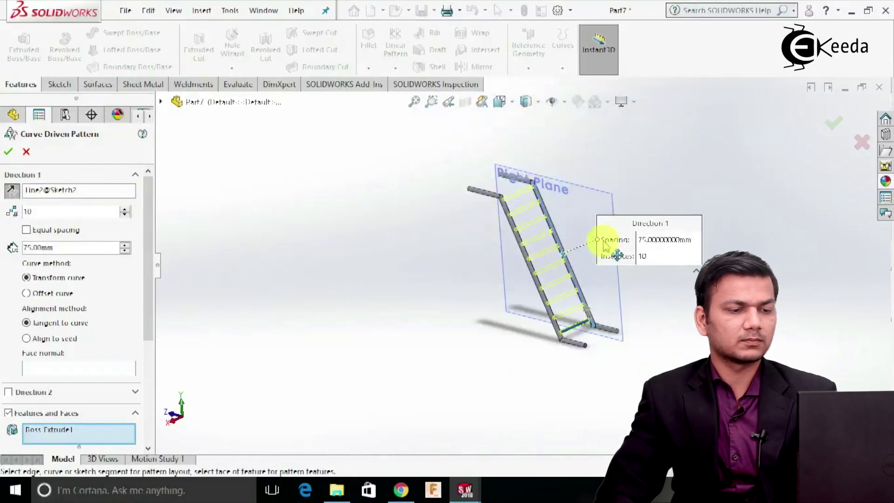
scroll(573, 256, down, 3)
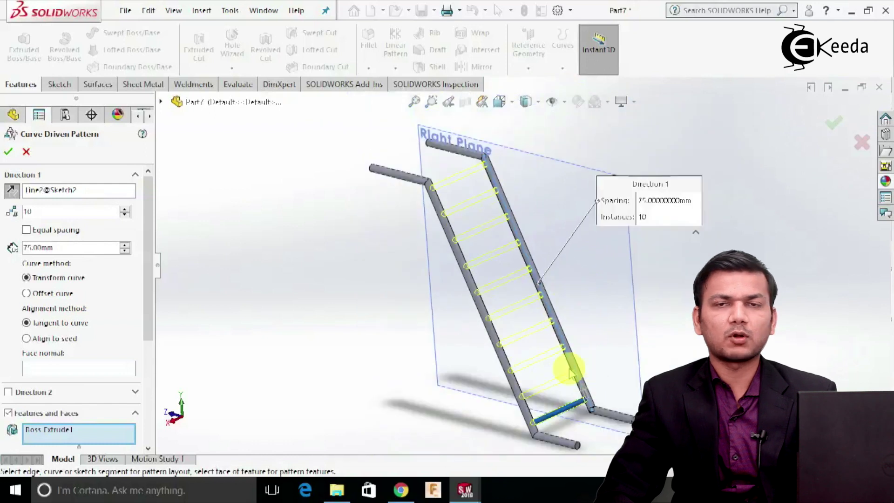
scroll(588, 378, up, 2)
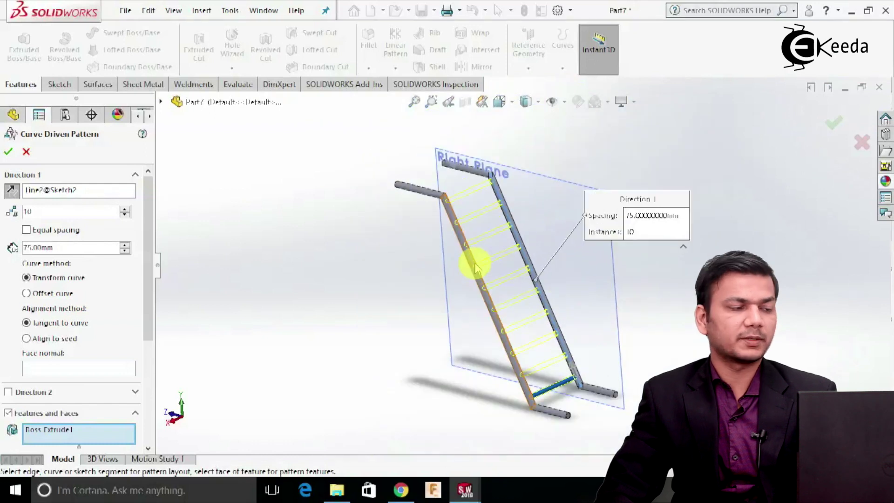
click(8, 153)
middle_drag(301, 228, 405, 296)
Step: Hide the Right Plane
click(565, 259)
right_click(563, 262)
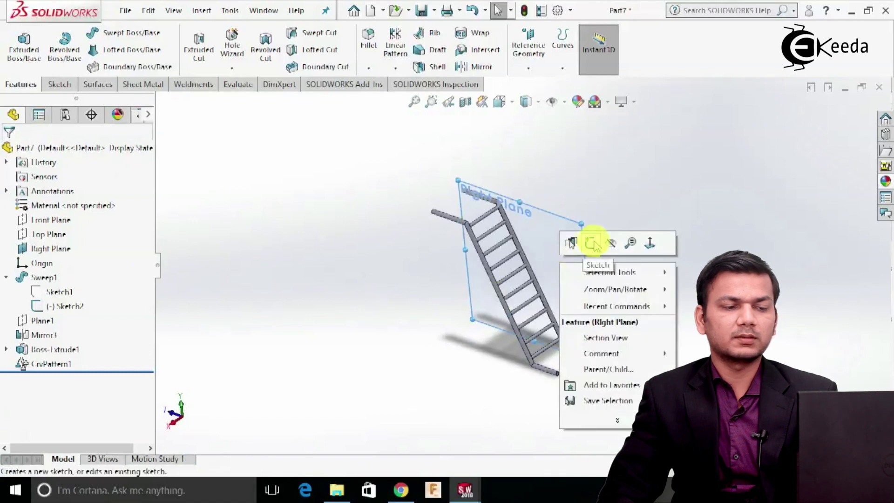
click(610, 244)
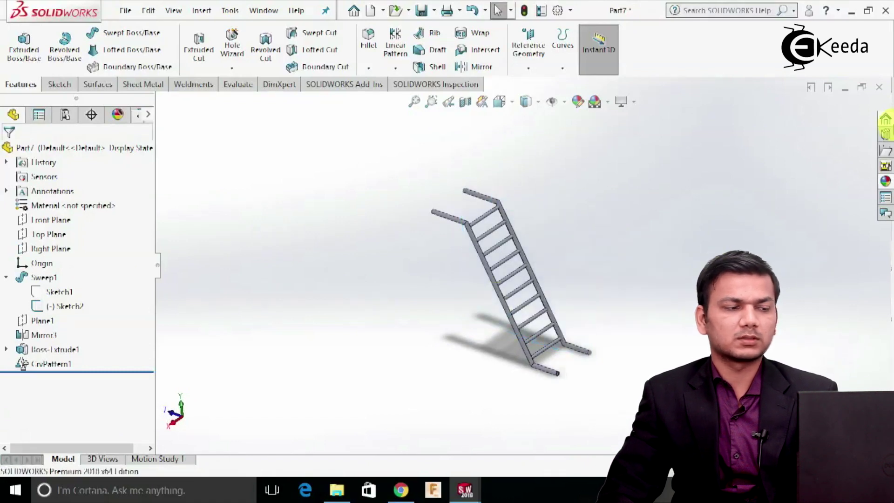
Step: Assign 1023 Carbon Steel Sheet (SS) as the part's material
right_click(71, 207)
click(99, 214)
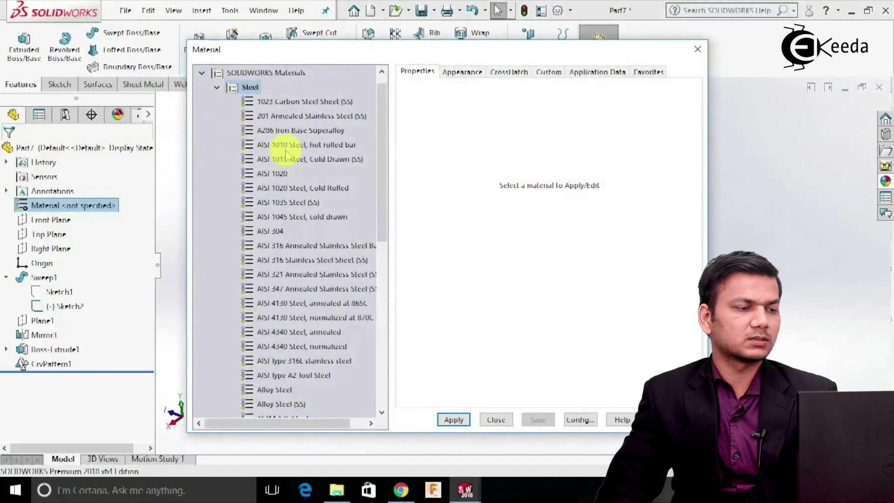
click(302, 105)
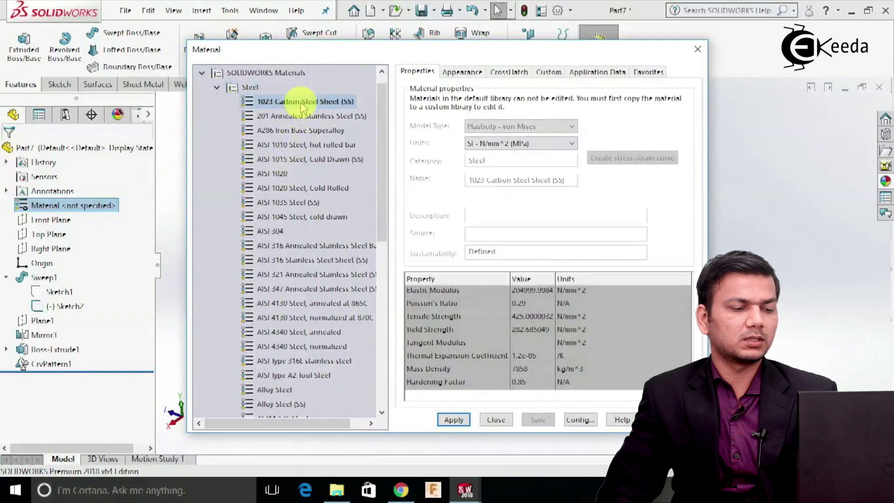
click(454, 420)
click(496, 420)
middle_drag(542, 296, 545, 260)
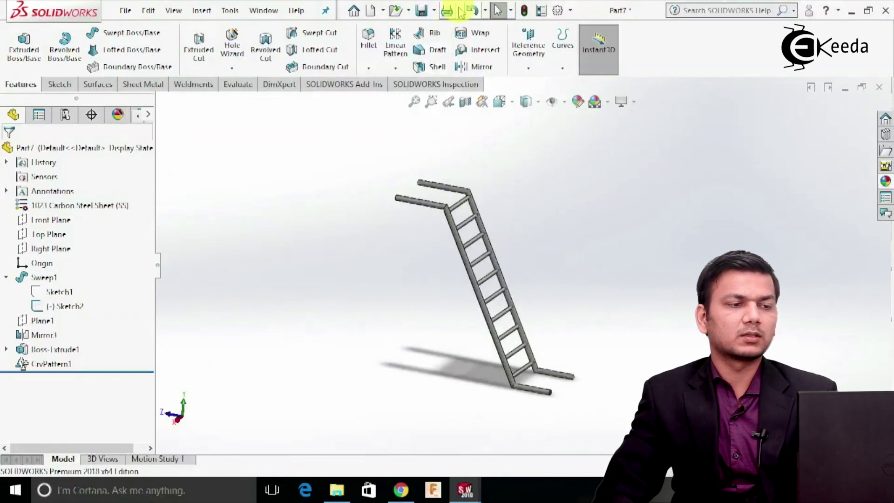
click(435, 10)
Step: Save the part as a new file named 'stair'
click(449, 38)
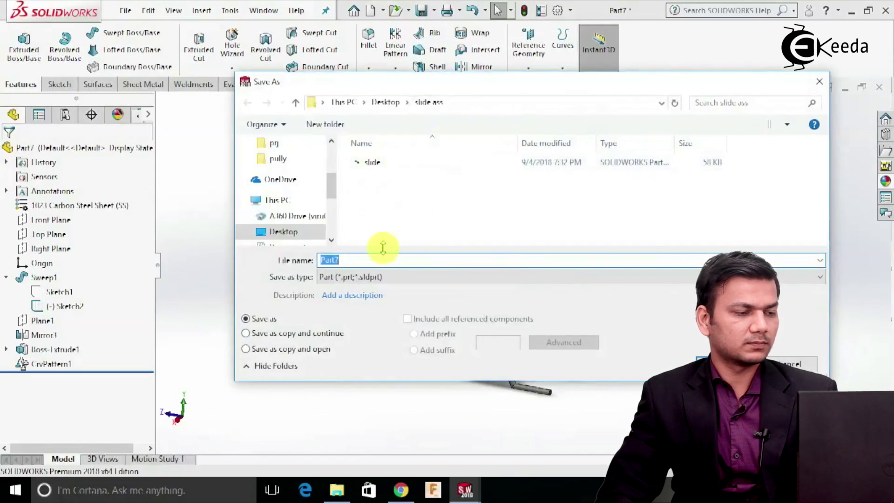
text(sl)
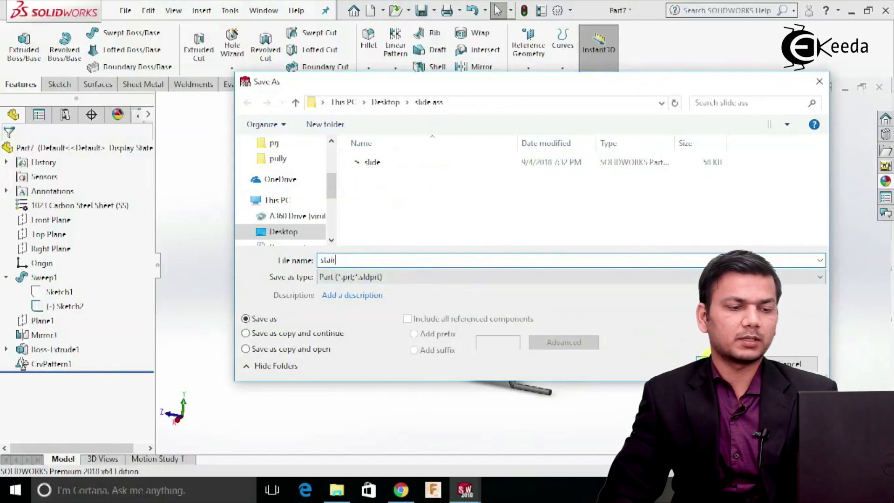
click(708, 361)
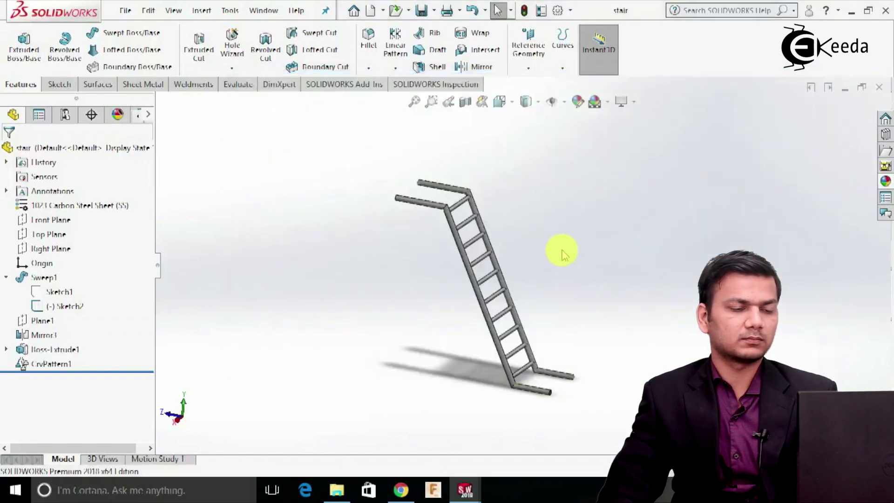
scroll(564, 243, up, 5)
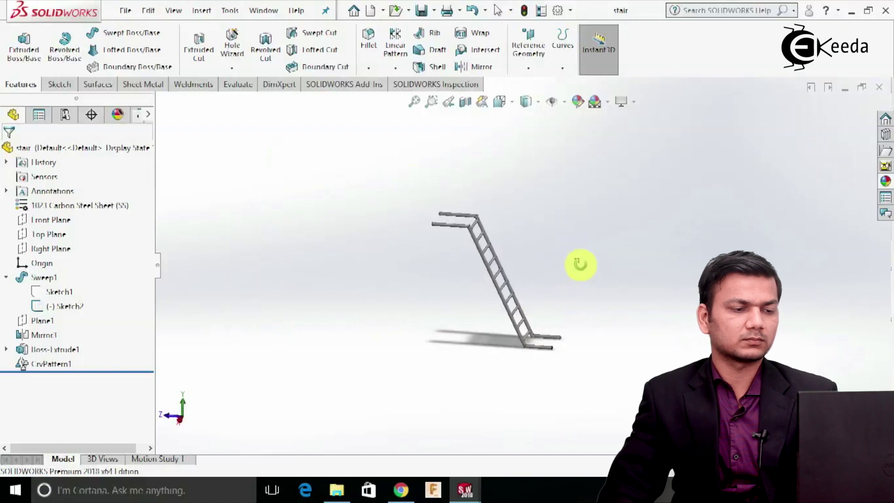
scroll(516, 262, down, 1)
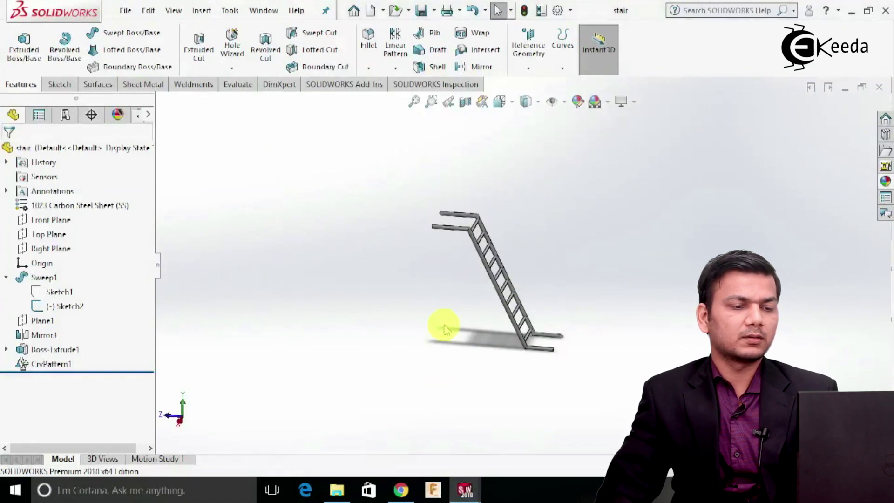
Step: Close stair, create new blank Part8, and start Sketch1 on its Front Plane
click(880, 88)
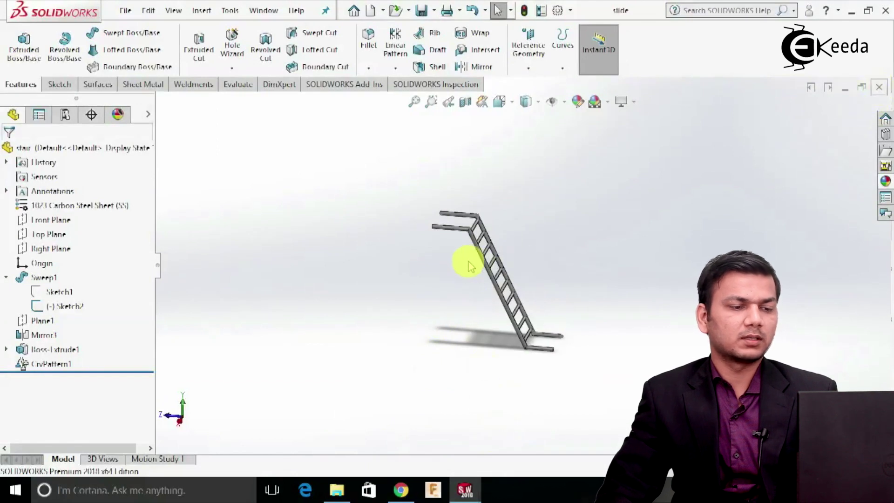
middle_drag(528, 260, 598, 249)
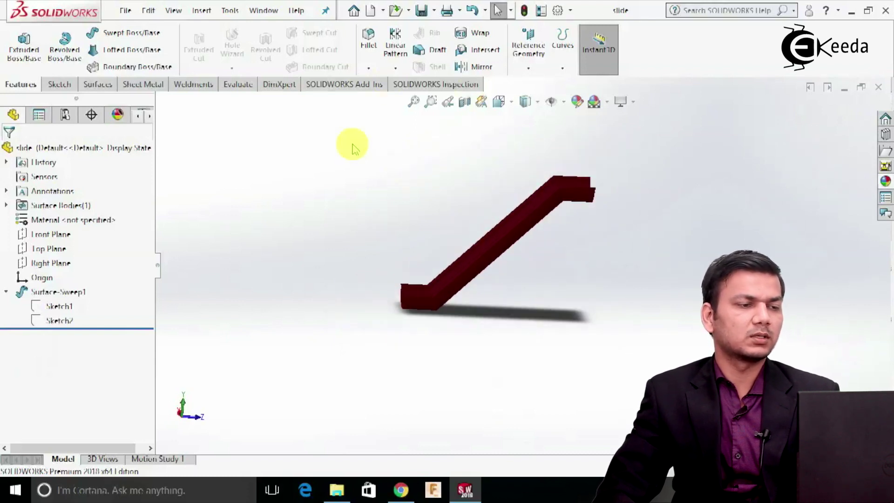
click(372, 9)
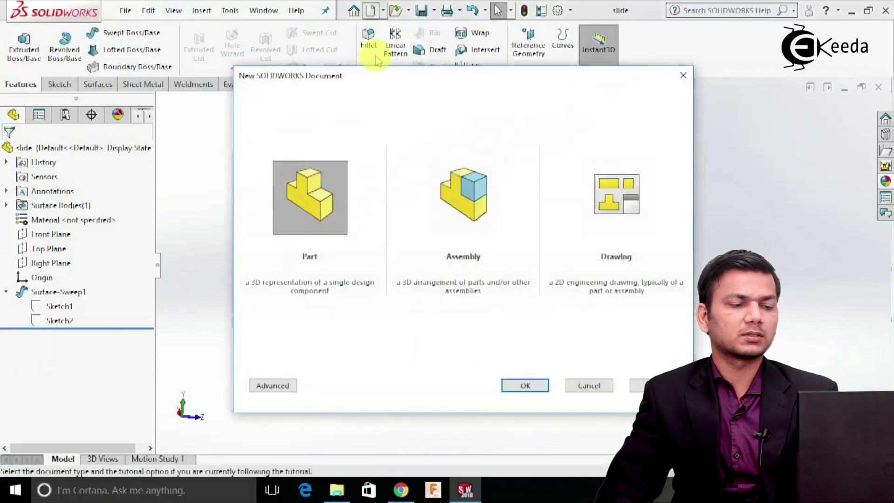
click(513, 386)
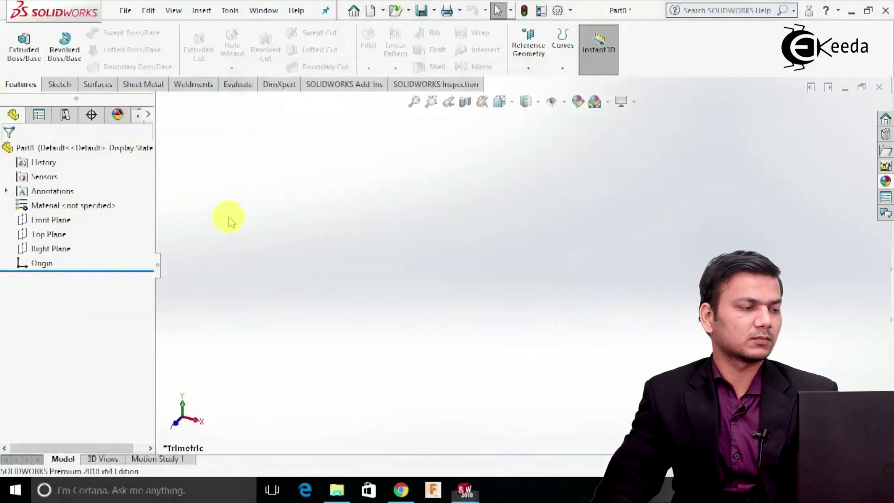
right_click(65, 218)
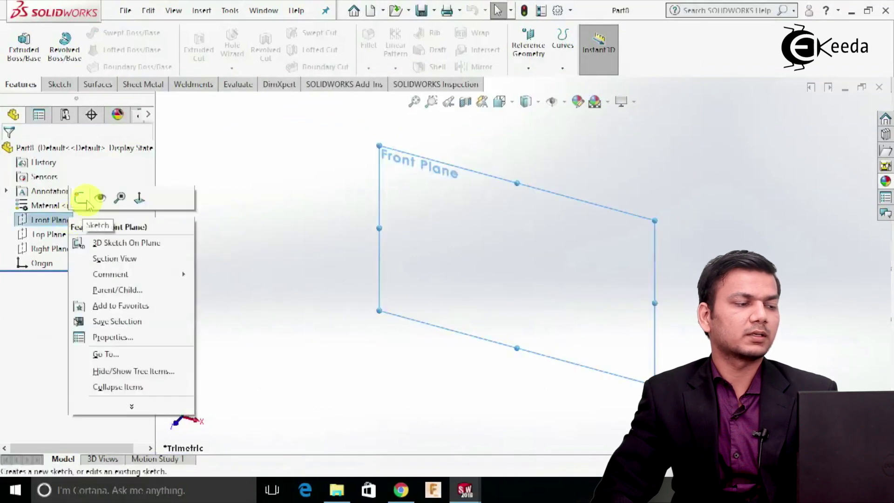
click(80, 198)
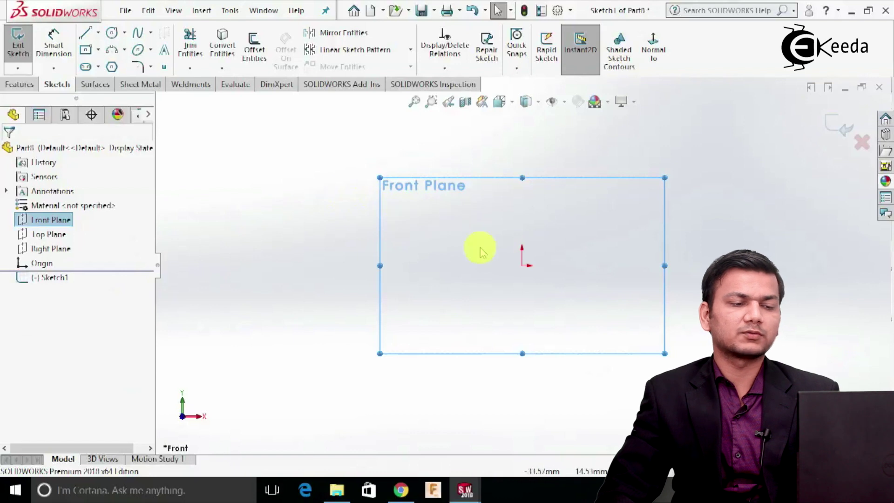
Step: Try drawing centre-point arcs at the origin, then cancel them
scroll(527, 267, up, 2)
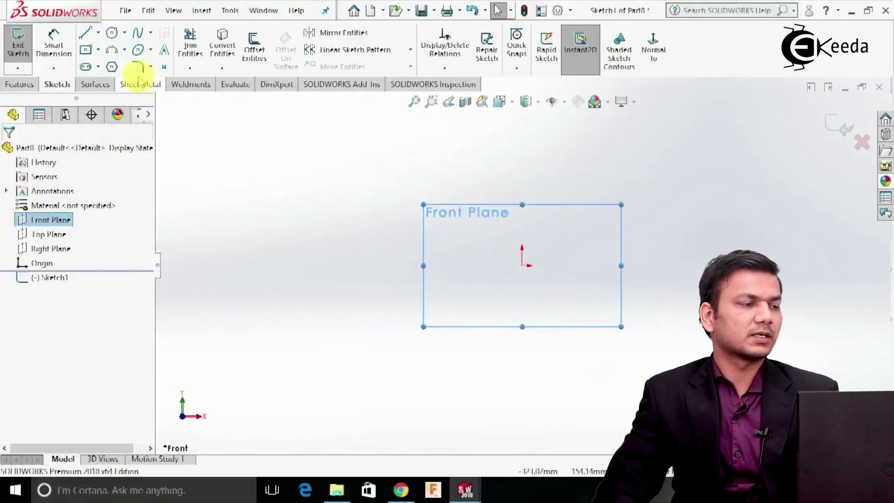
click(124, 49)
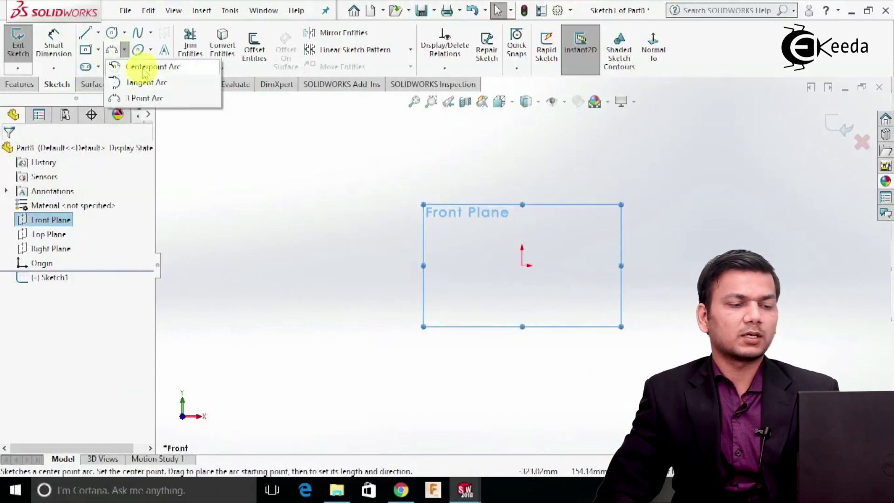
click(144, 67)
click(522, 267)
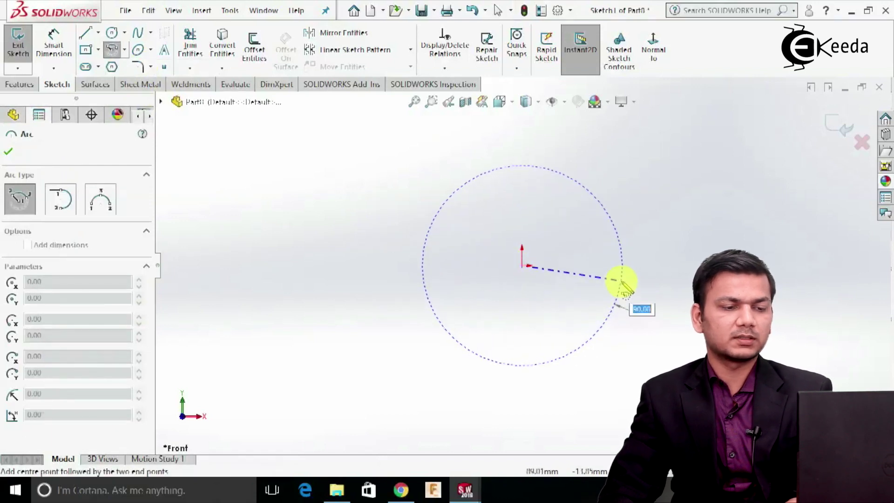
click(636, 264)
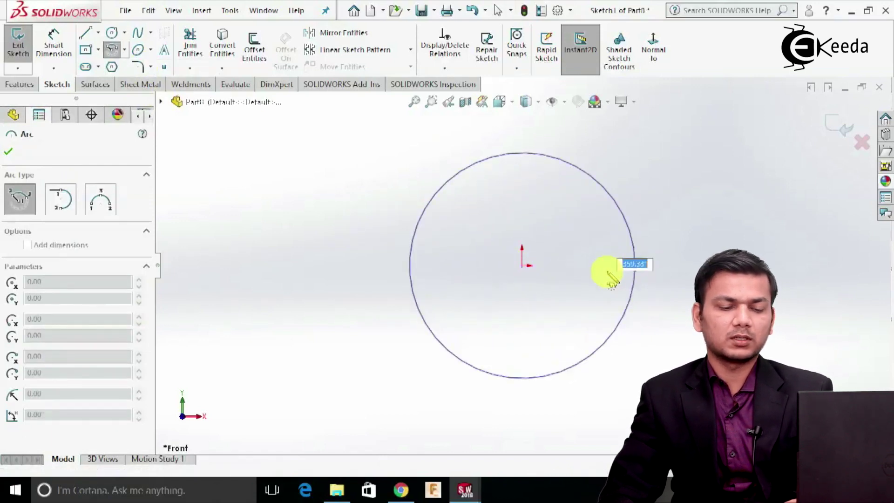
key(Escape)
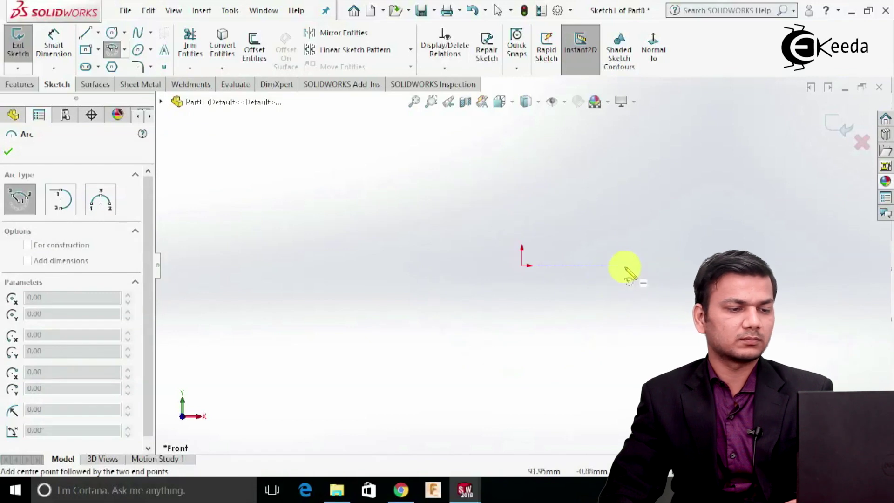
click(624, 265)
click(563, 266)
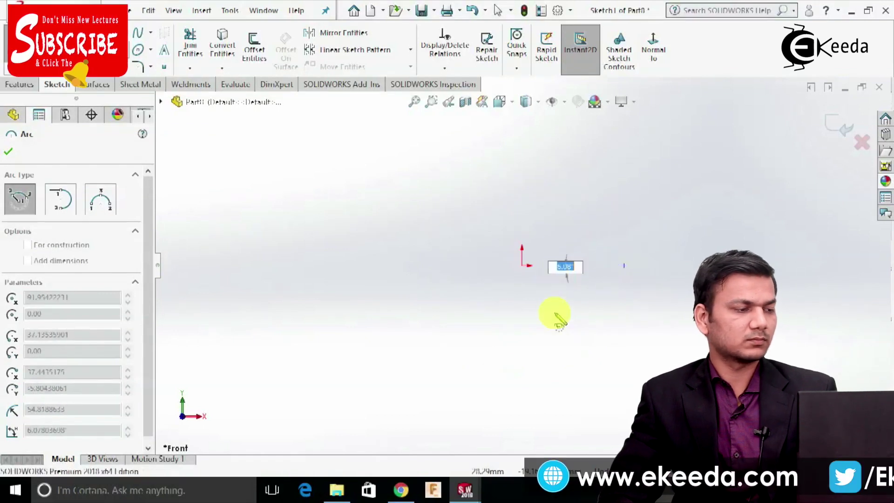
key(Escape)
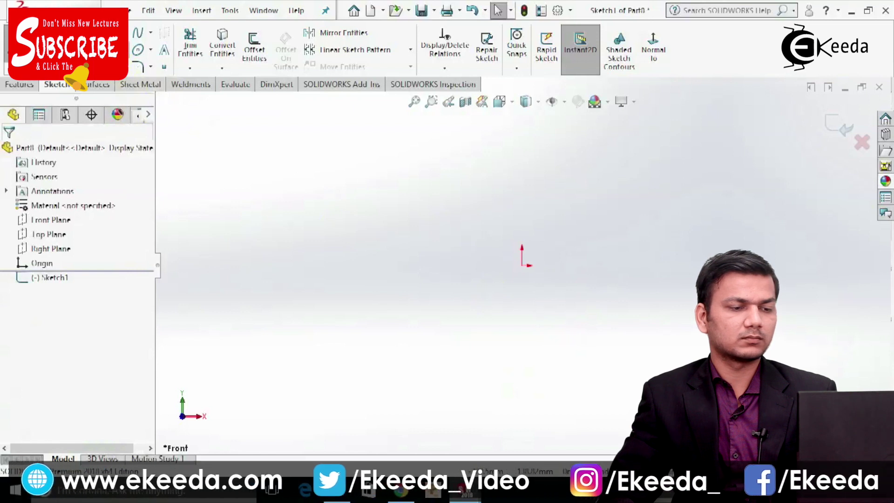
click(111, 50)
click(522, 265)
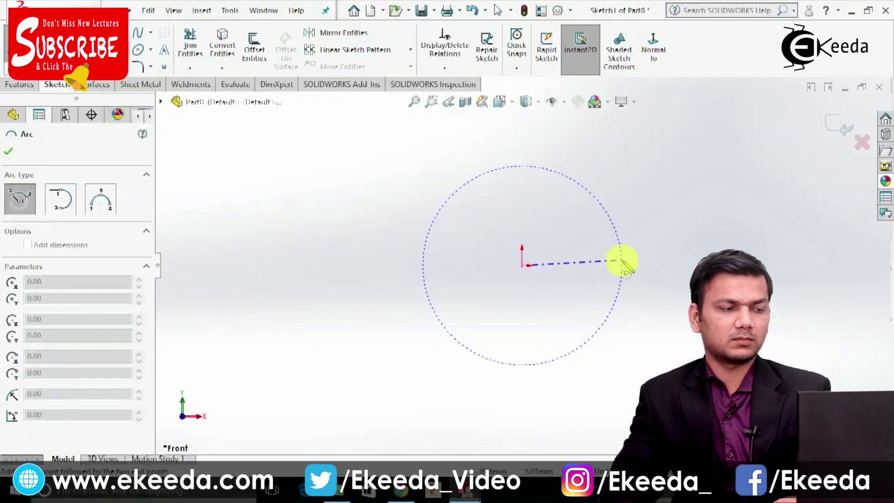
key(Escape)
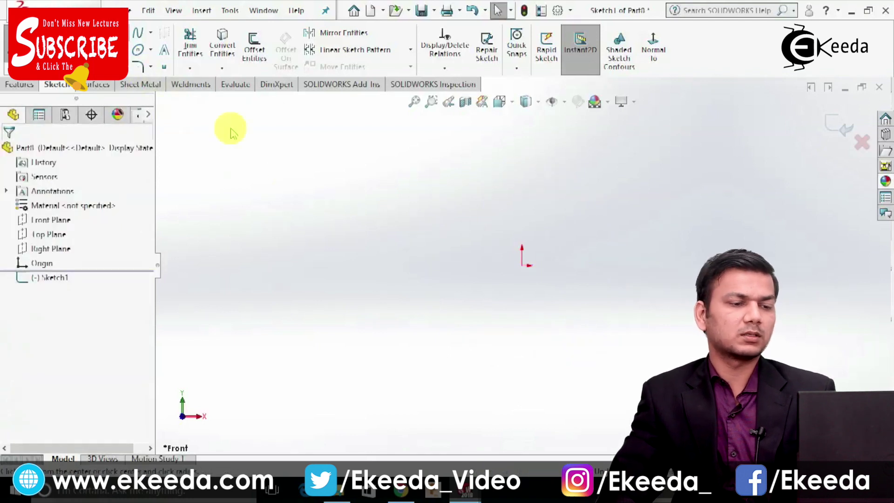
Step: Draw a Ø200 circle centred on the origin
click(138, 50)
click(525, 265)
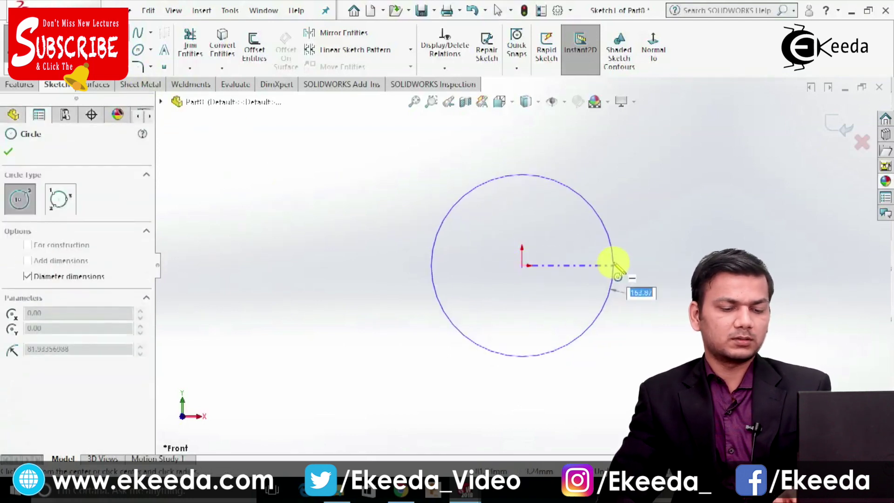
text(200)
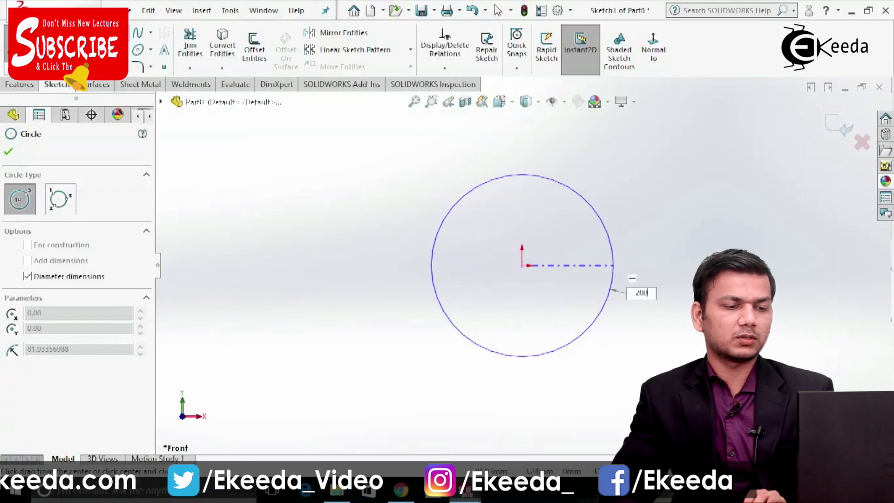
key(Return)
right_click(614, 264)
click(647, 273)
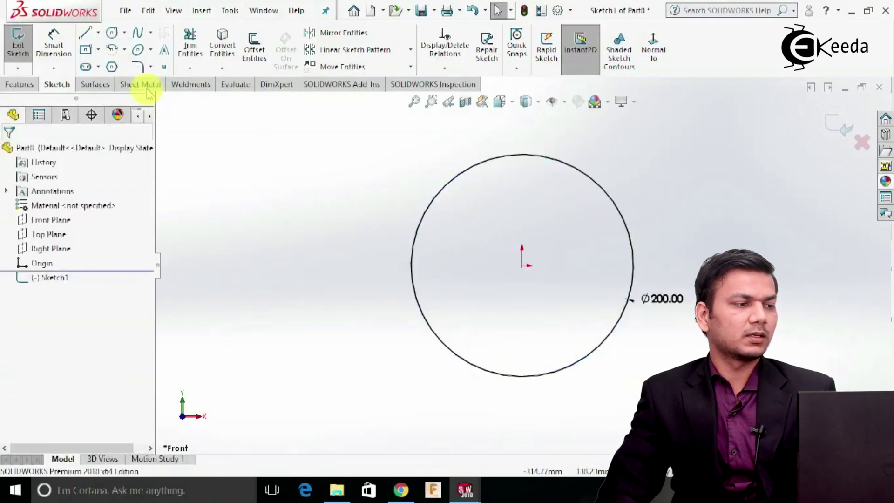
click(98, 32)
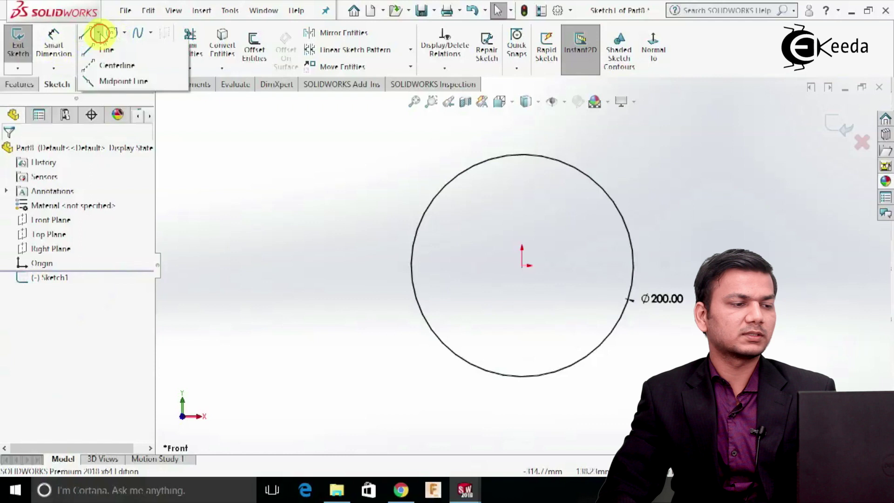
click(115, 64)
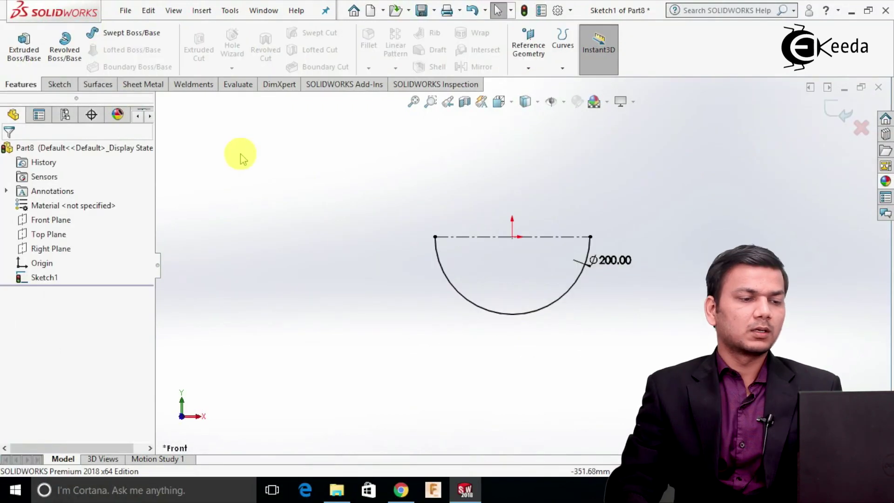
Step: Draw an R11 three-point hook arc at the semicircle's right end
click(61, 85)
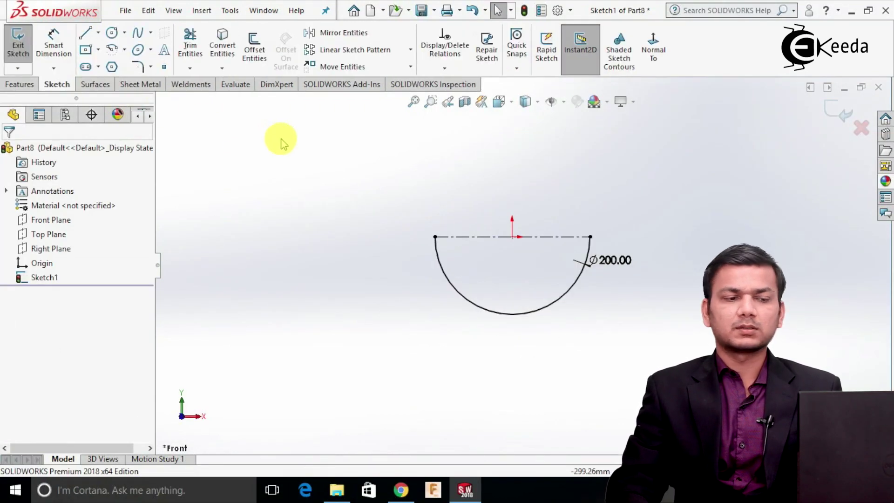
click(124, 50)
click(140, 98)
scroll(606, 240, down, 2)
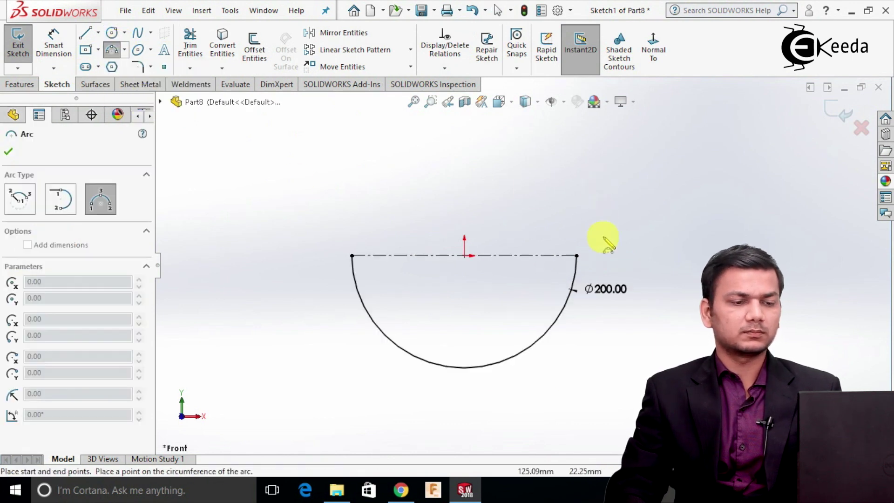
scroll(603, 240, down, 1)
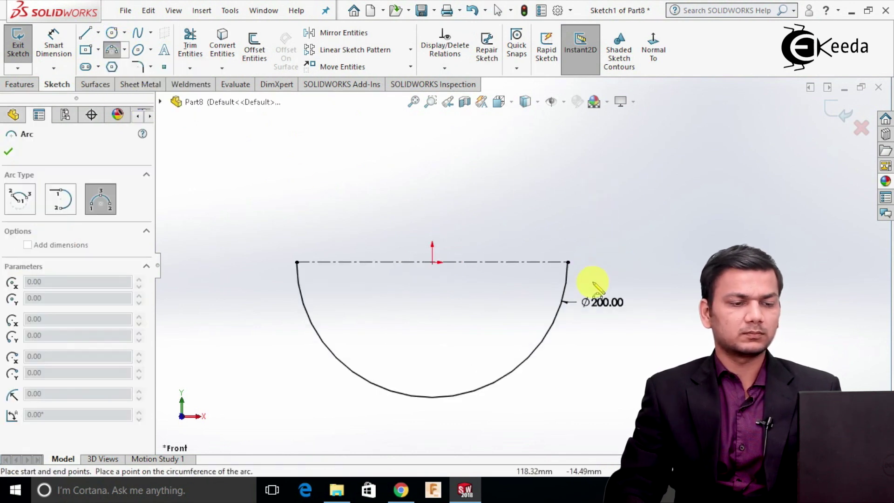
click(615, 262)
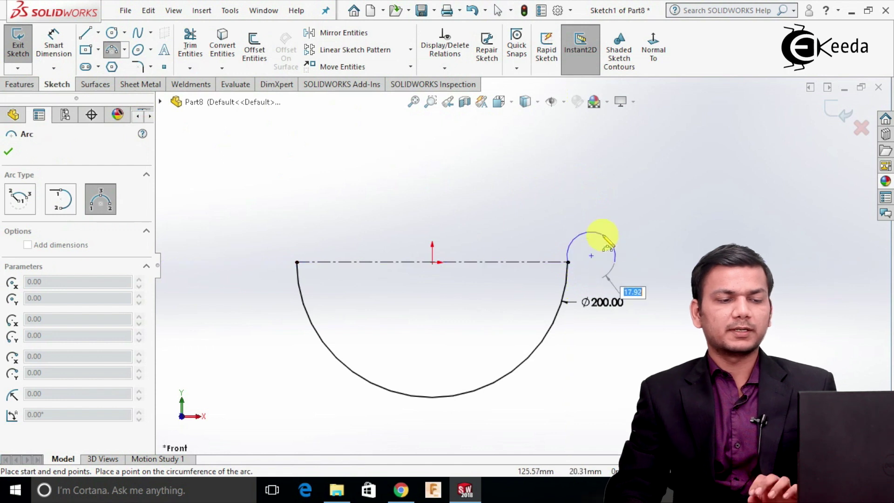
text(11)
key(Return)
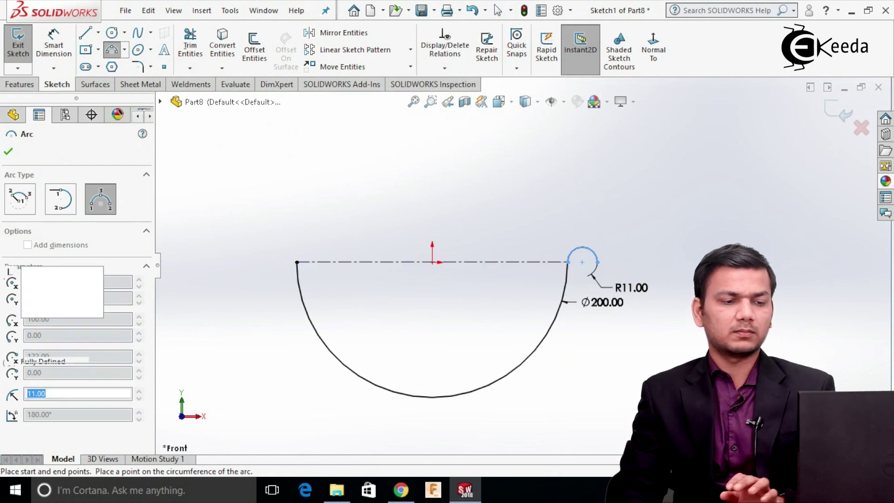
right_click(615, 246)
click(621, 249)
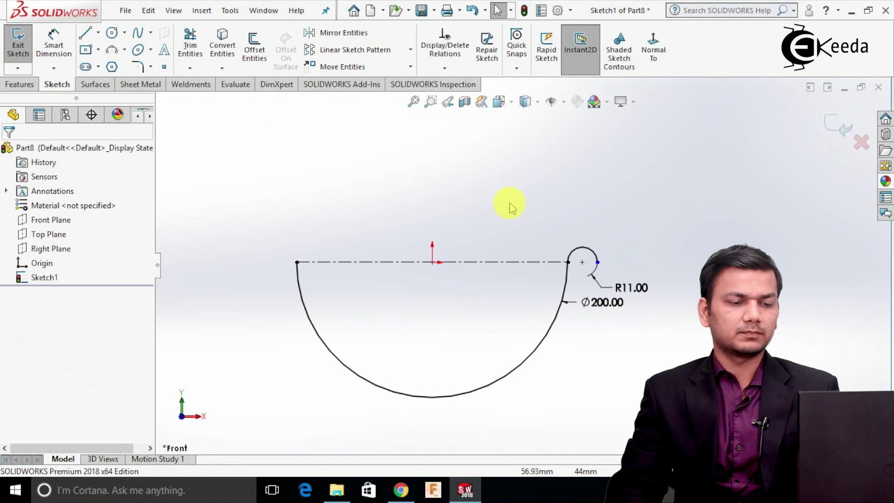
key(f)
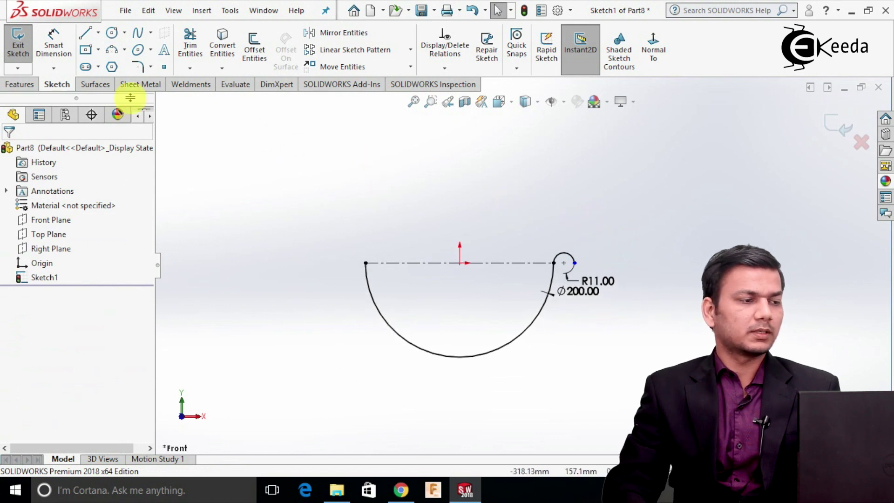
Step: Draw a vertical centreline from the origin down to the semicircle bottom
click(99, 32)
click(114, 66)
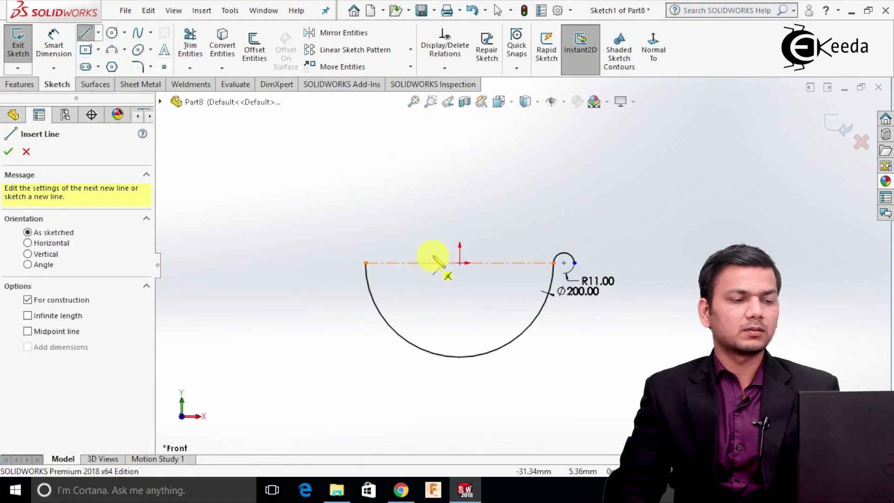
click(460, 263)
click(461, 357)
right_click(462, 358)
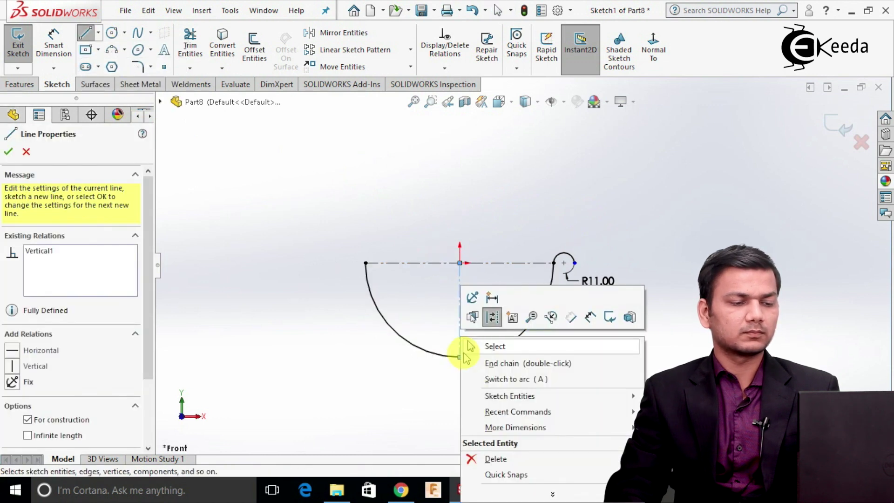
click(495, 346)
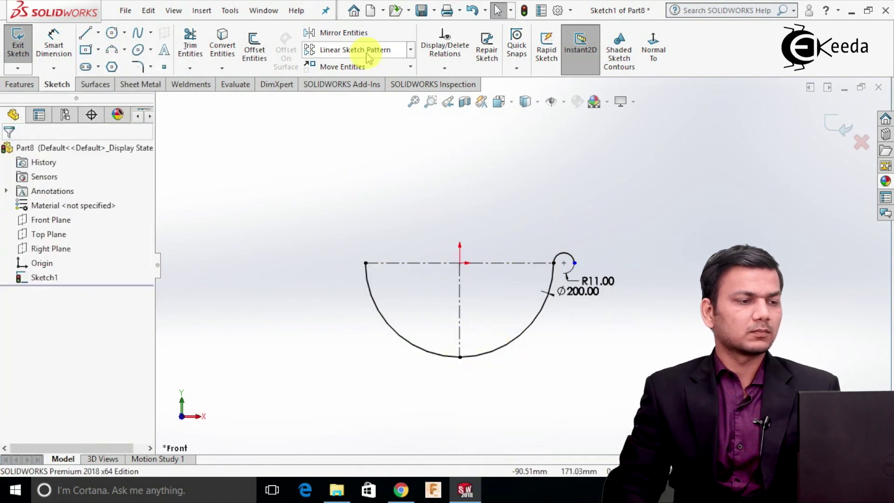
Step: Mirror the R11 hook arc about the vertical centreline to the left end
click(347, 33)
scroll(618, 268, down, 3)
click(518, 251)
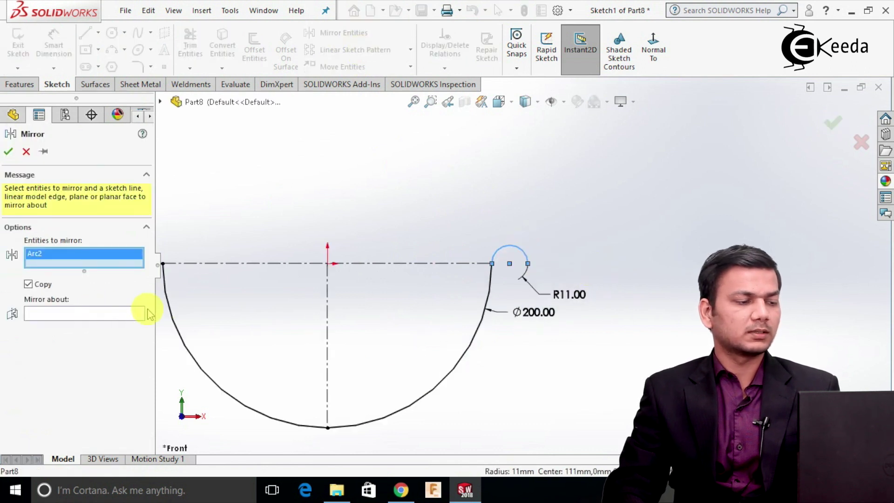
click(120, 315)
click(327, 307)
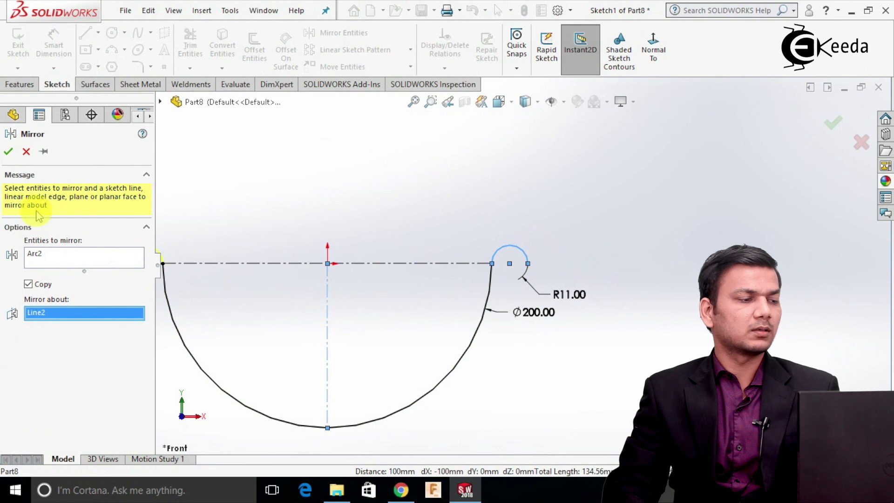
click(10, 152)
key(f)
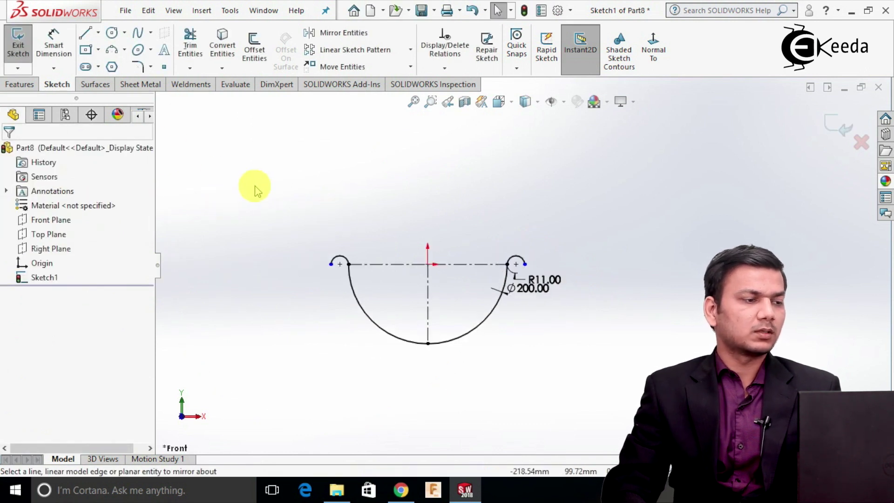
Step: Dimension the right hook's centre 122 mm from the origin
click(53, 41)
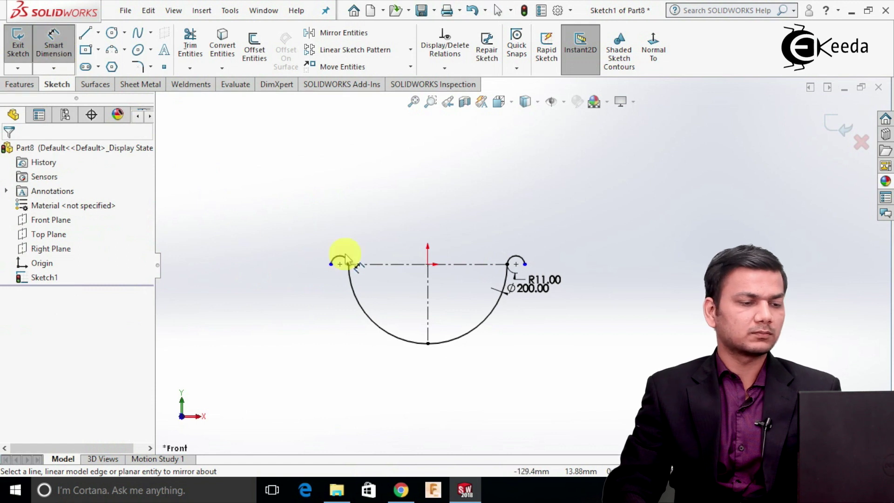
click(427, 266)
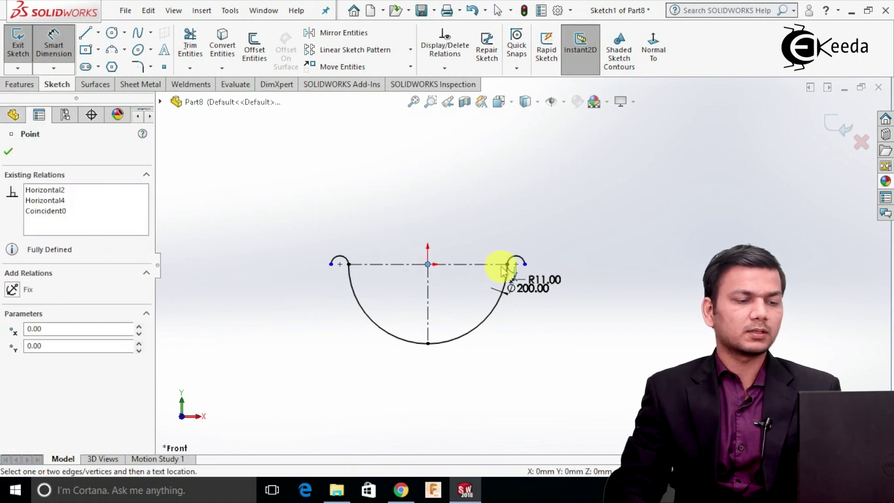
click(524, 264)
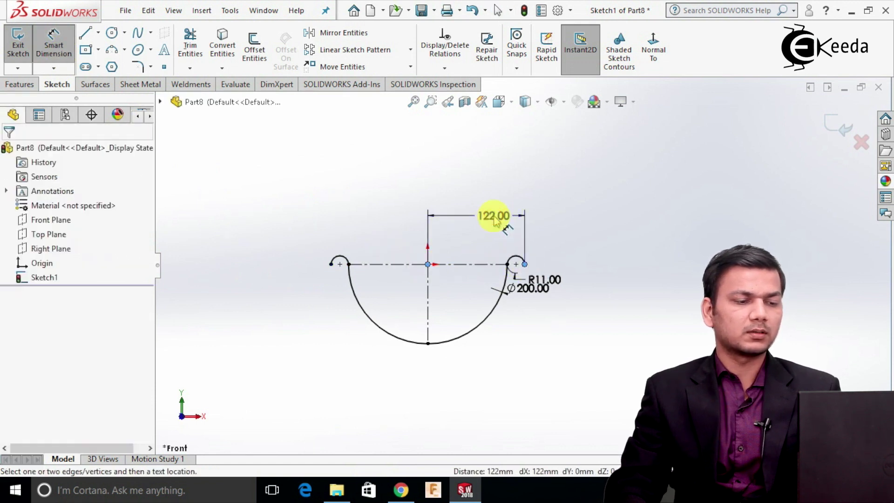
click(495, 216)
click(436, 213)
click(353, 201)
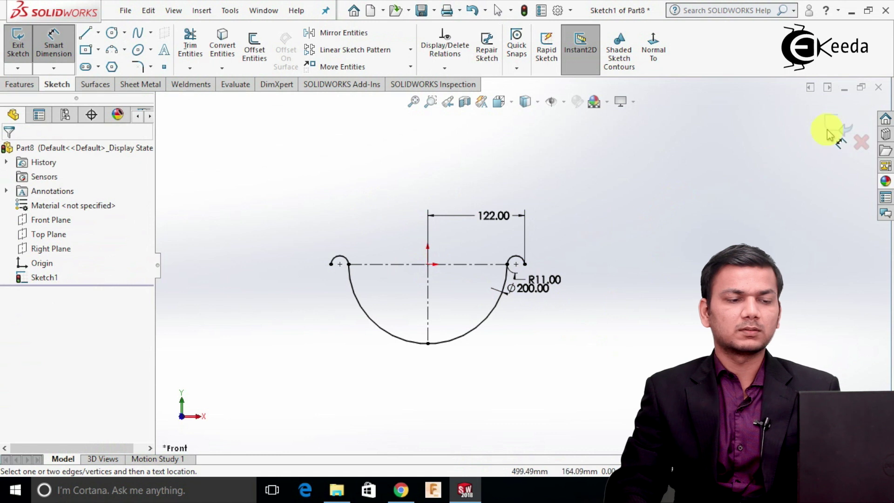
Step: Start a new sketch on the Right Plane
scroll(577, 203, up, 3)
scroll(436, 252, up, 2)
mouse_move(479, 300)
middle_down()
mouse_move(515, 305)
mouse_move(487, 298)
middle_up()
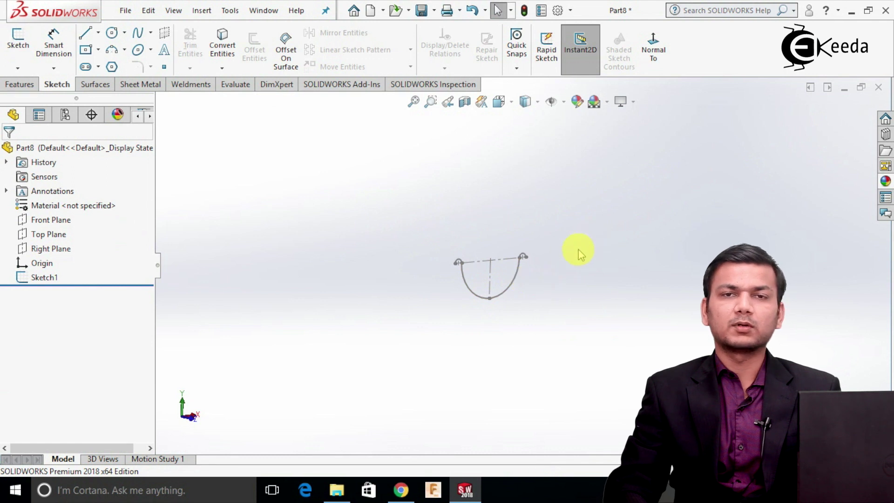
right_click(59, 248)
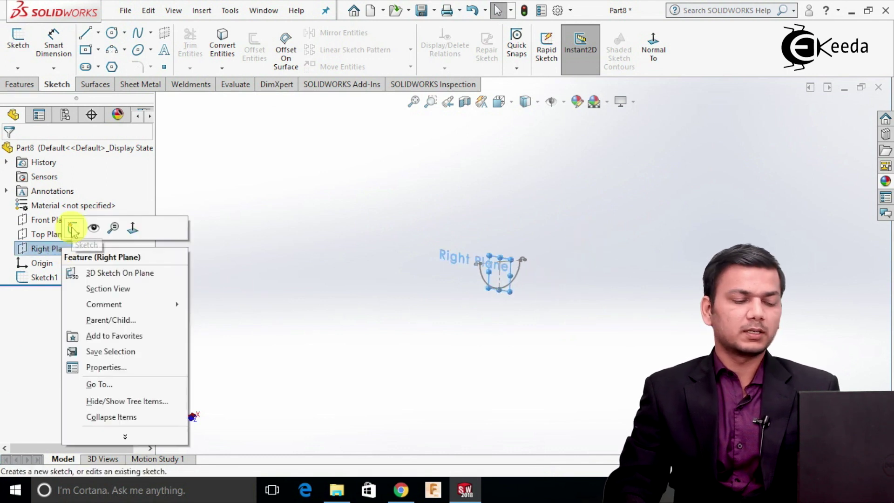
click(72, 228)
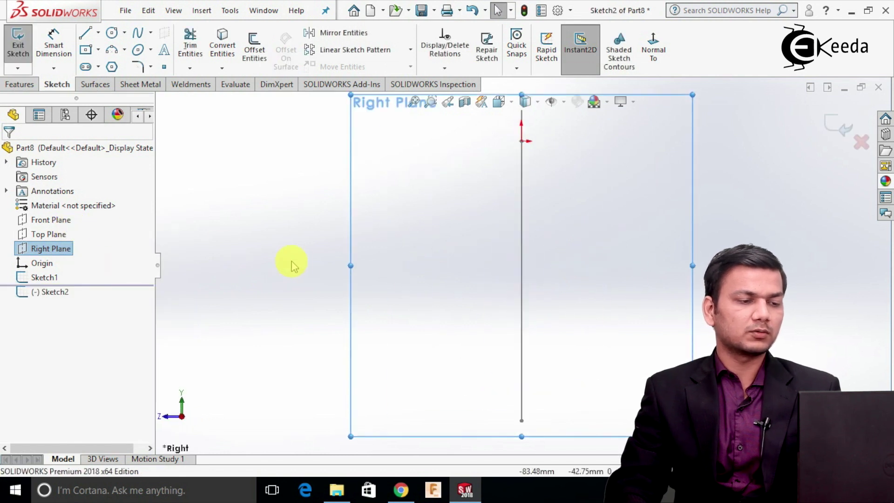
Step: Draw a 200 mm horizontal line from the origin and begin a new segment at its end
click(87, 36)
click(522, 224)
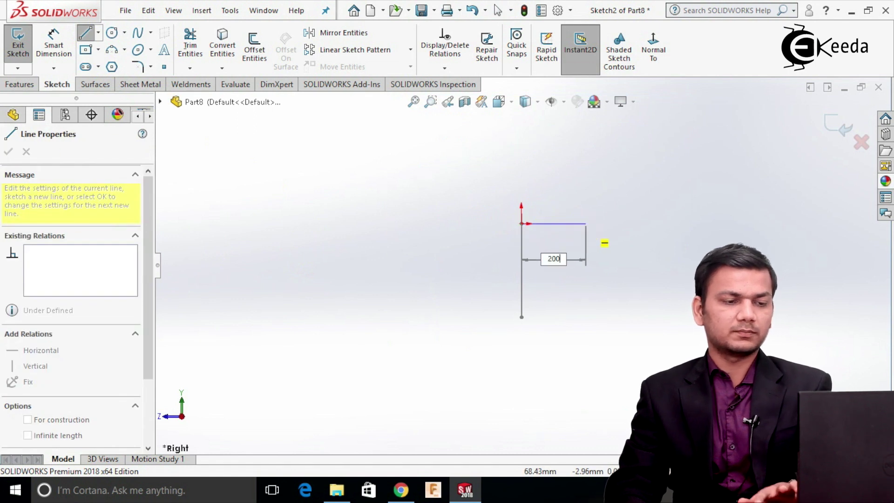
key(Return)
right_click(588, 229)
click(619, 236)
scroll(652, 270, down, 2)
scroll(684, 276, up, 3)
click(84, 36)
scroll(578, 289, down, 3)
click(521, 189)
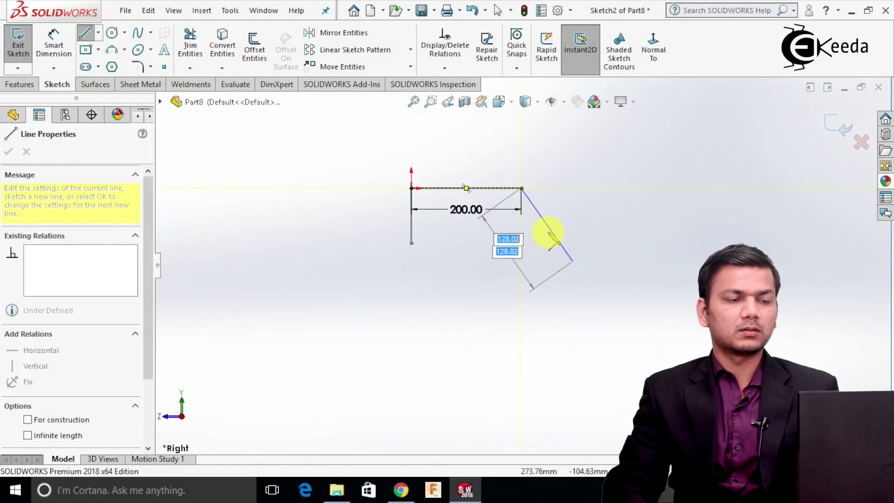
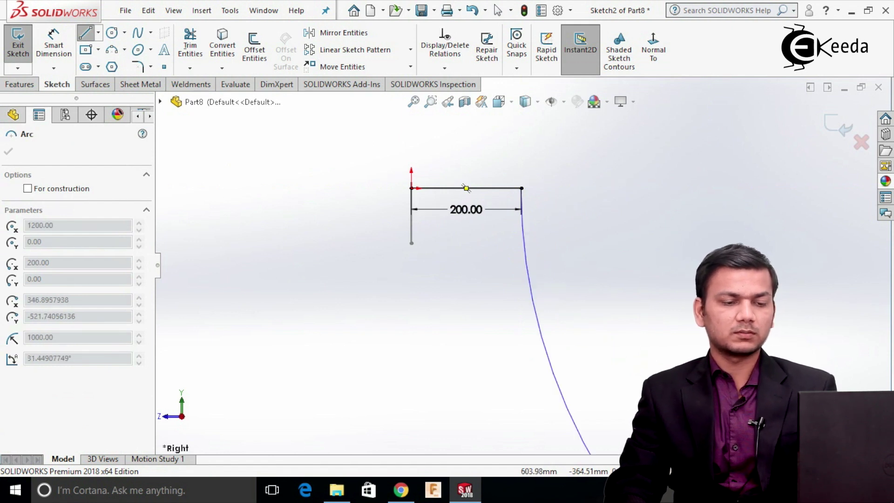
Step: Draw the arc curving down from the 200 mm line's end to the slide bottom
right_click(745, 390)
click(752, 376)
scroll(751, 375, up, 2)
scroll(752, 375, up, 2)
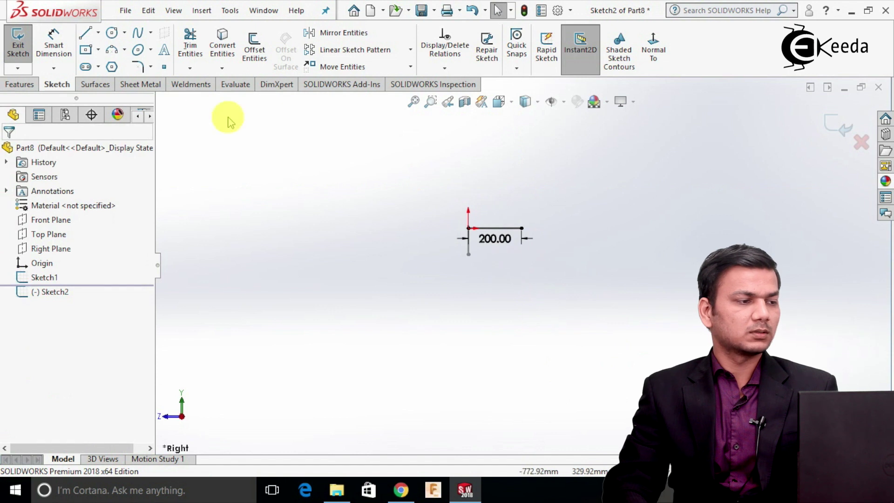
click(82, 33)
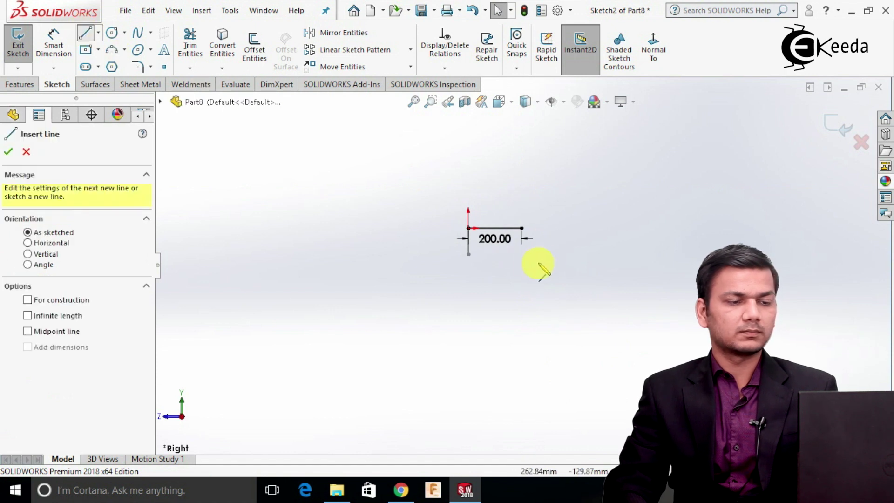
click(522, 229)
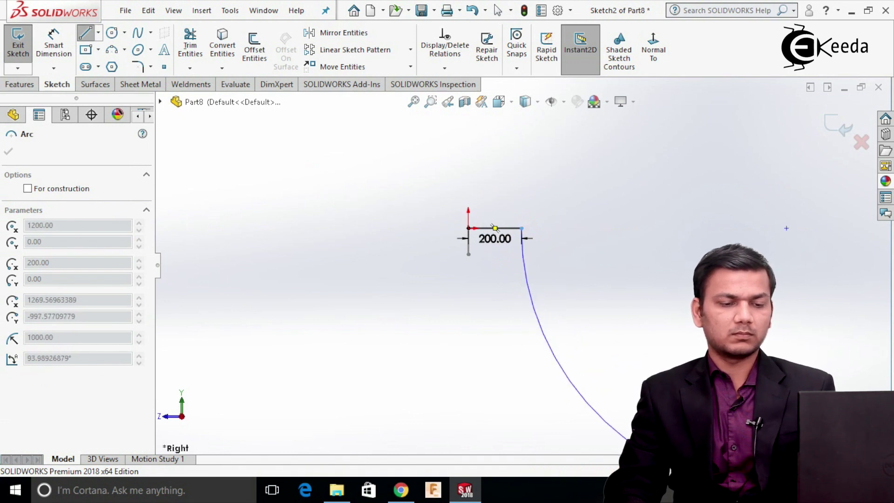
click(798, 391)
right_click(798, 392)
click(784, 336)
scroll(770, 360, up, 2)
scroll(770, 363, up, 5)
scroll(594, 317, down, 4)
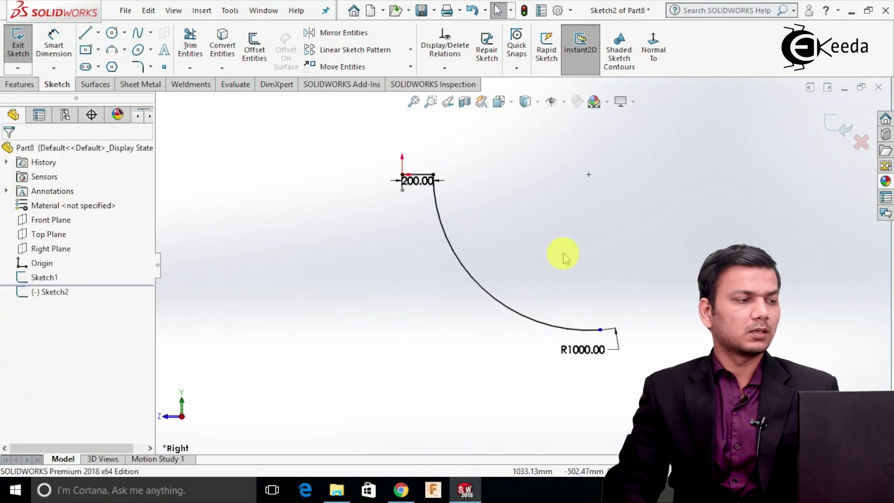
Step: Draw a short run-out line from the arc's lower end toward the right
click(85, 33)
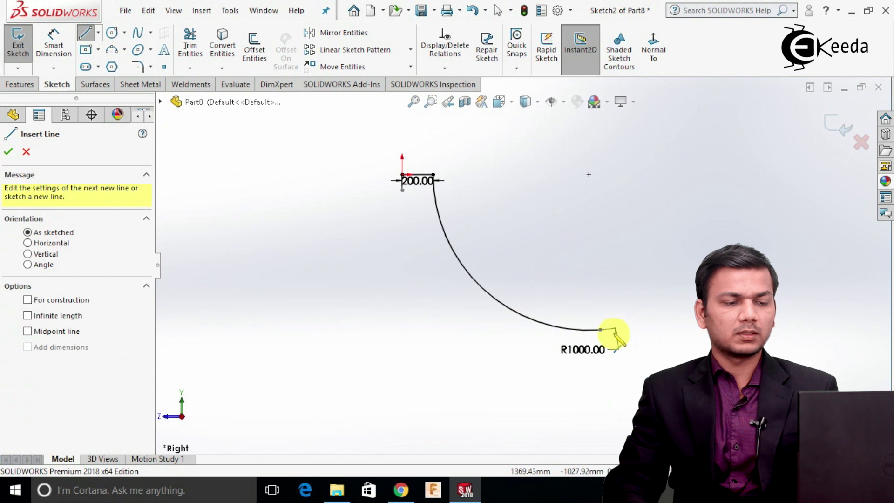
click(600, 330)
click(672, 330)
right_click(672, 331)
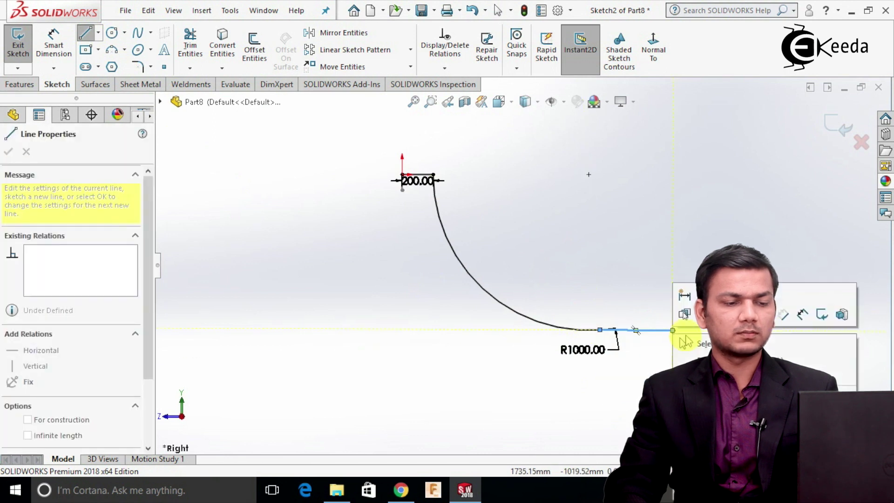
key(Escape)
key(Escape)
Step: Give the run-out line a Horizontal relation
scroll(638, 322, down, 2)
click(628, 352)
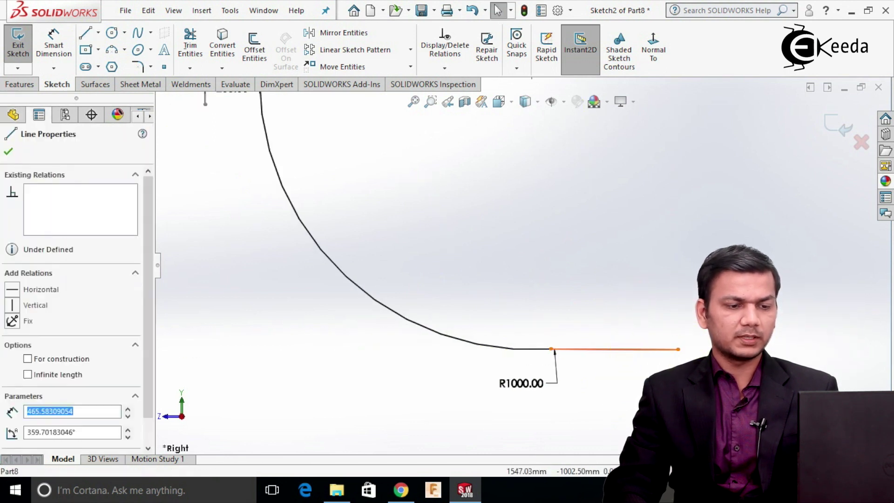
click(659, 300)
click(589, 283)
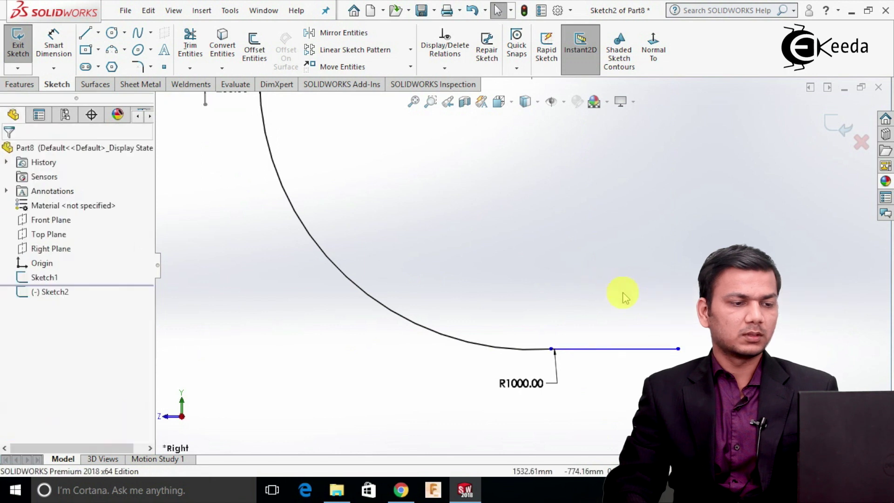
Step: Add a Tangent relation between the arc and the run-out line
click(445, 68)
click(459, 98)
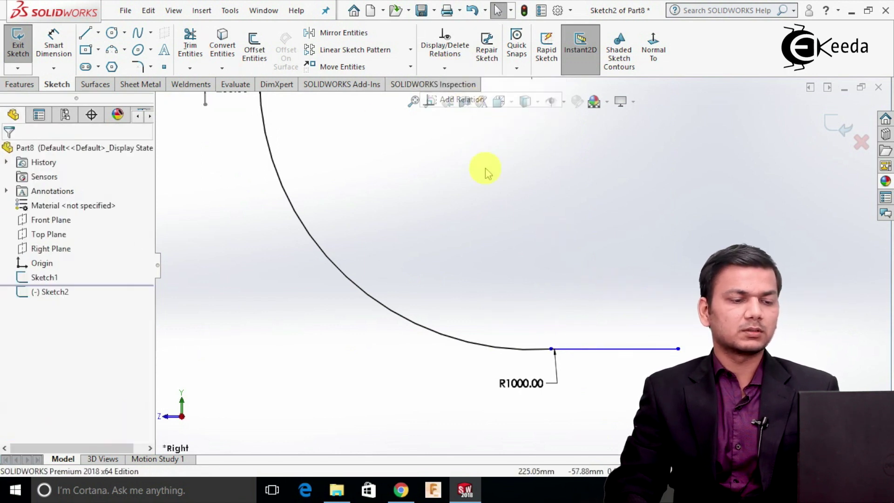
click(523, 349)
click(600, 350)
click(37, 363)
click(8, 151)
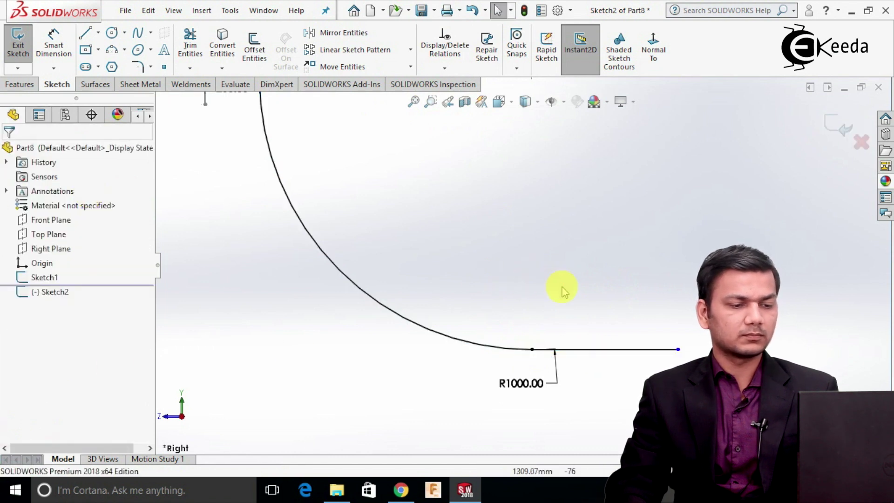
Step: Check the 200.00 top dimension without changing it
scroll(559, 336, down, 4)
scroll(536, 314, up, 3)
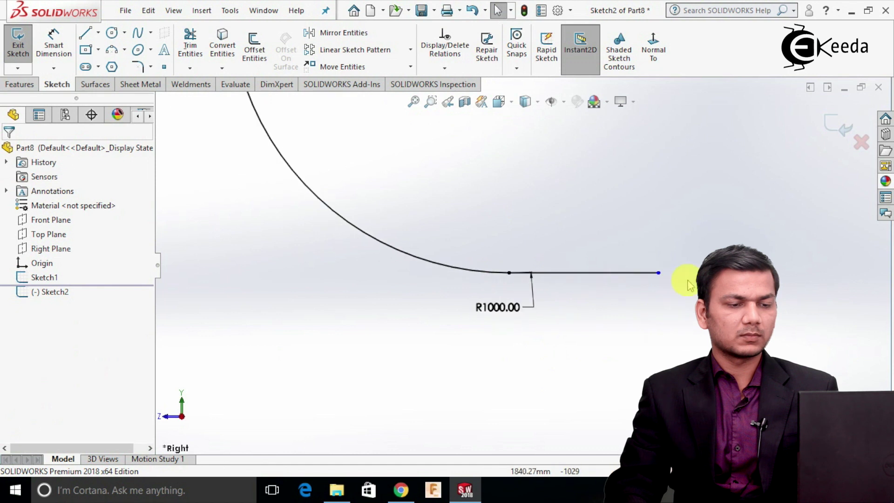
scroll(664, 289, up, 4)
scroll(510, 239, down, 2)
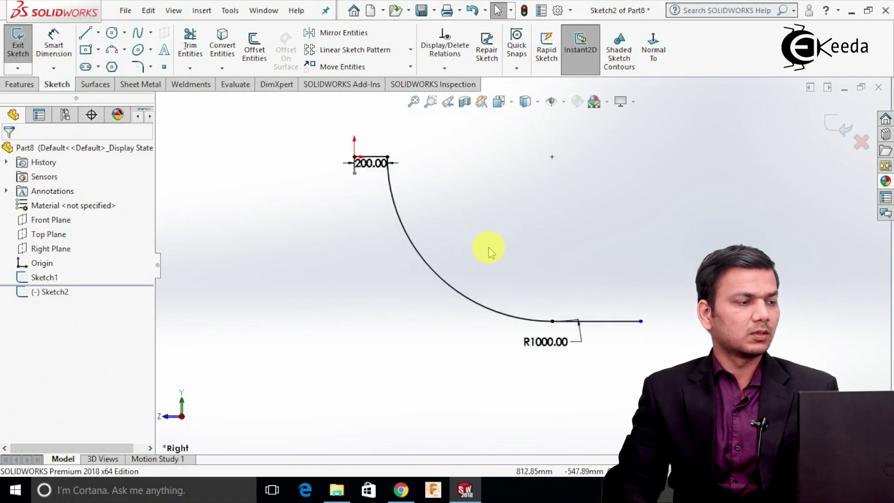
click(54, 47)
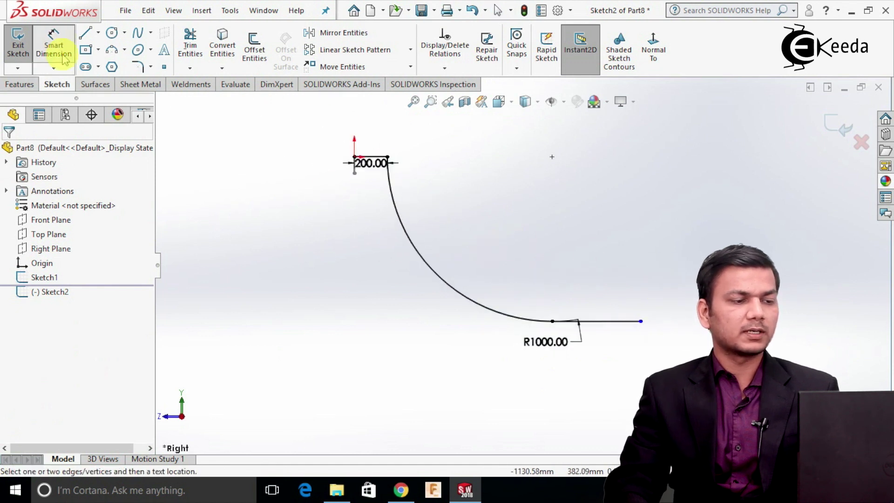
click(355, 157)
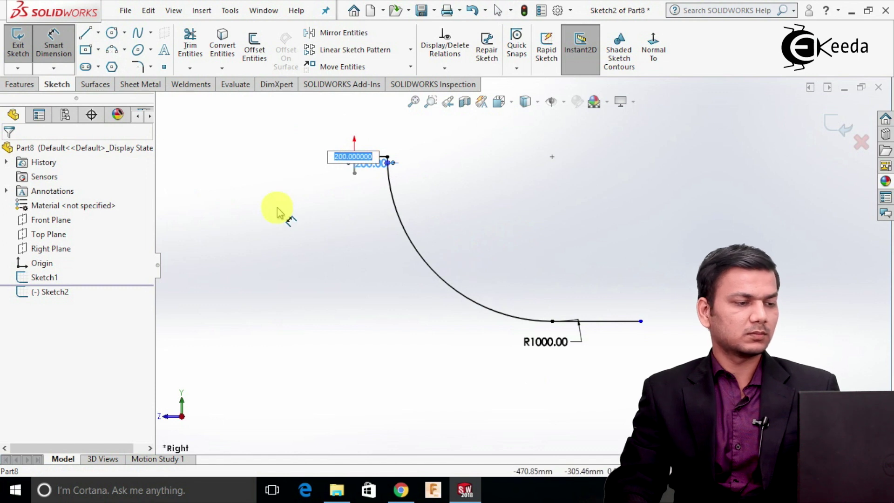
key(Escape)
Step: Try a vertical origin-to-run-out dimension, discarding the over-defining 1000.00 value
click(55, 37)
scroll(353, 144, down, 6)
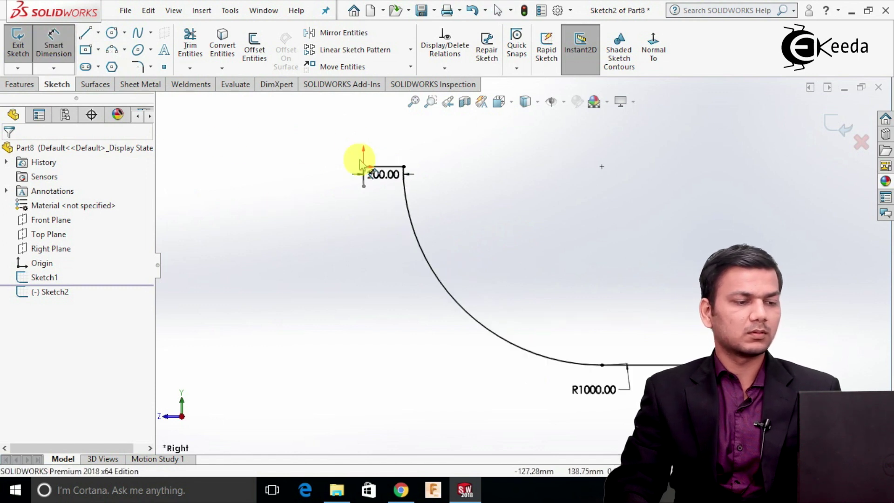
click(441, 228)
scroll(489, 325, up, 5)
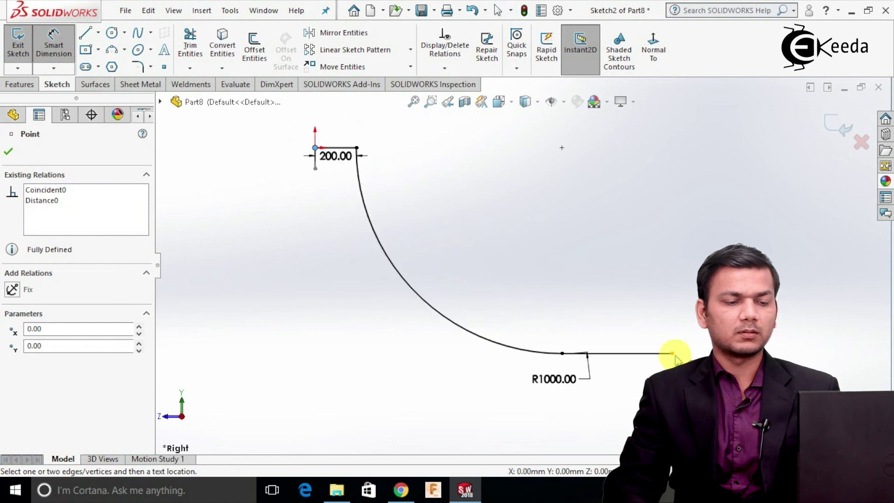
click(673, 354)
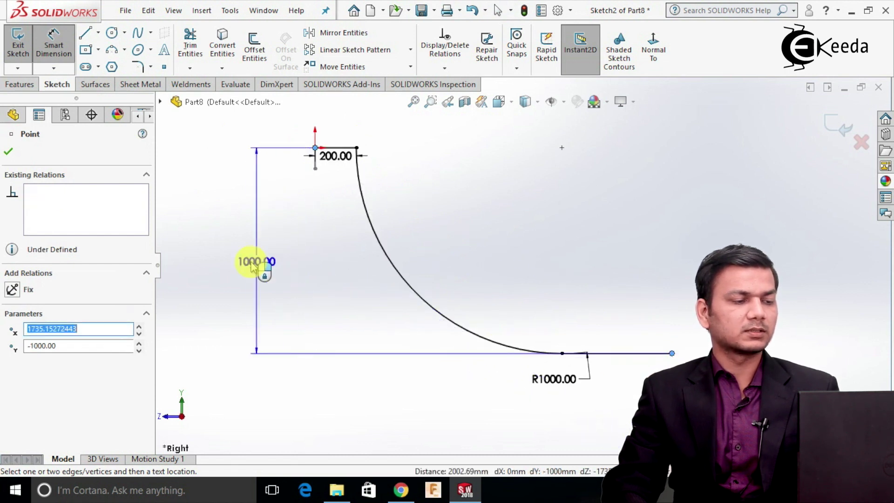
click(251, 267)
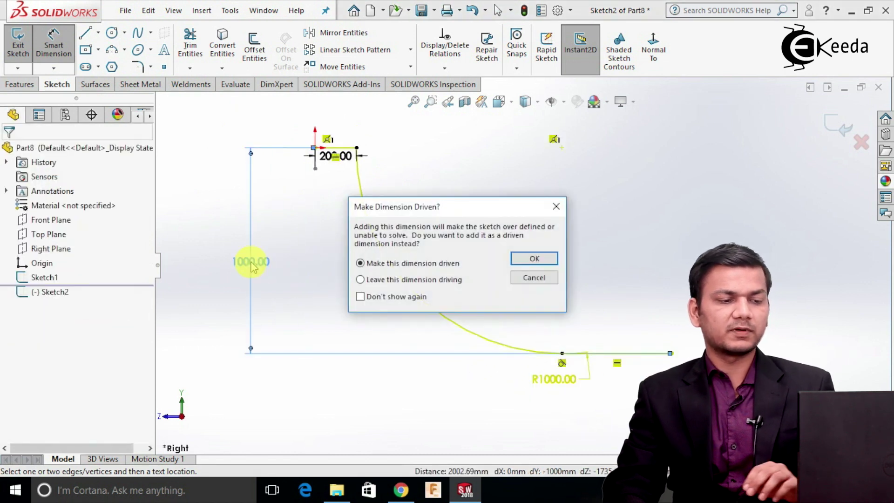
click(535, 279)
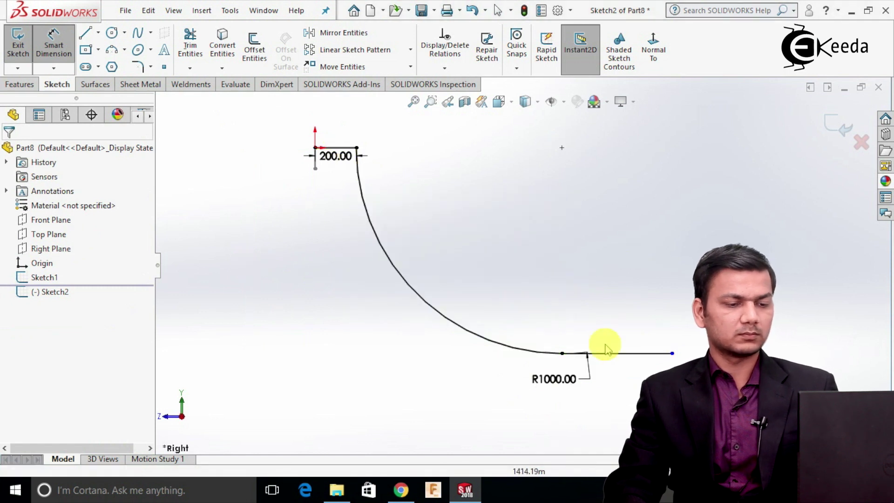
key(Escape)
Step: Delete the R1000.00 radius dimension from the arc
mouse_move(625, 393)
ctrl+middle_down()
mouse_move(593, 336)
mouse_move(518, 316)
ctrl+middle_up()
scroll(518, 317, down, 3)
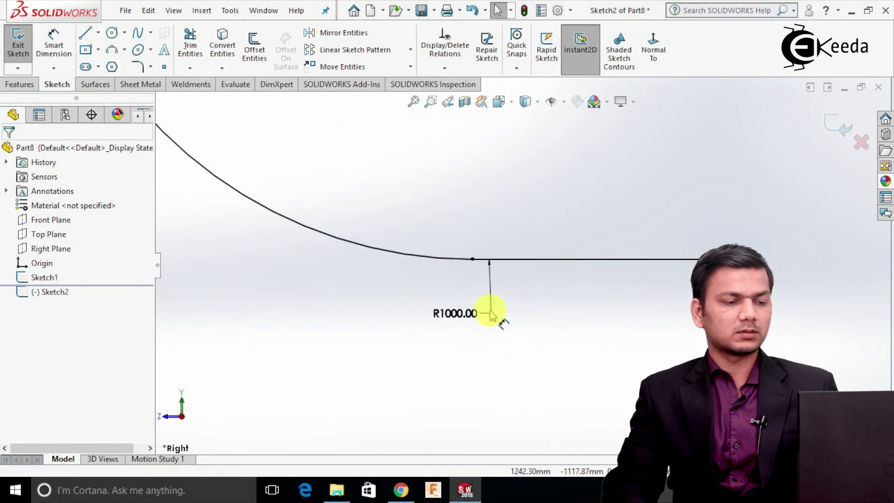
click(485, 317)
key(Delete)
scroll(507, 340, up, 3)
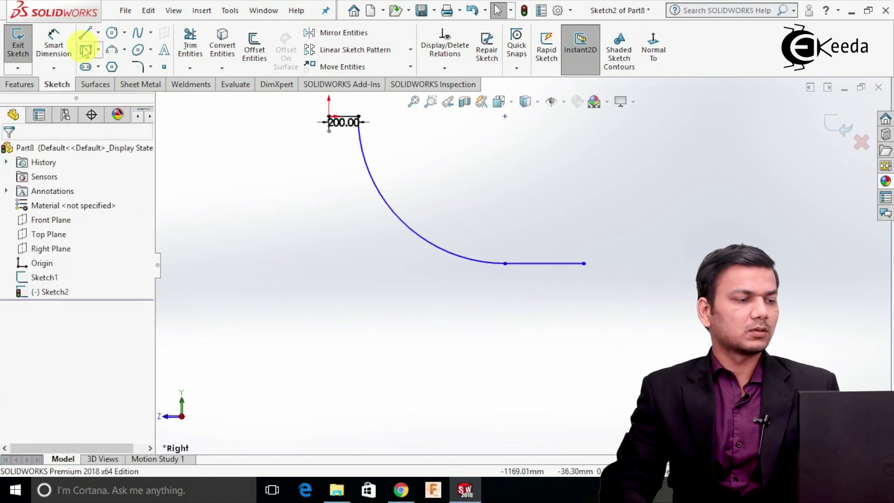
Step: Keep the 200.00 top dimension and add a 650 vertical slide-height dimension
click(54, 45)
scroll(373, 140, down, 1)
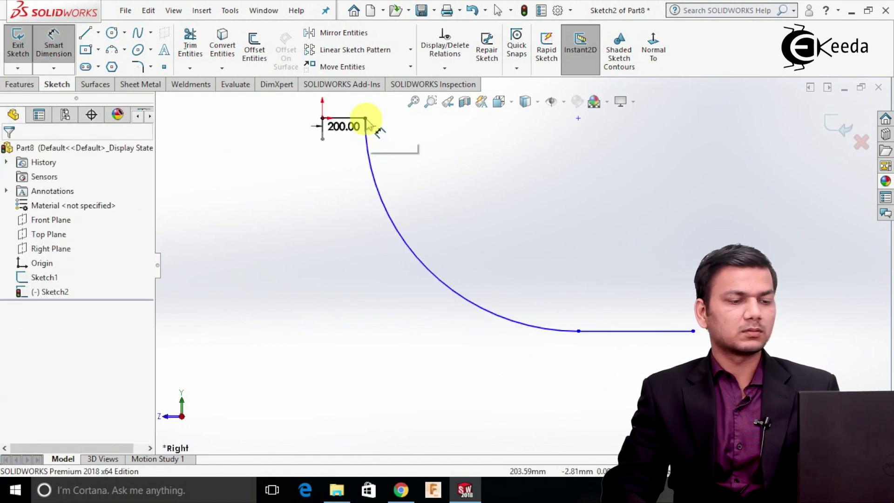
double_click(354, 126)
key(Return)
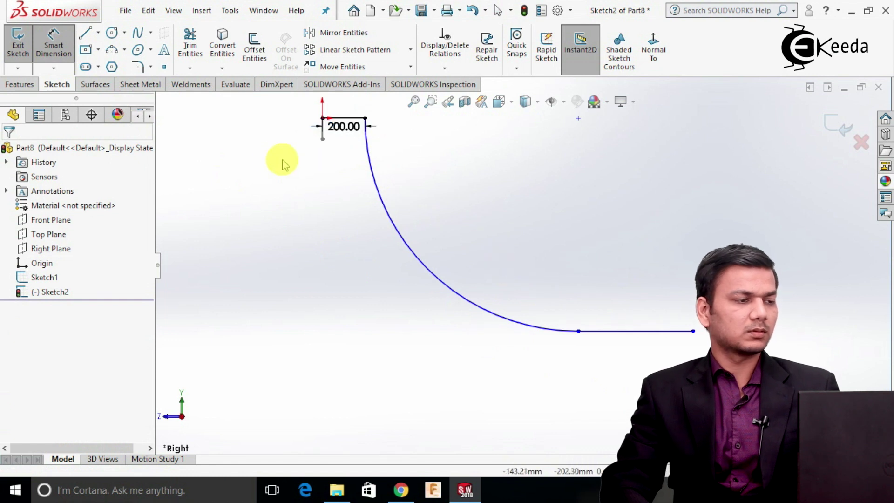
scroll(333, 140, down, 1)
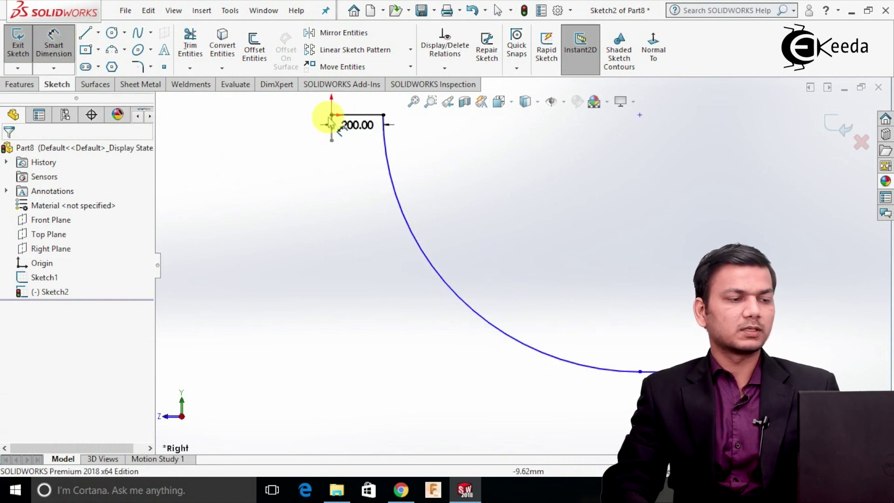
click(331, 116)
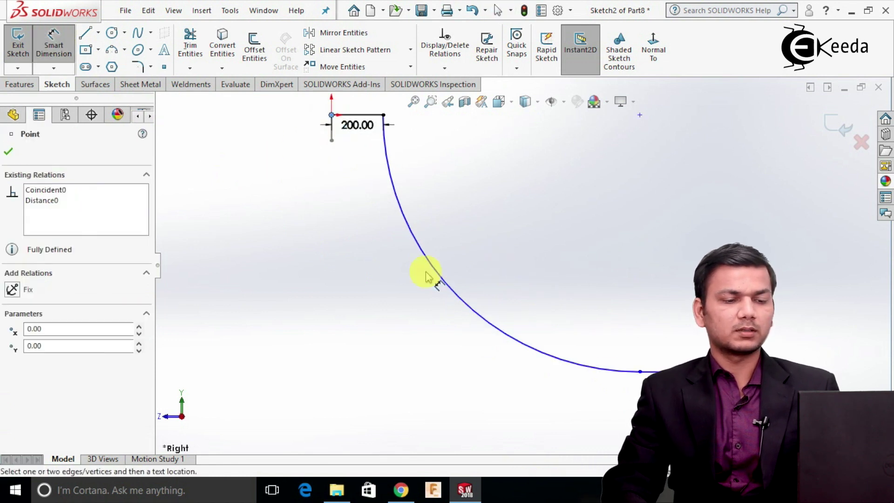
click(640, 371)
click(291, 272)
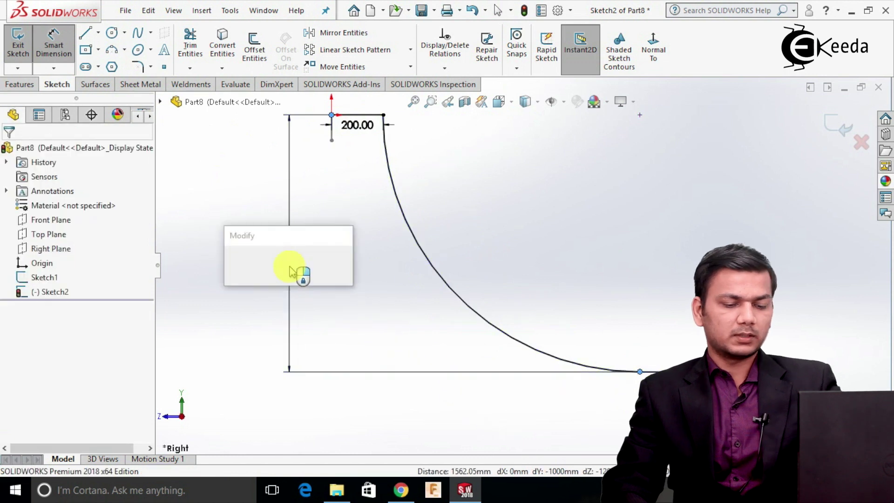
text(650)
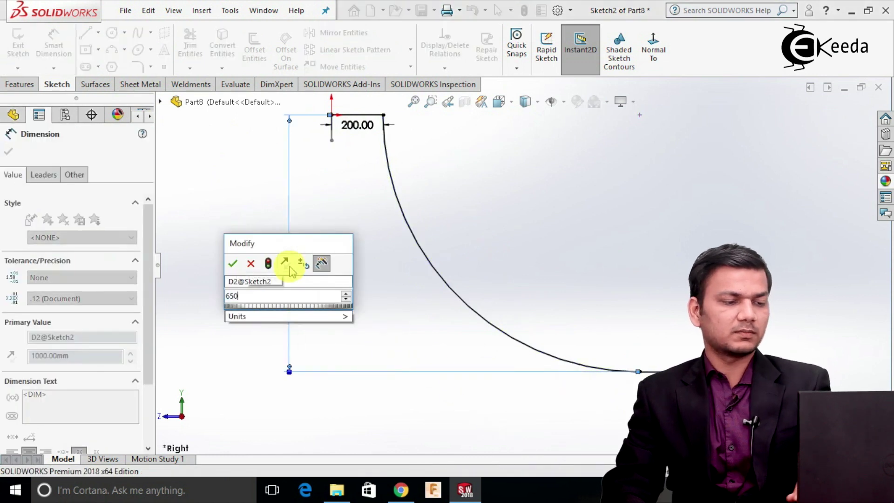
key(Return)
key(Escape)
Step: Shorten the run-out line by dragging its endpoint toward the arc
scroll(524, 263, up, 1)
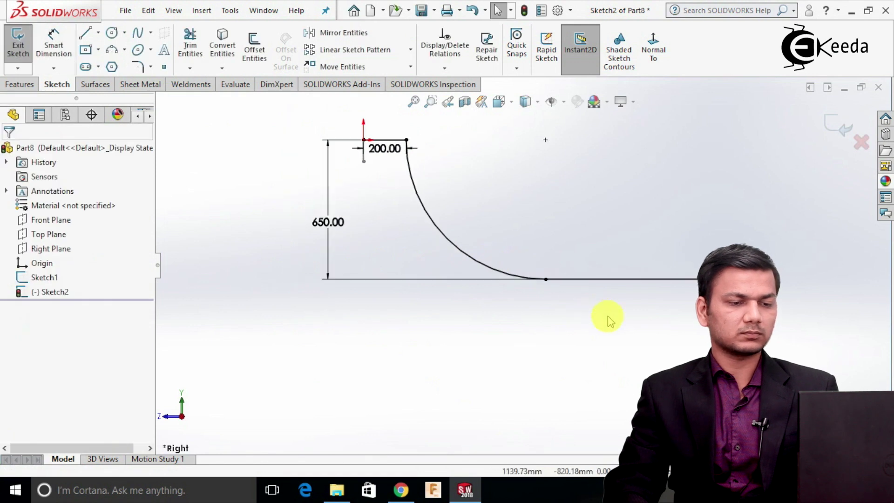
scroll(608, 318, up, 1)
drag(694, 278, 565, 288)
click(579, 306)
Step: Discard an over-defining radius dimension and delete the 650.00 height dimension
click(54, 45)
click(452, 240)
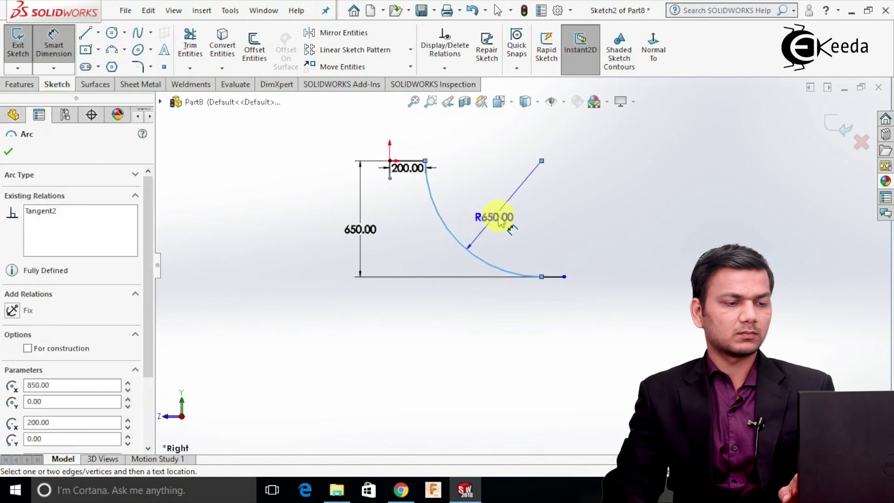
click(498, 217)
click(526, 277)
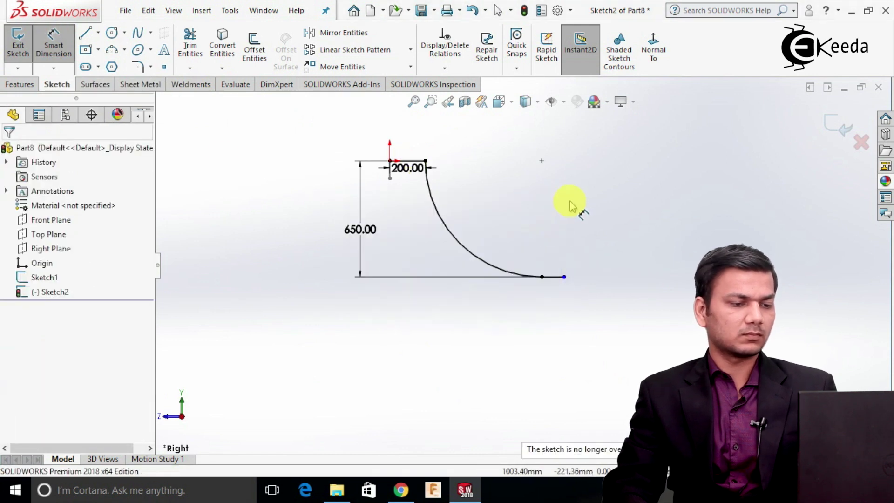
key(Escape)
scroll(387, 240, down, 2)
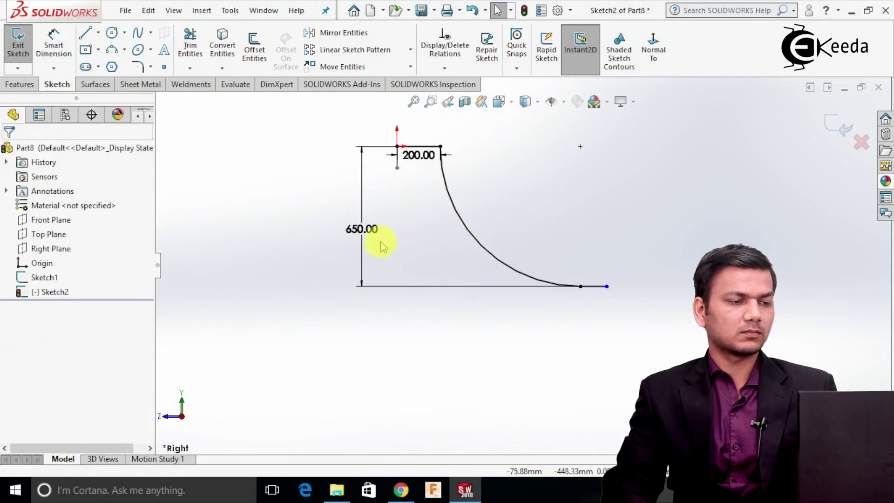
click(362, 179)
key(Delete)
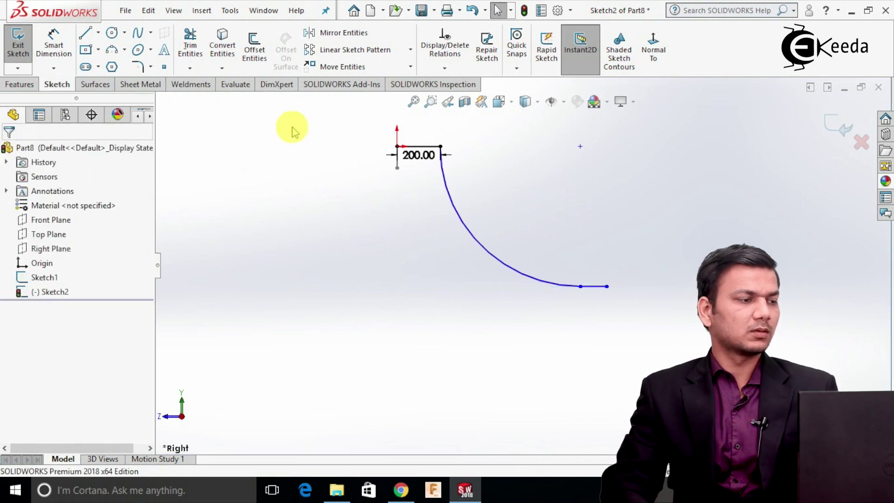
Step: Dimension the arc's radius as 1000 mm
click(54, 43)
click(464, 233)
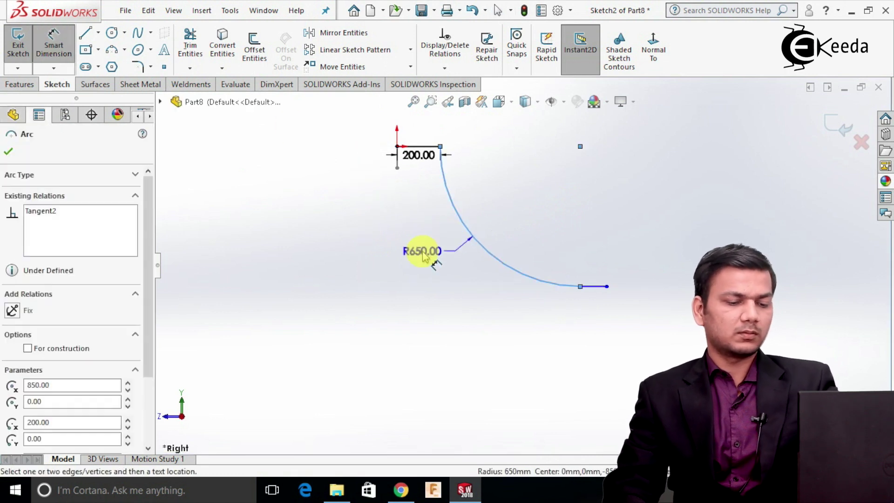
click(422, 251)
text(1000)
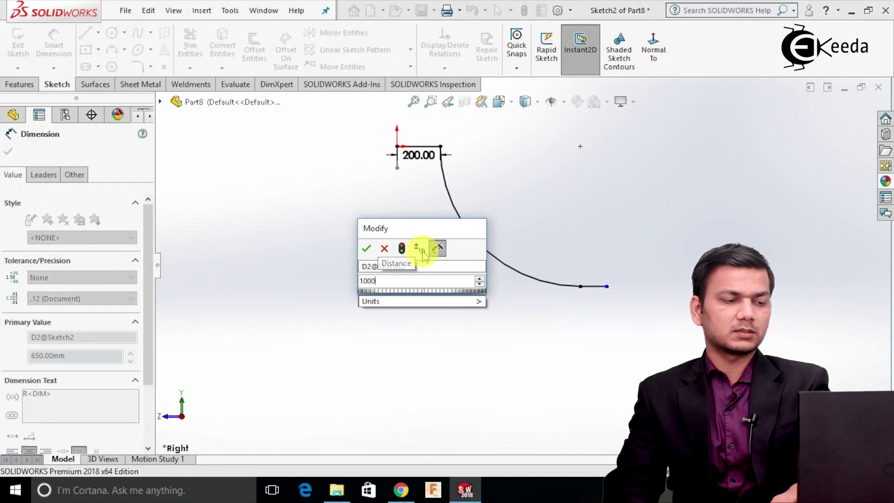
key(Return)
key(Escape)
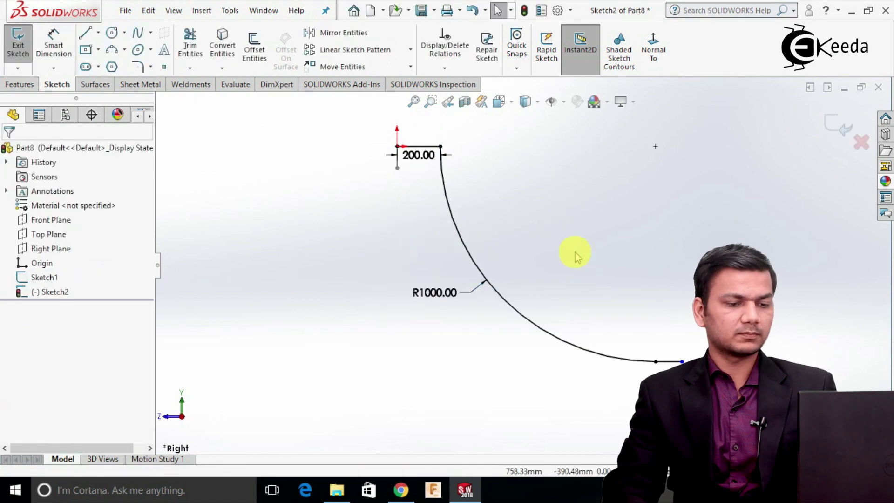
Step: Check the 200.00 value and discard an over-defining height dimension between the arc endpoints
scroll(667, 349, down, 2)
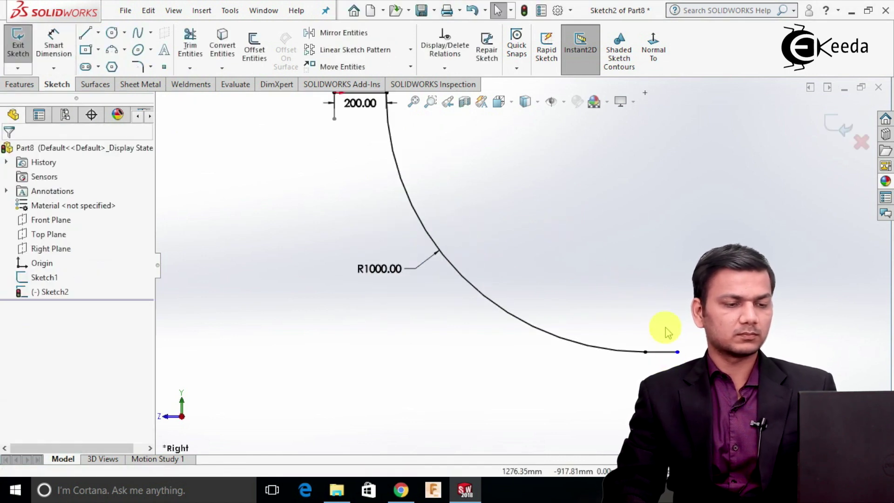
scroll(524, 266, up, 2)
click(54, 46)
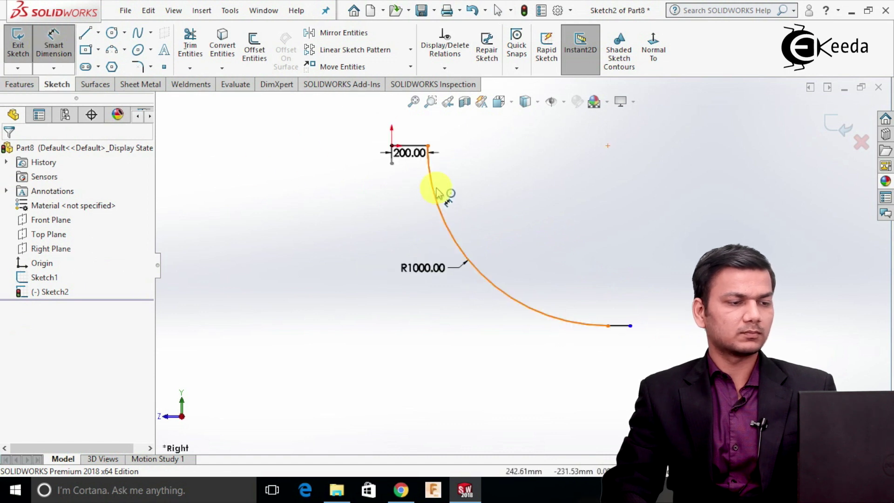
click(393, 146)
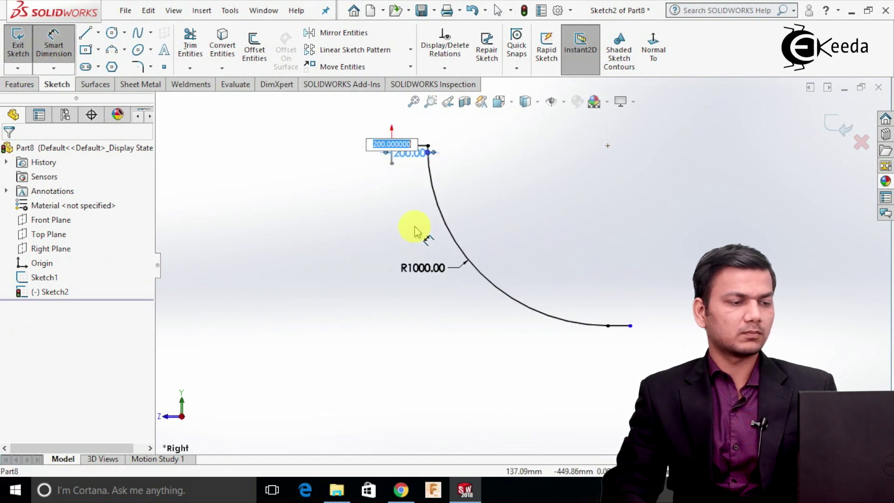
key(Escape)
key(Escape)
click(58, 44)
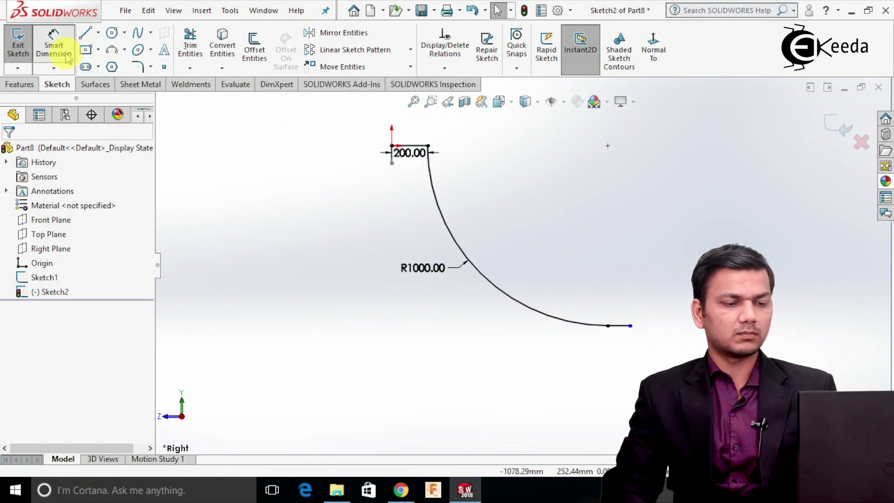
click(631, 326)
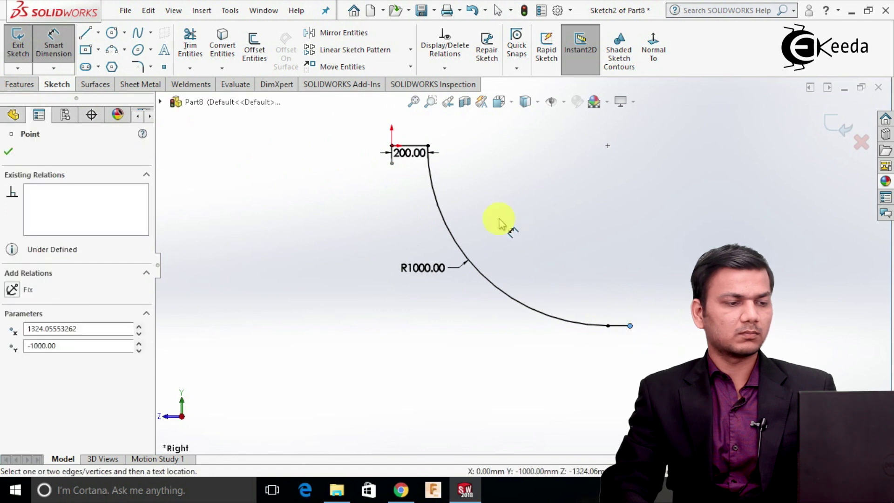
click(431, 148)
click(678, 221)
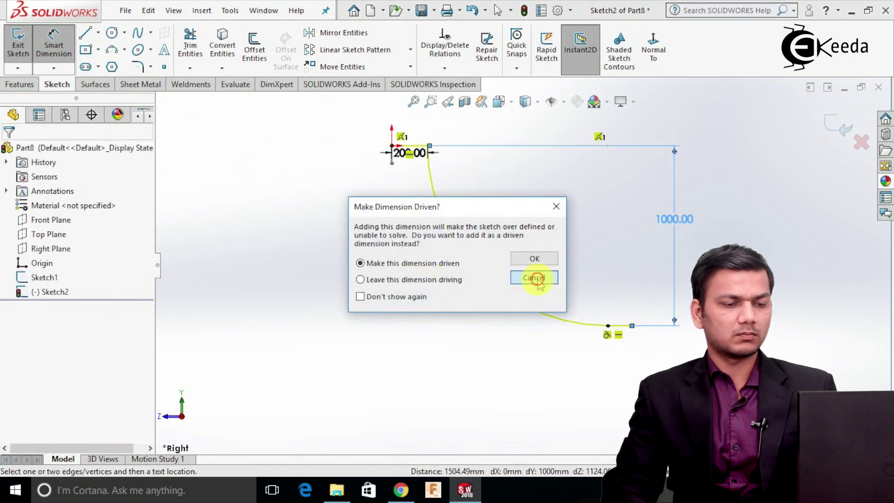
click(536, 279)
key(Escape)
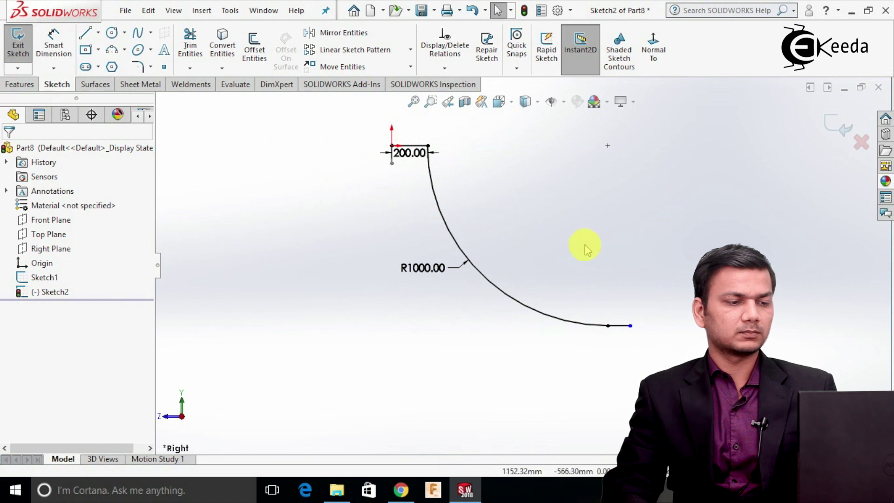
scroll(525, 256, up, 2)
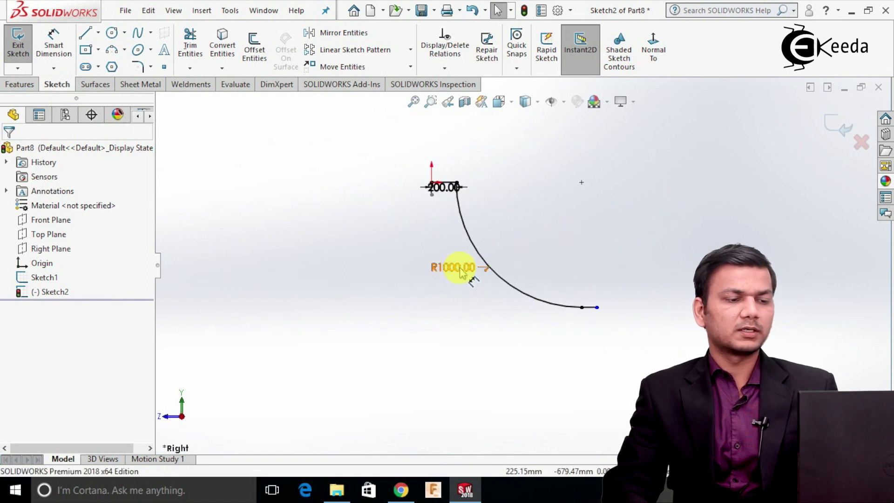
scroll(450, 268, down, 1)
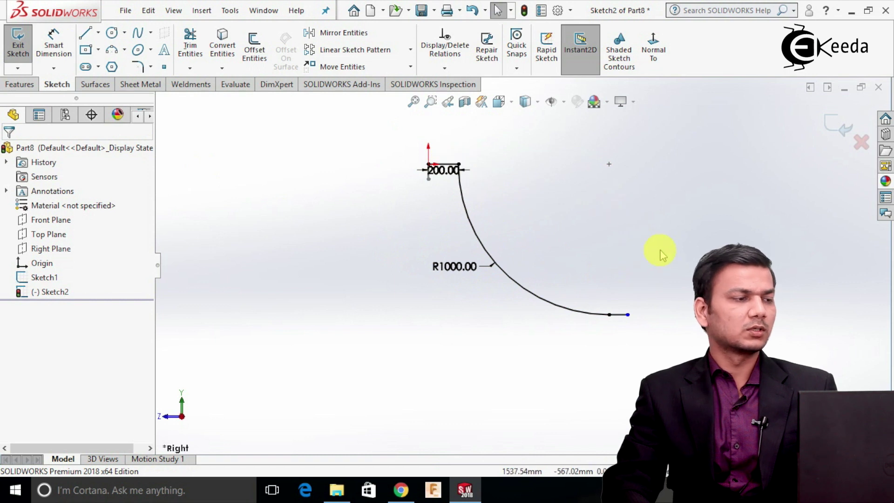
Step: Dimension the short straight end line as 120 mm long
click(54, 42)
scroll(622, 320, down, 2)
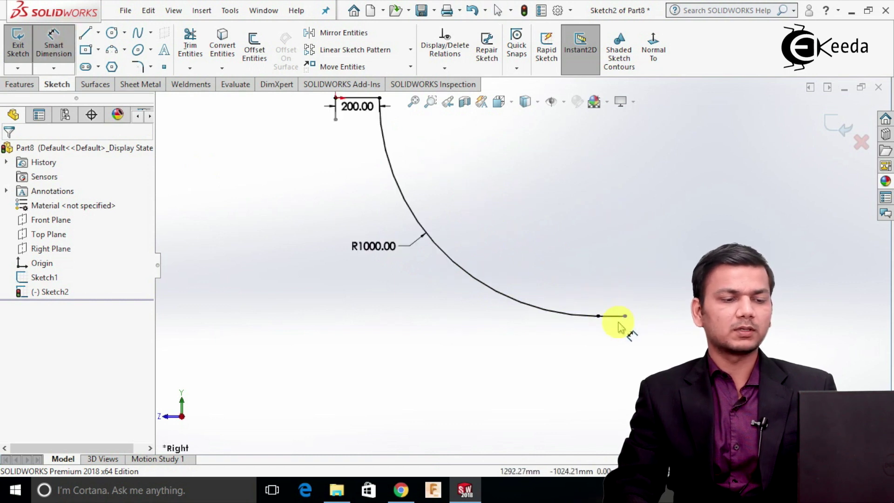
click(616, 317)
click(615, 342)
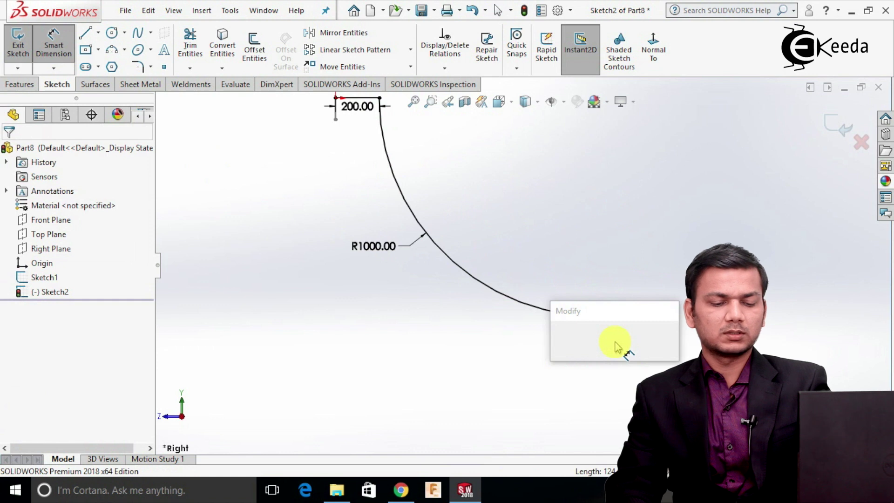
text(120)
key(Return)
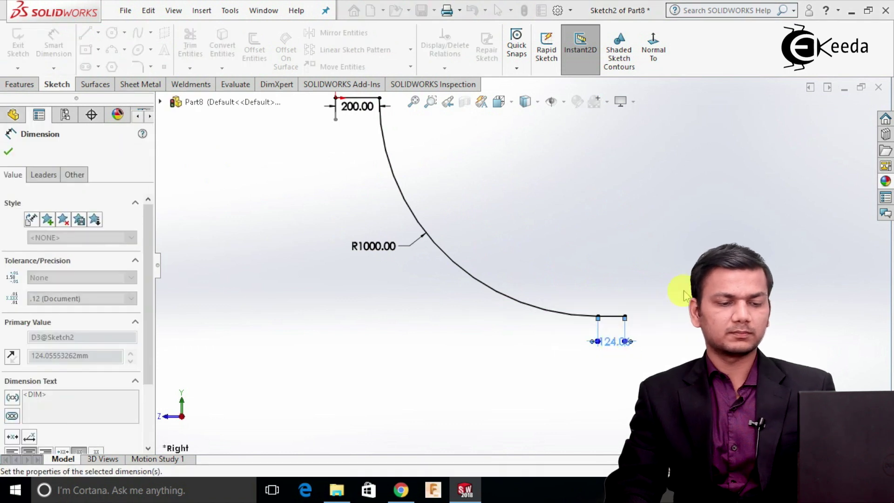
scroll(694, 290, up, 1)
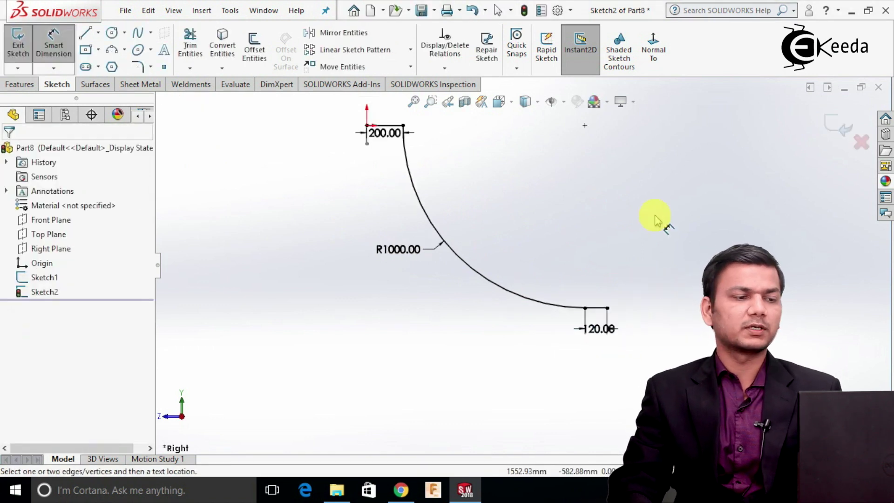
Step: Exit the sketch and create Surface-Sweep1 with Sketch1 as profile and Sketch2 as path
click(818, 131)
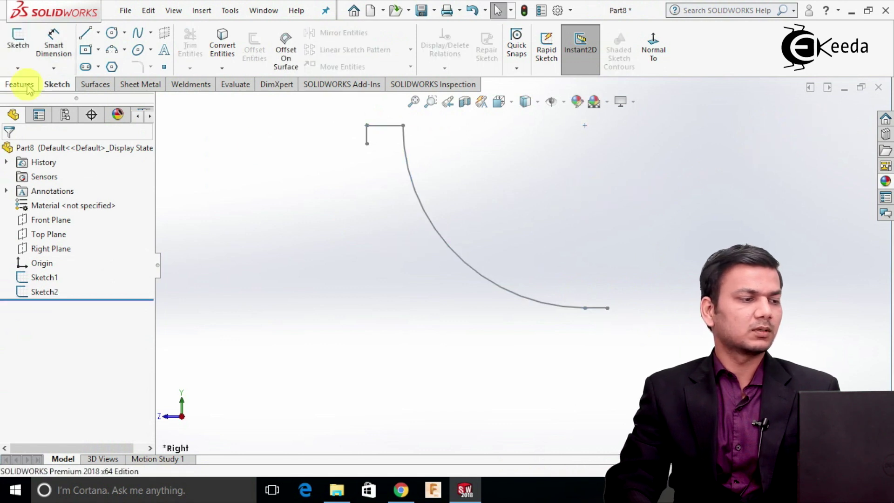
click(95, 87)
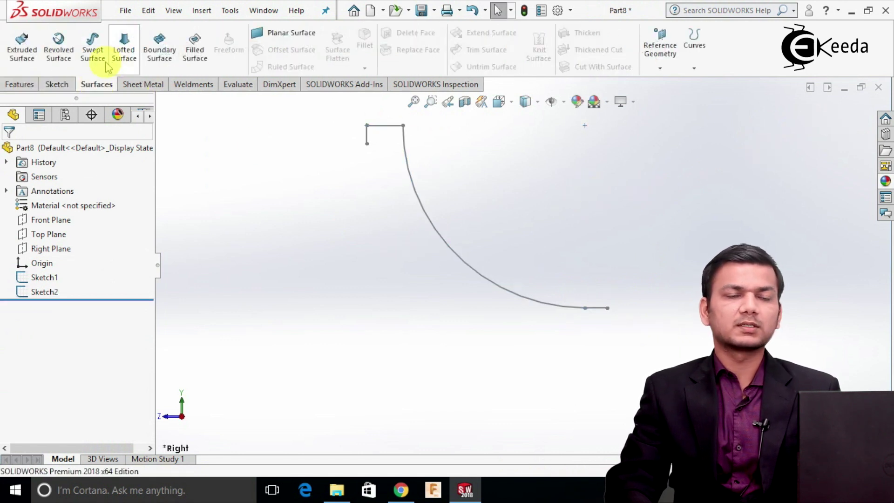
click(95, 54)
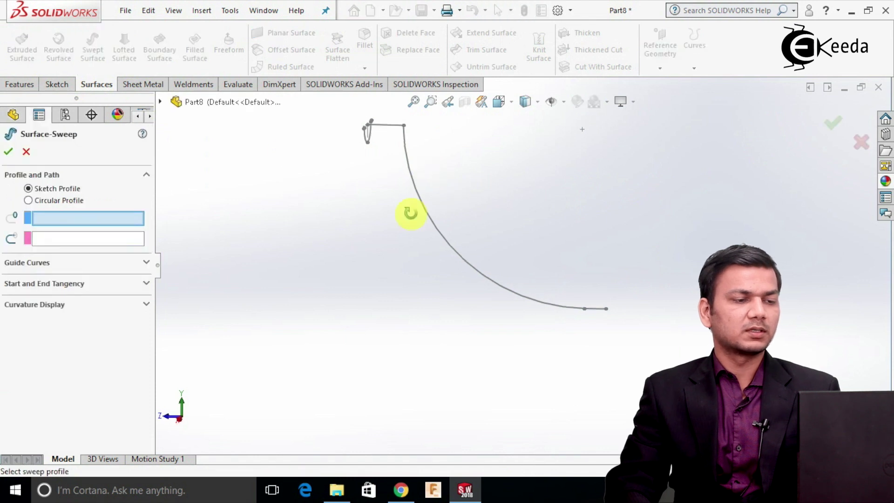
click(378, 148)
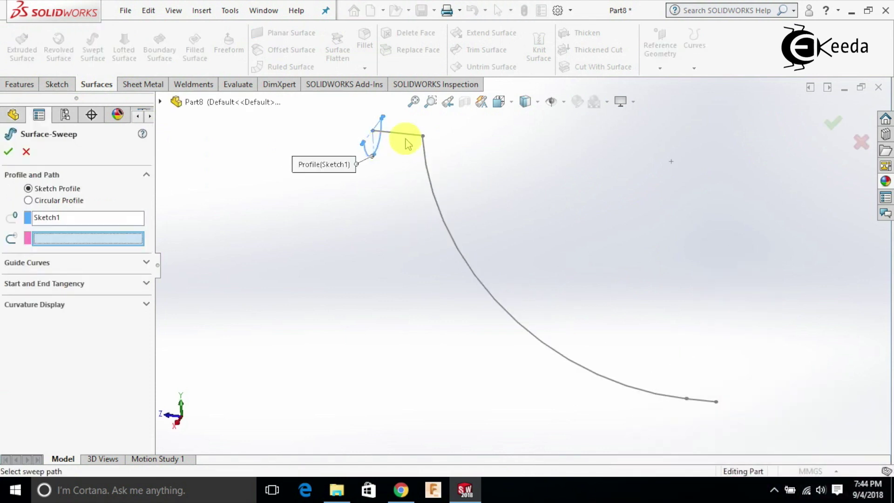
click(412, 139)
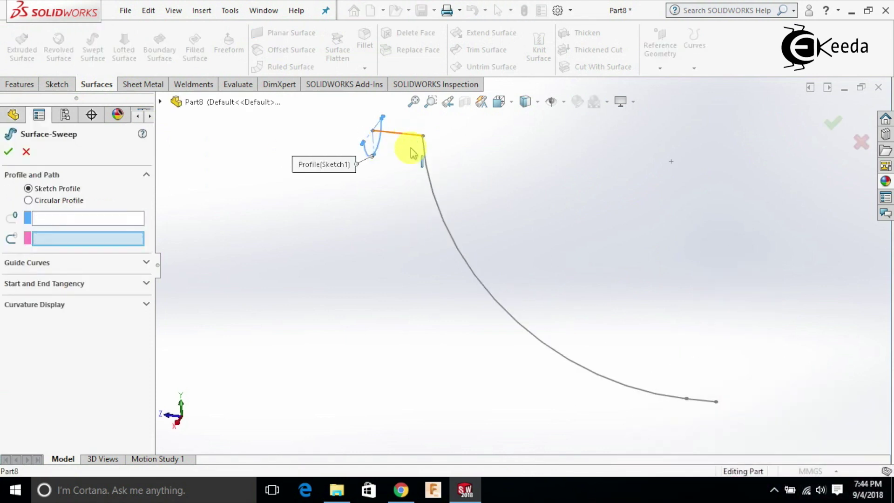
click(9, 151)
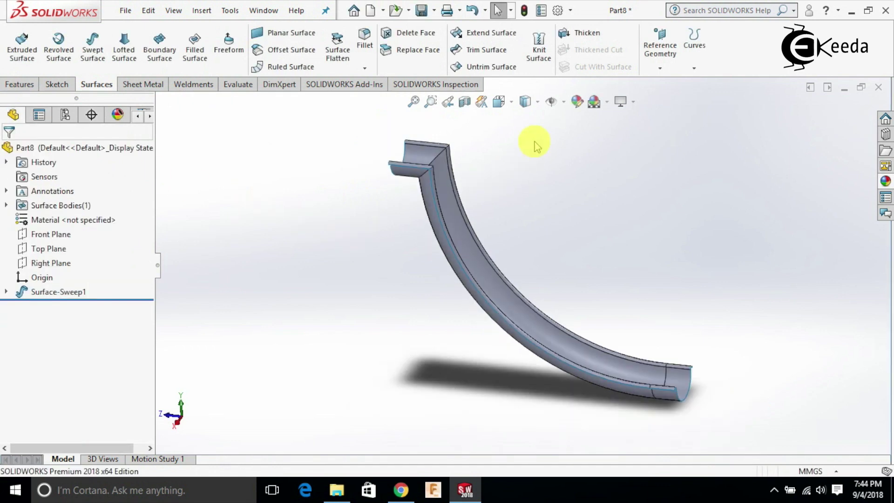
Step: Switch the display style to Shaded and orbit to view the slide
click(536, 101)
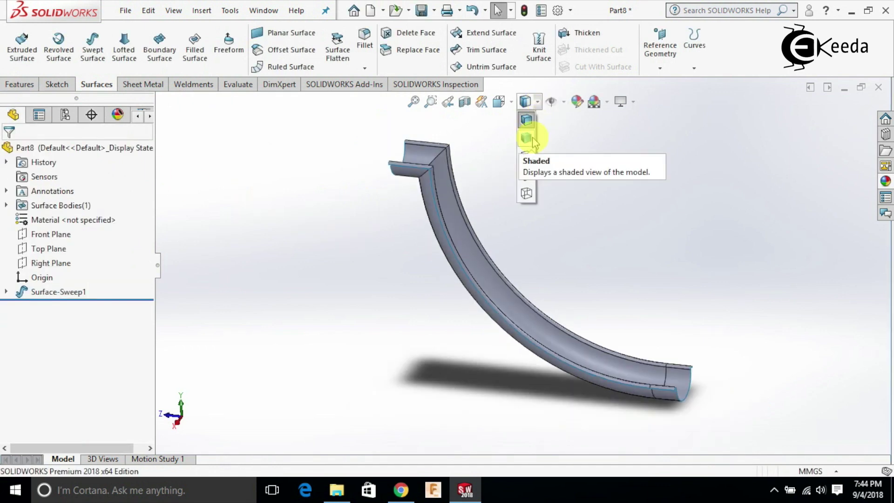
click(533, 140)
mouse_move(568, 206)
middle_down()
mouse_move(574, 216)
mouse_move(443, 266)
mouse_move(505, 351)
mouse_move(455, 268)
mouse_move(443, 306)
mouse_move(609, 294)
mouse_move(610, 272)
mouse_move(623, 277)
middle_up()
scroll(630, 285, up, 2)
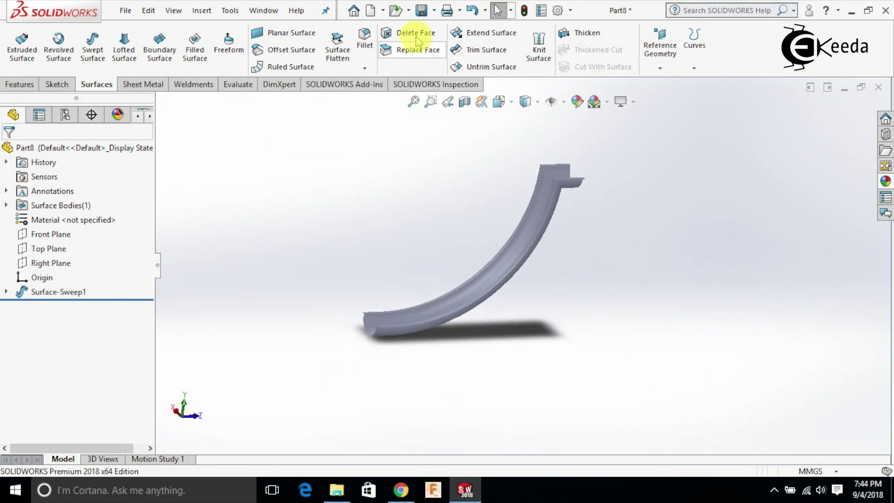
Step: Apply the brown siena car paint appearance to the whole Part8
click(885, 181)
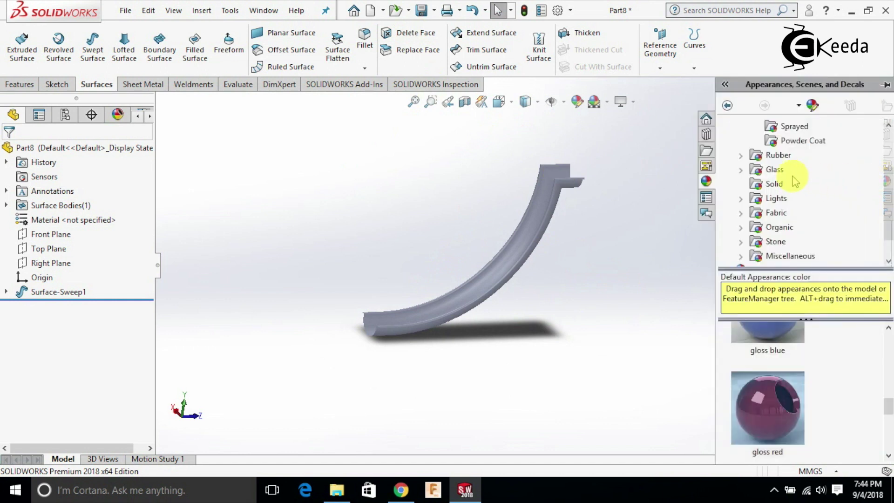
scroll(781, 161, up, 3)
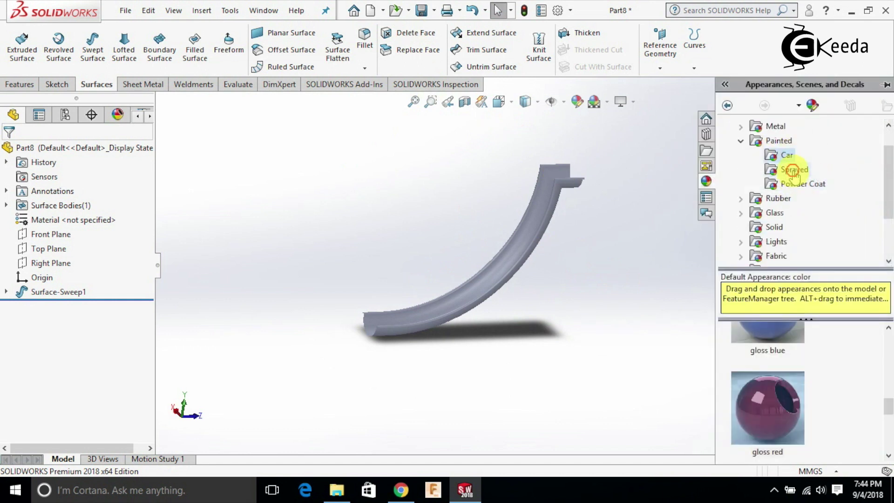
click(792, 170)
scroll(764, 368, down, 1)
scroll(766, 367, up, 1)
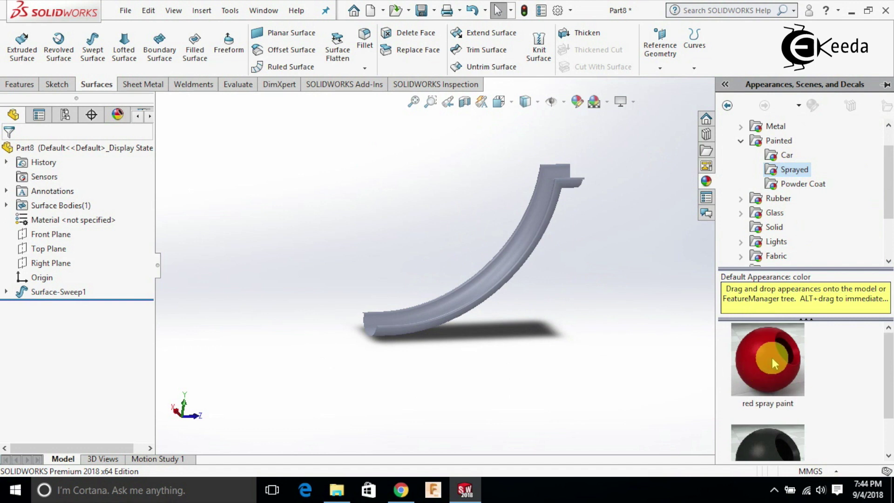
scroll(787, 409, down, 1)
click(797, 185)
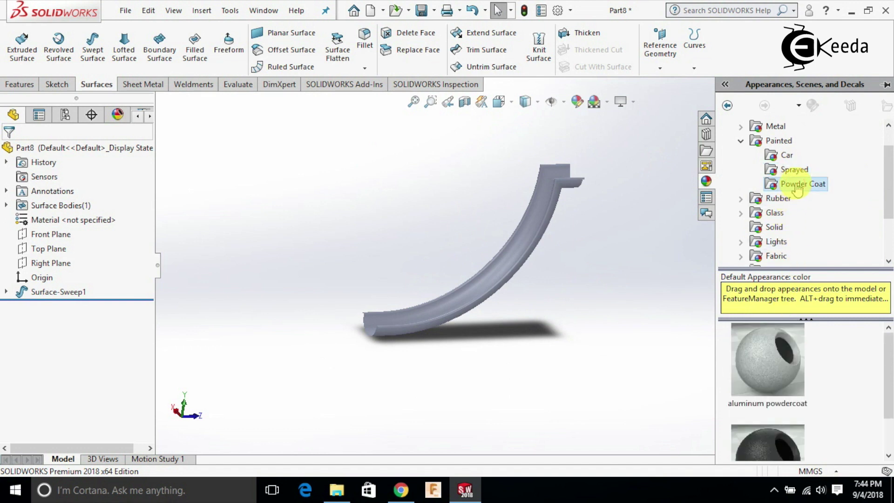
click(788, 156)
scroll(773, 396, down, 4)
mouse_move(781, 396)
scroll(776, 415, down, 4)
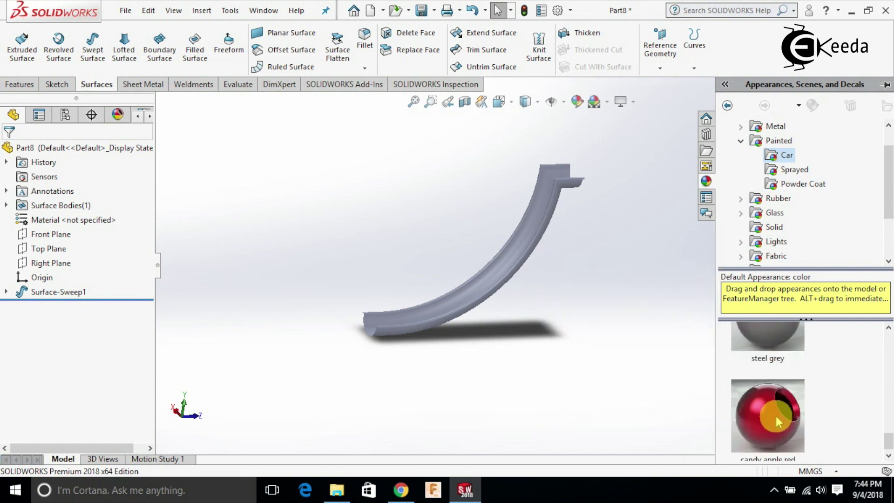
drag(770, 359, 516, 257)
click(536, 251)
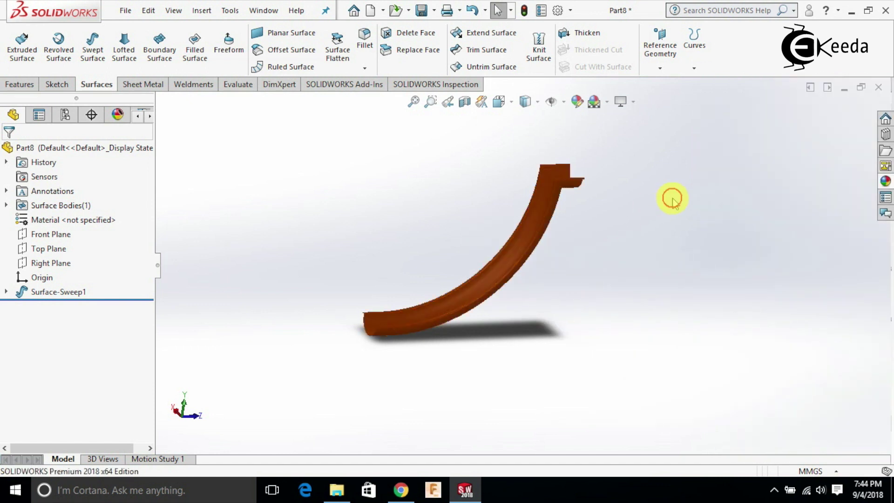
middle_drag(664, 200, 539, 183)
Step: Save the part as slide2 via Save As, then close it
click(433, 13)
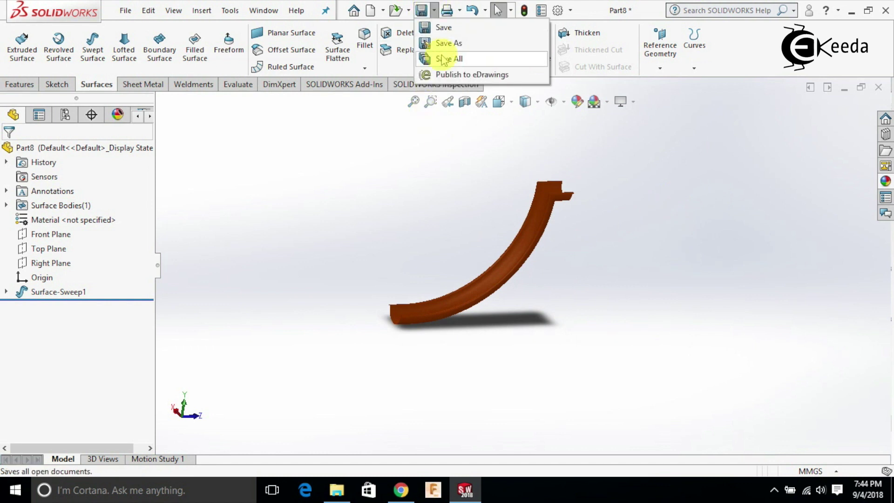
click(443, 44)
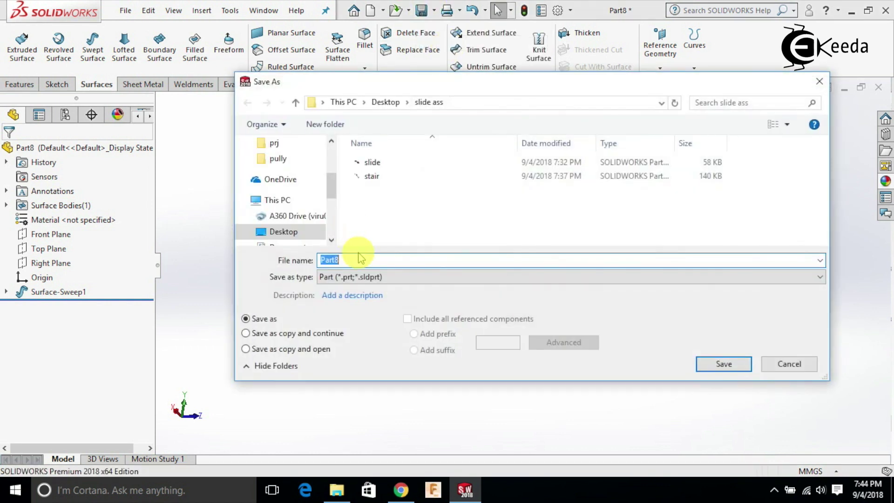
text(slide2)
key(Return)
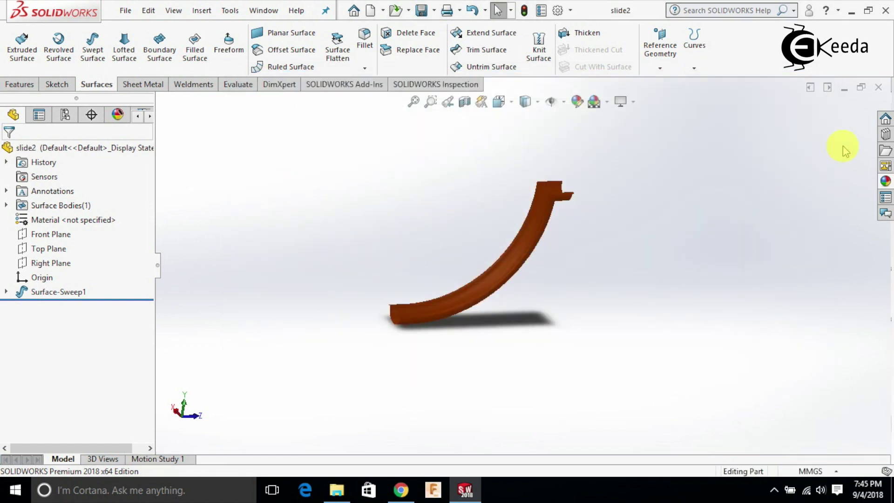
click(879, 87)
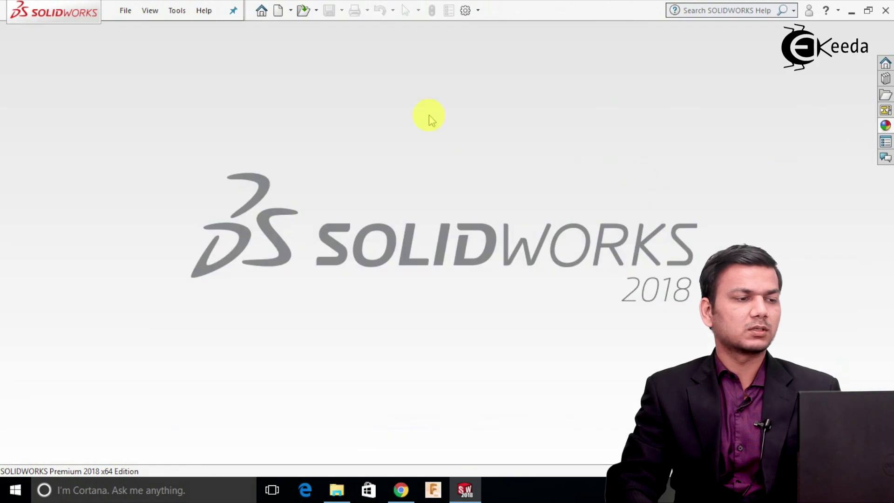
Step: Create a new assembly and place the slide part in it
click(277, 10)
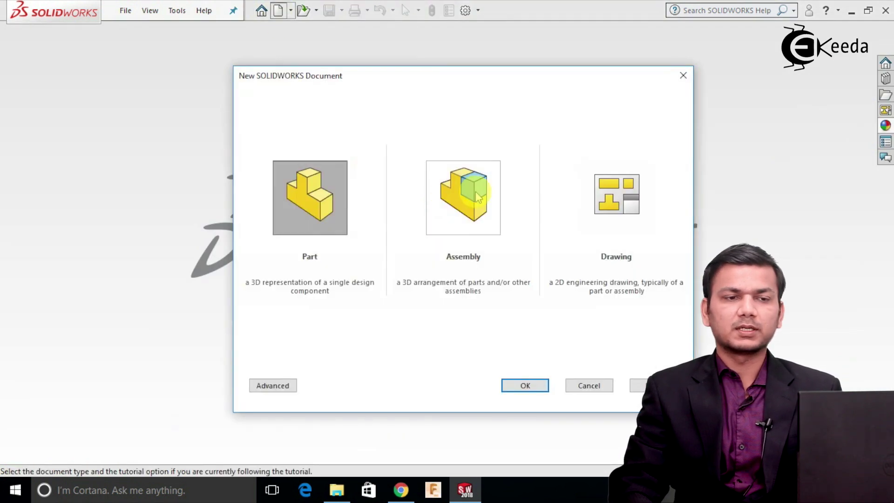
click(476, 193)
click(525, 386)
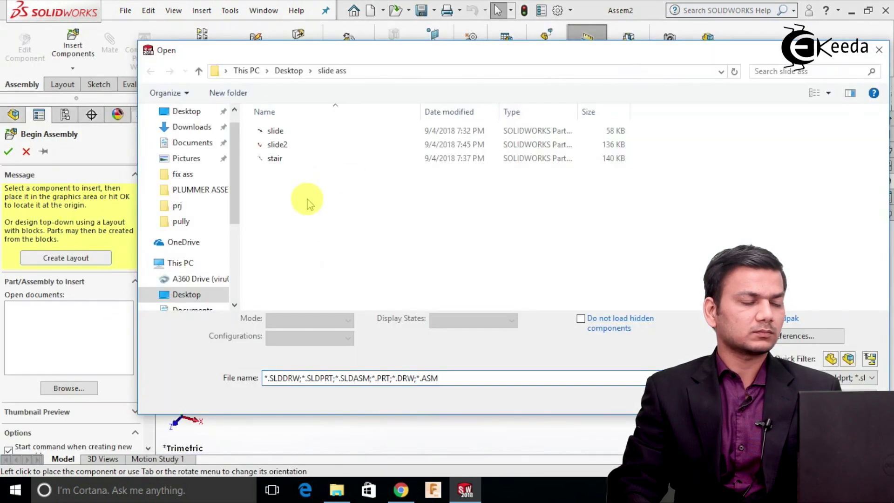
click(295, 131)
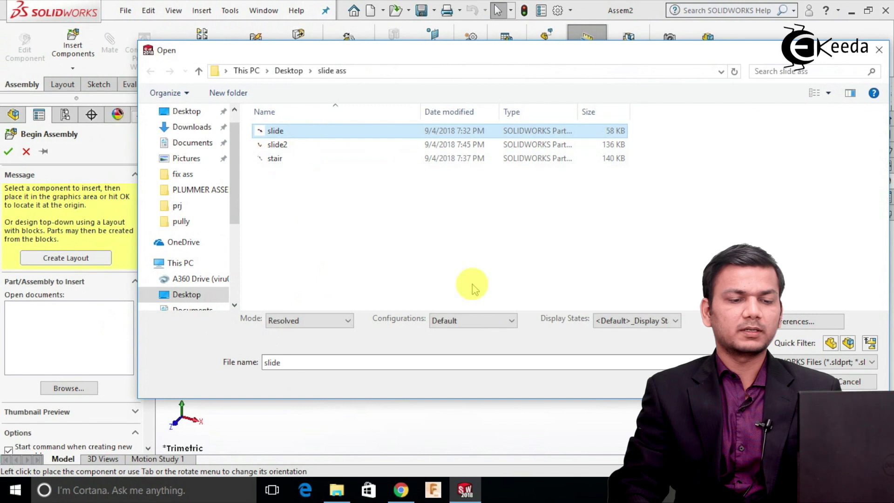
click(790, 382)
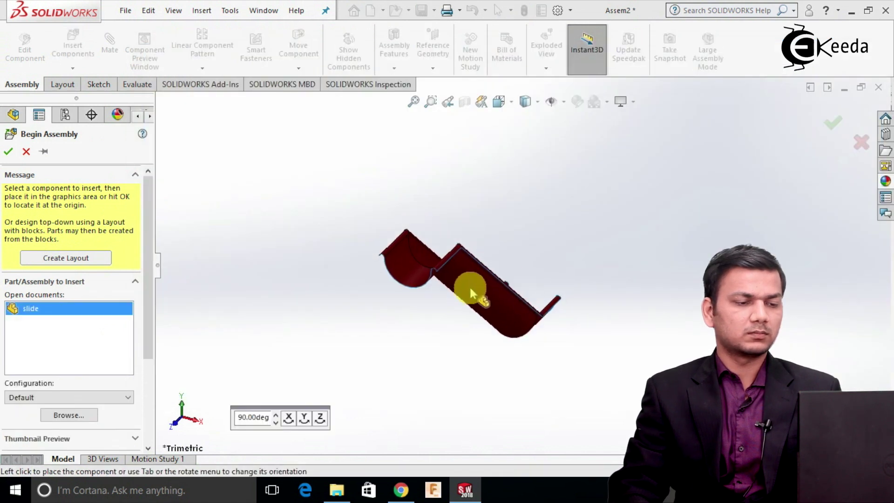
click(512, 300)
middle_drag(495, 310, 625, 281)
scroll(663, 195, down, 2)
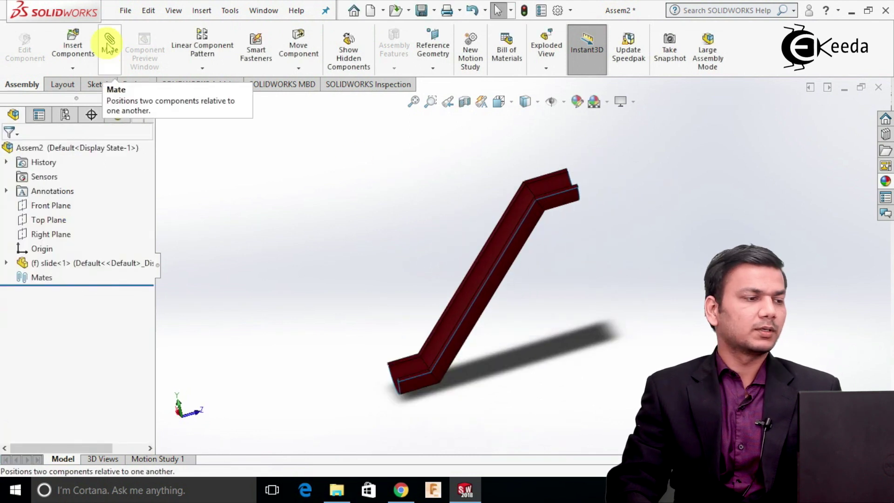
Step: Insert the stair part and place the ladder beside the slide
click(72, 44)
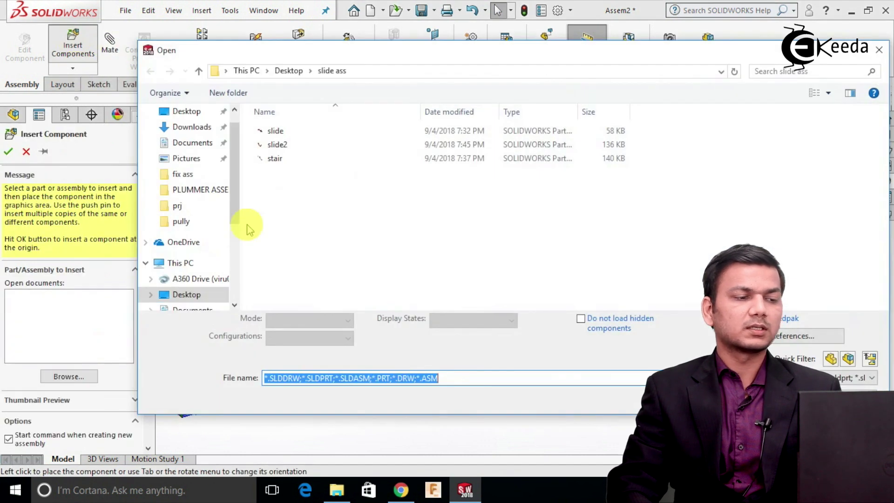
click(274, 158)
double_click(275, 158)
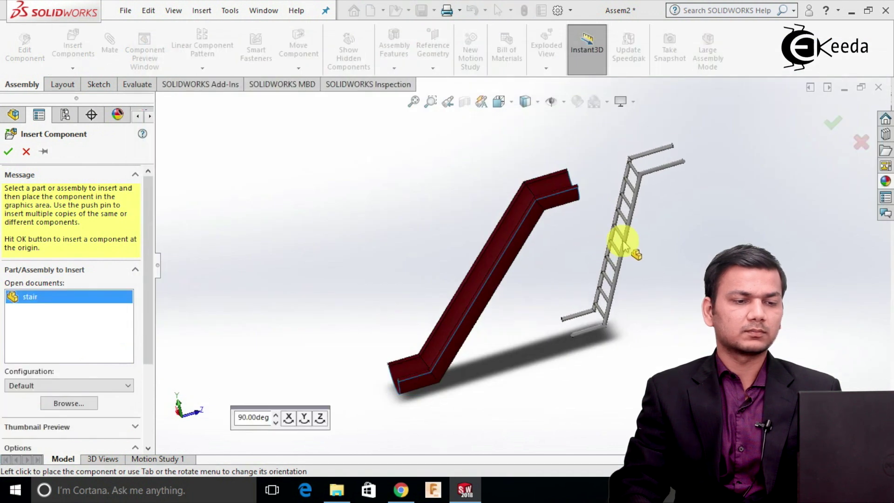
click(624, 265)
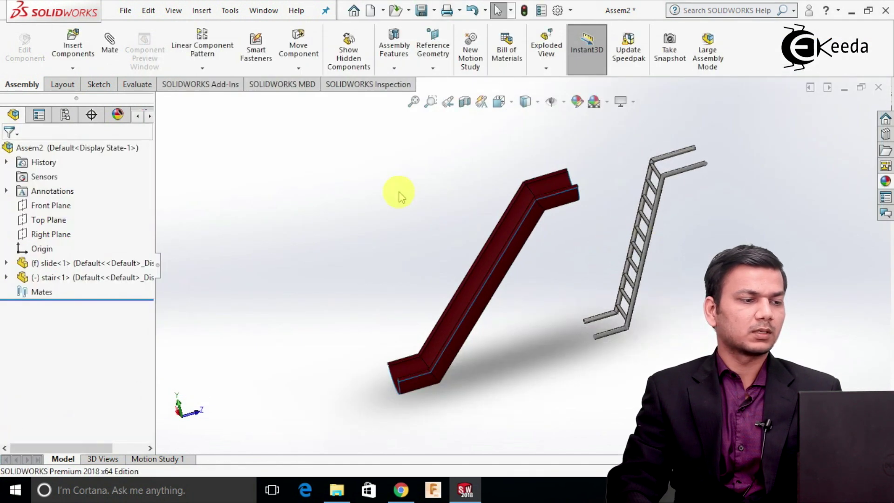
Step: Open the Rotate Component tool twice and close it without turning the stair ladder
click(299, 68)
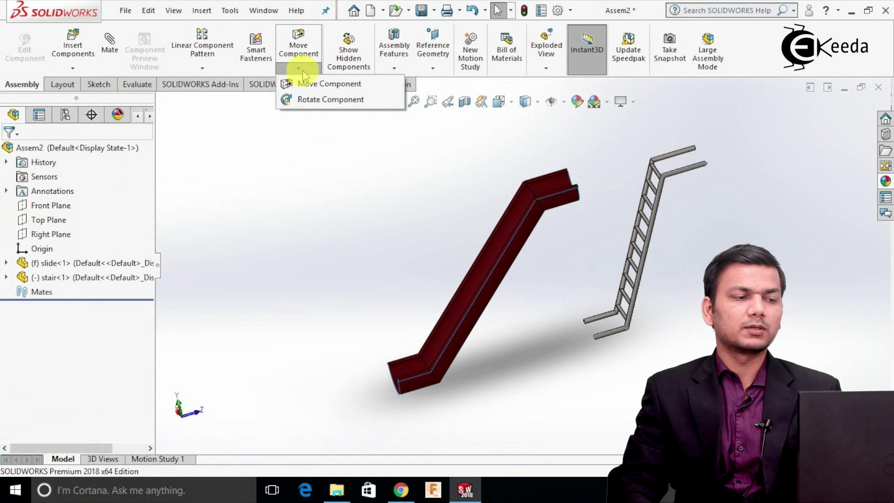
click(321, 100)
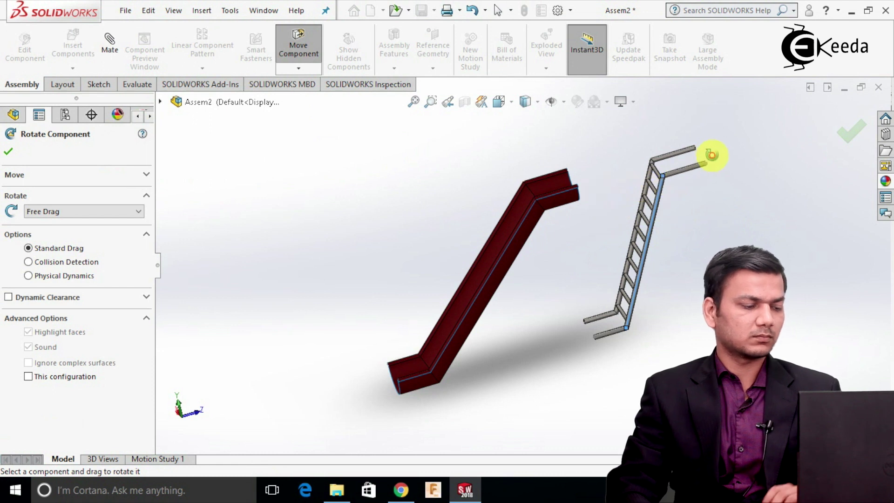
key(Escape)
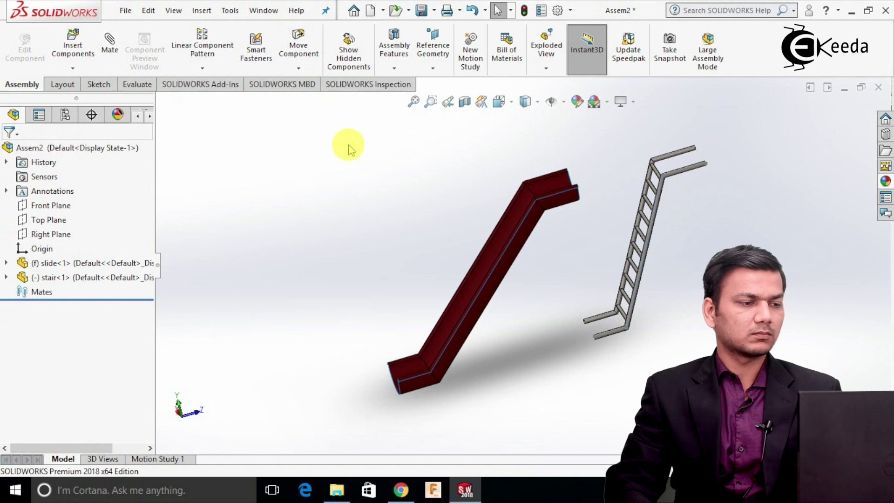
click(305, 70)
click(321, 99)
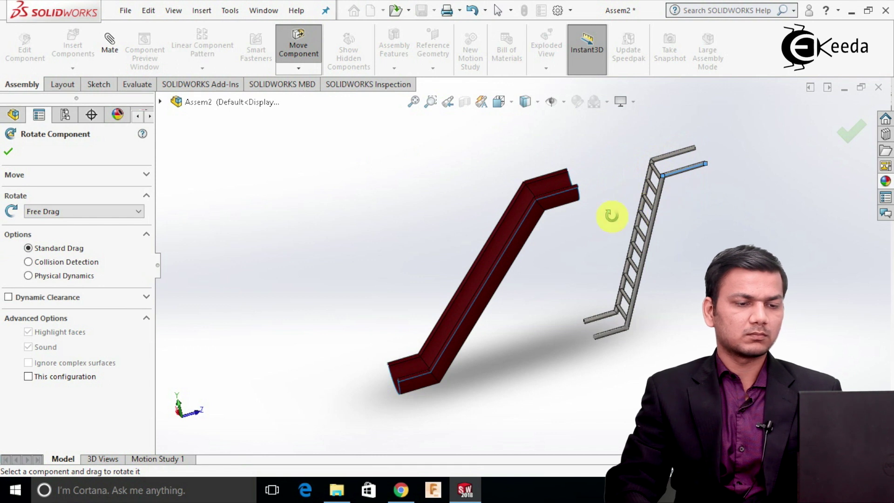
click(15, 154)
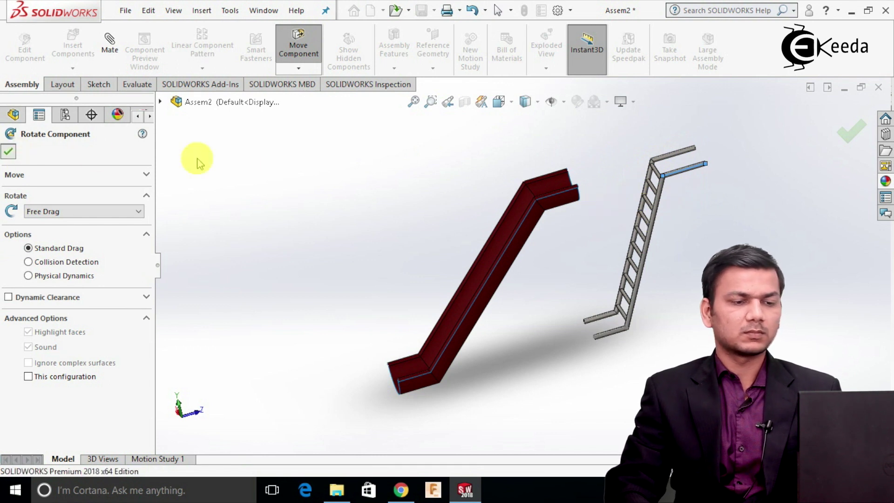
Step: Select the stair ladder's lower rails, check its shortcut options, then clear the selection
right_click(654, 226)
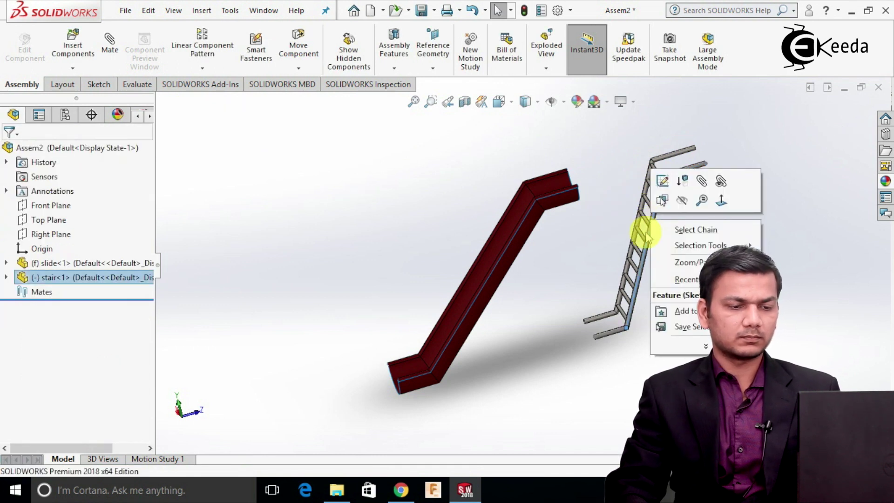
click(628, 329)
scroll(644, 345, down, 2)
click(642, 363)
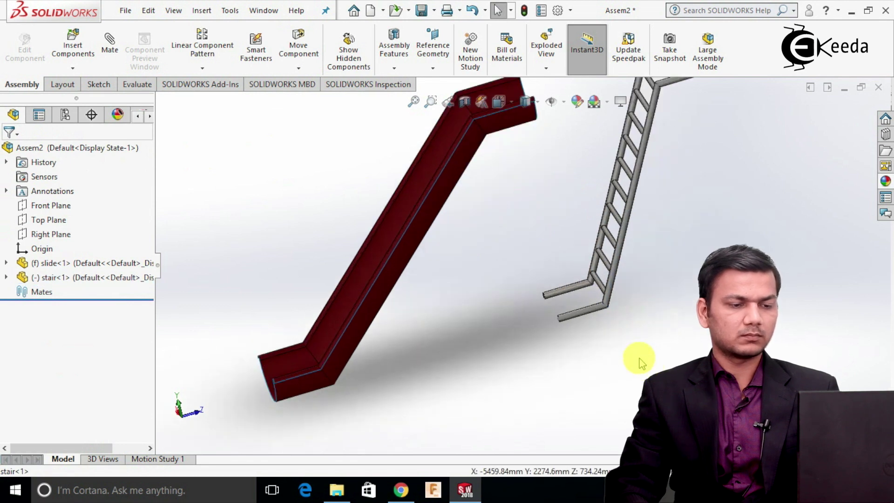
click(586, 310)
click(586, 300)
click(577, 285)
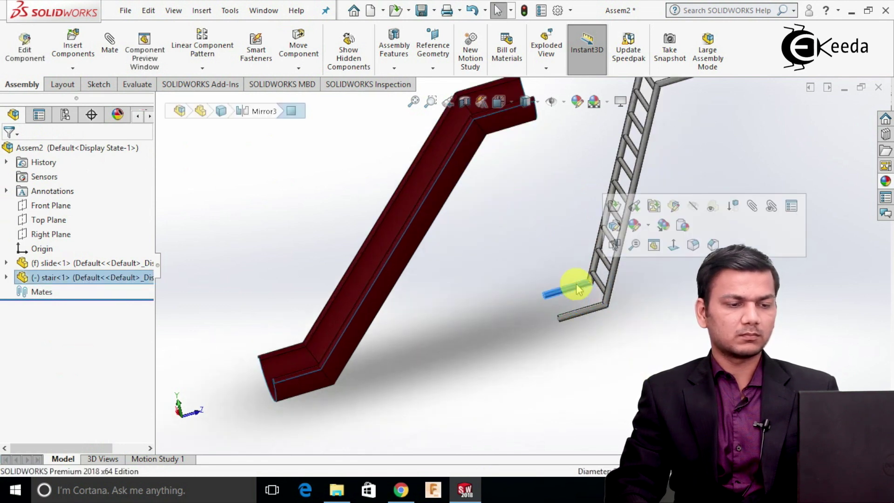
right_click(578, 288)
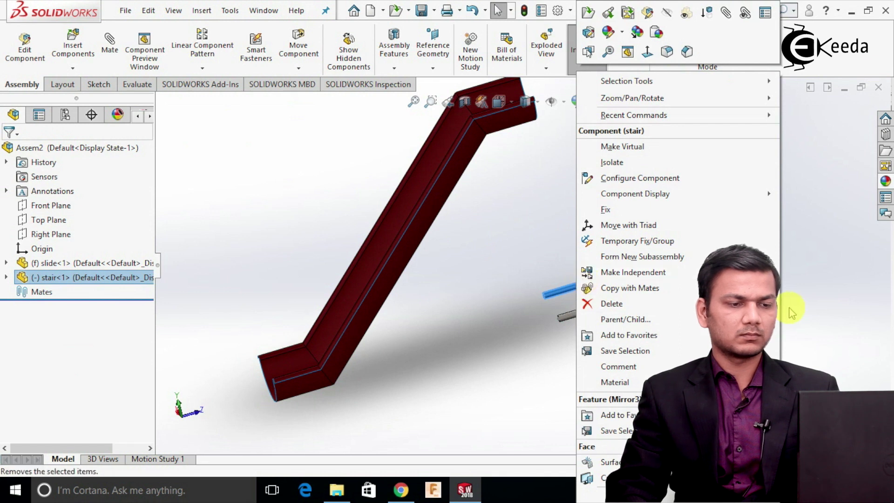
click(807, 311)
scroll(808, 311, up, 2)
click(808, 311)
scroll(647, 198, up, 2)
scroll(645, 201, down, 2)
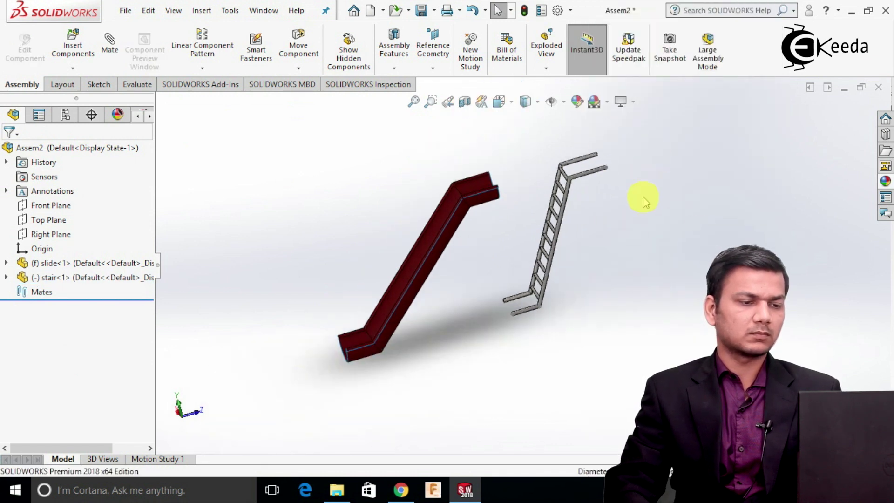
Step: Free-drag rotate the stair ladder so it leans toward the slide, and accept
click(299, 68)
click(321, 99)
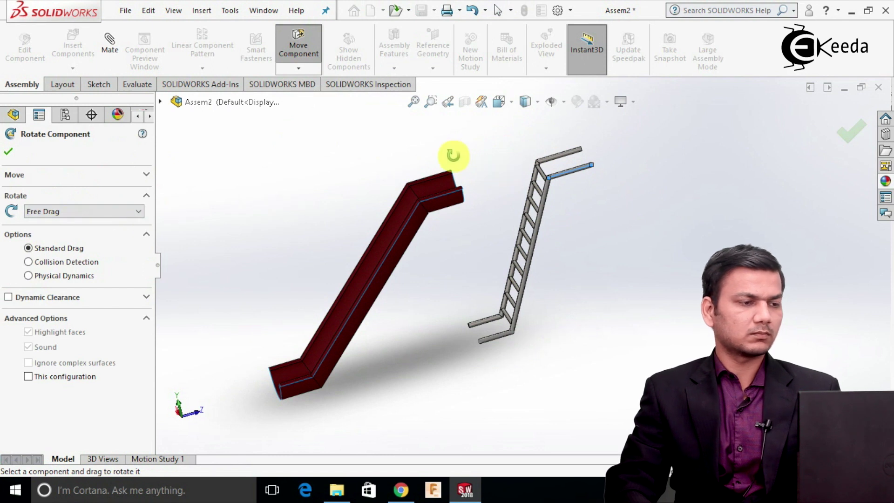
key(Escape)
click(299, 68)
click(304, 100)
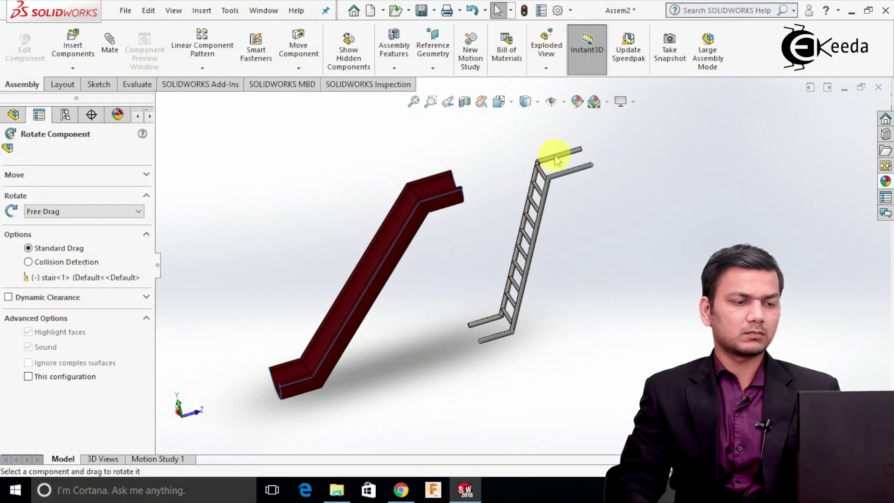
drag(549, 154, 393, 290)
click(7, 154)
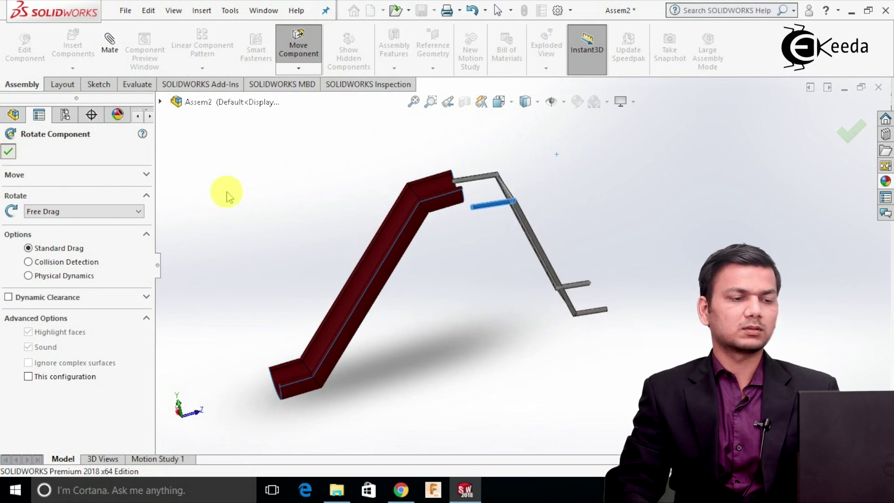
Step: Drag the stair ladder up beside the top end of the slide
scroll(511, 220, down, 3)
scroll(492, 242, up, 3)
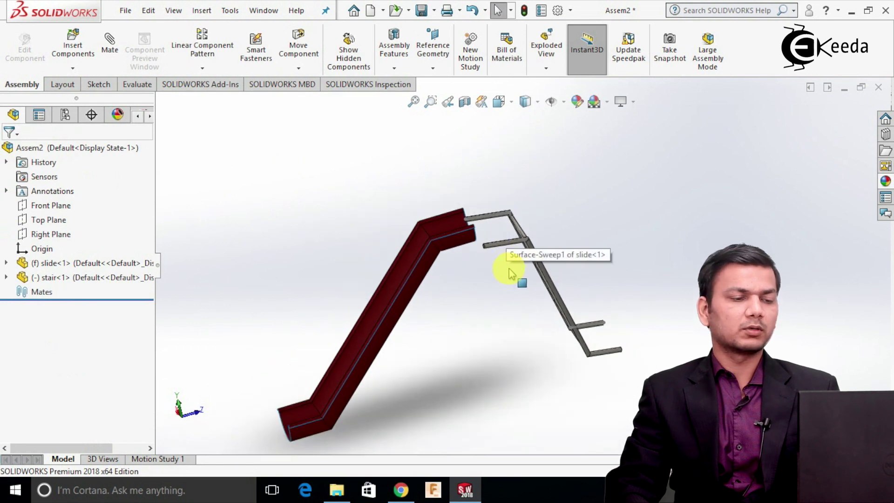
scroll(512, 261, down, 1)
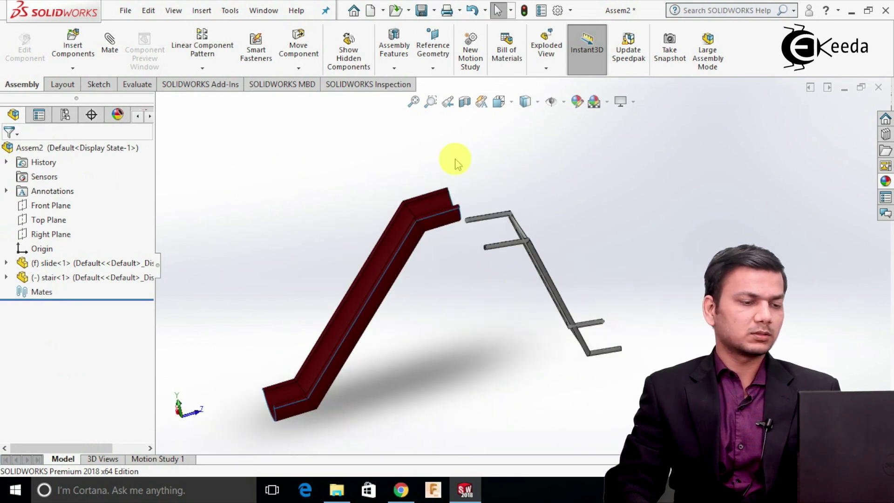
scroll(529, 243, down, 2)
scroll(531, 245, up, 2)
middle_drag(552, 239, 532, 254)
scroll(565, 247, up, 2)
scroll(564, 248, down, 2)
scroll(563, 247, up, 2)
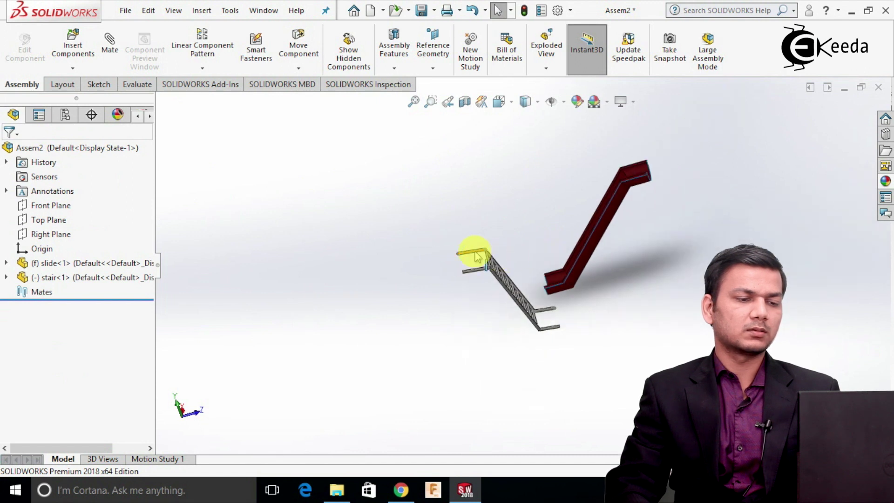
click(478, 257)
drag(586, 219, 578, 218)
click(448, 193)
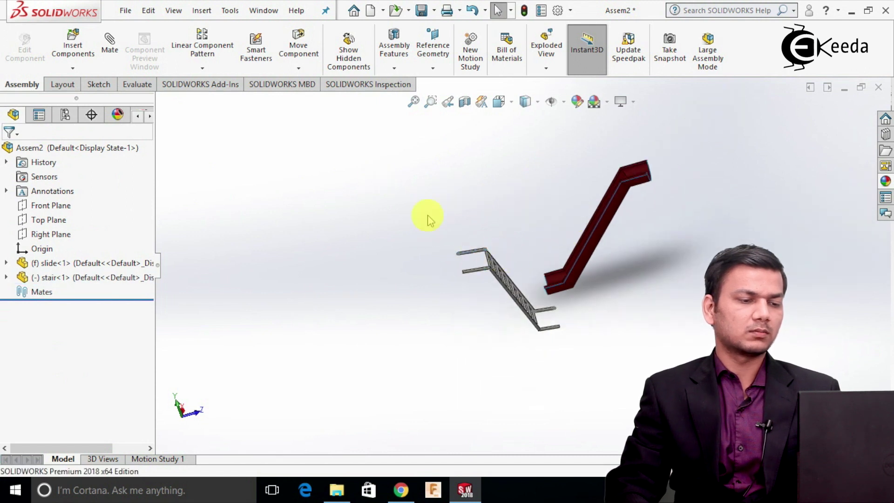
drag(472, 263, 665, 193)
scroll(692, 155, down, 5)
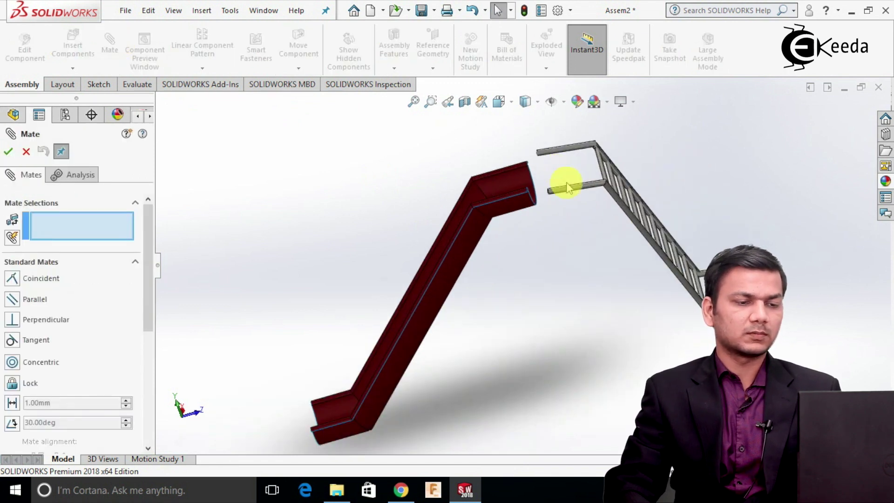
Step: Add a concentric mate between the ladder's tube face and the slide's curved face
scroll(569, 190, down, 3)
click(554, 220)
middle_drag(515, 289, 504, 244)
click(505, 248)
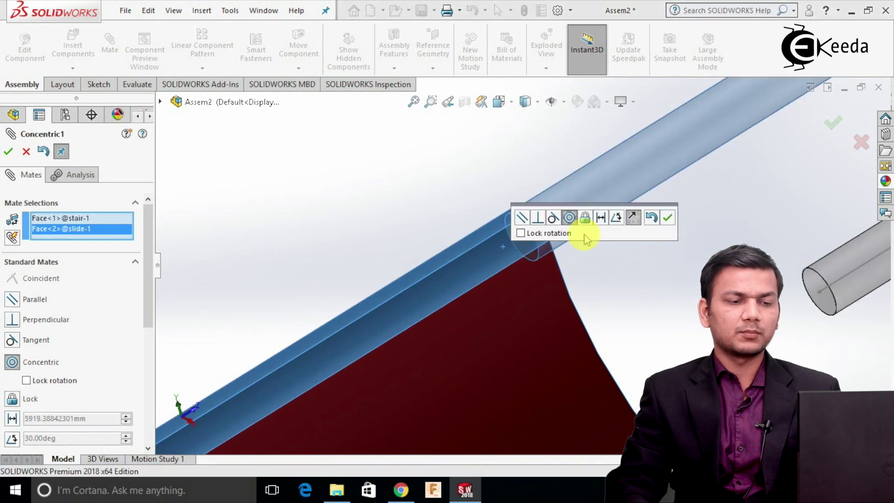
click(668, 219)
Step: Clear the mate selections and make the ladder's top rung concentric with the slide tube's end face
scroll(652, 267, up, 5)
middle_drag(643, 280, 588, 320)
scroll(571, 240, down, 5)
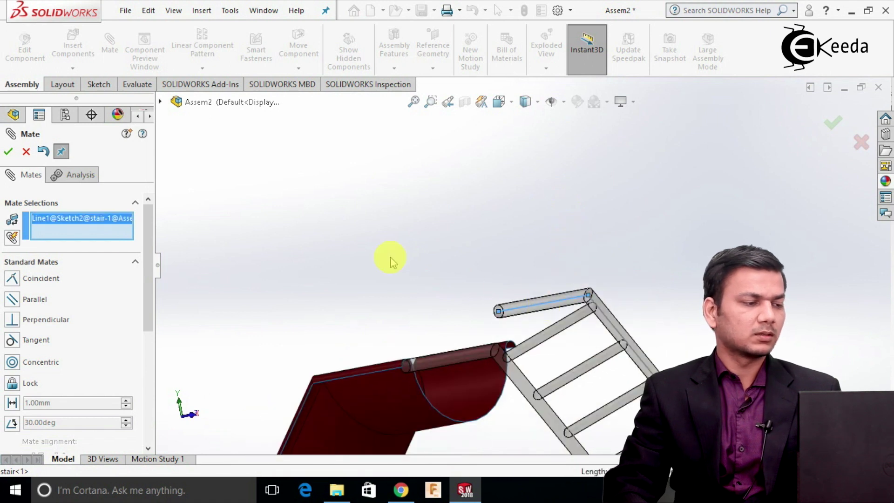
right_click(55, 228)
click(110, 234)
scroll(529, 299, down, 5)
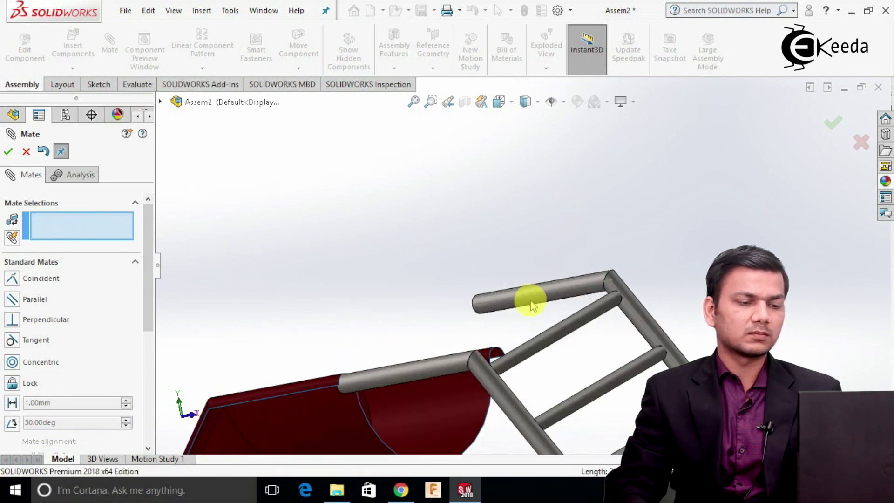
click(544, 274)
middle_drag(543, 270, 540, 288)
scroll(540, 288, down, 2)
click(532, 283)
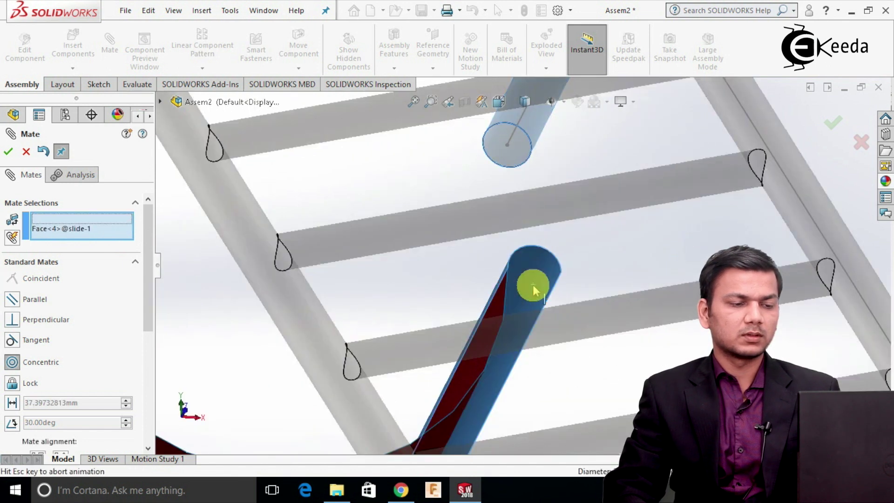
click(757, 325)
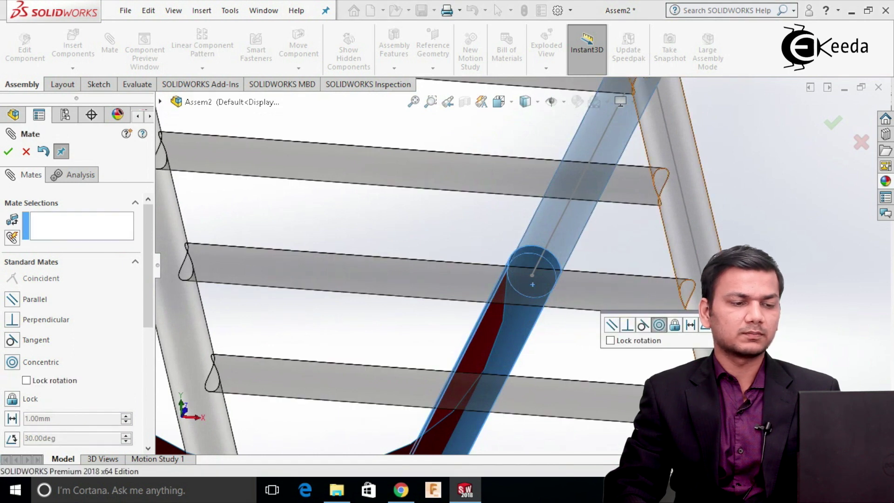
Step: Shift the ladder so its top rung sits inside the slide tube, then close the Mate dialog
scroll(697, 294, up, 9)
middle_drag(597, 297, 463, 348)
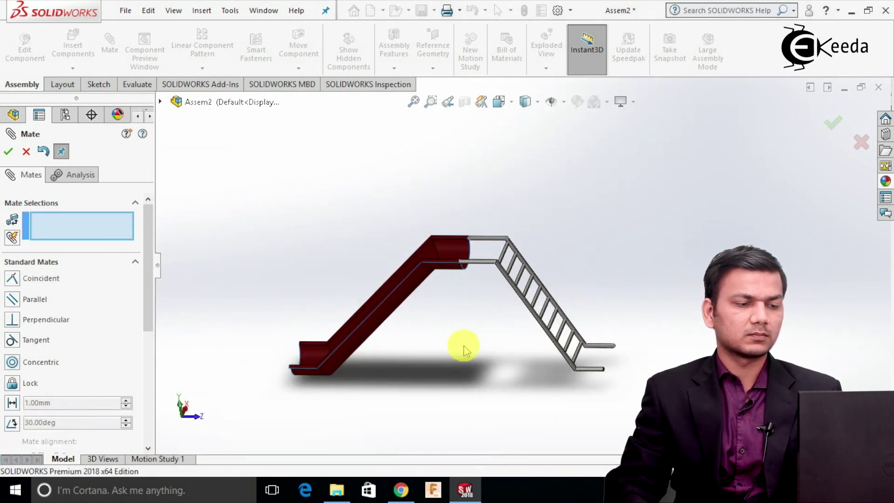
scroll(459, 313, down, 2)
scroll(533, 247, down, 2)
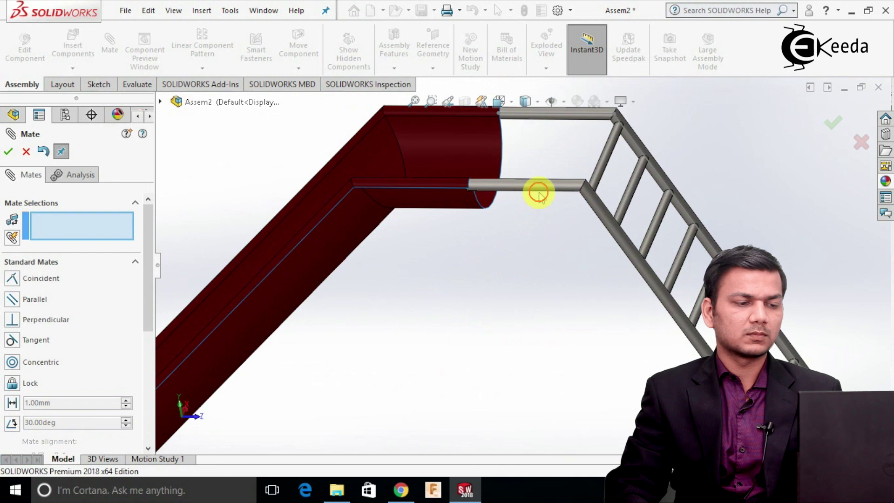
drag(535, 188, 440, 200)
scroll(515, 255, up, 4)
middle_drag(487, 280, 526, 309)
scroll(504, 302, up, 2)
scroll(526, 309, up, 1)
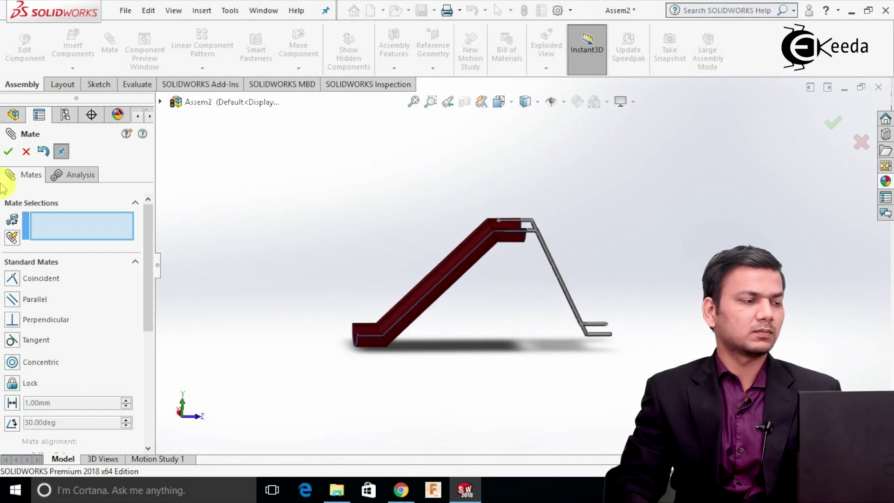
click(9, 151)
Step: Zoom over the joined ladder and slide, then start a new document
scroll(424, 236, up, 1)
scroll(484, 239, down, 1)
scroll(482, 237, up, 1)
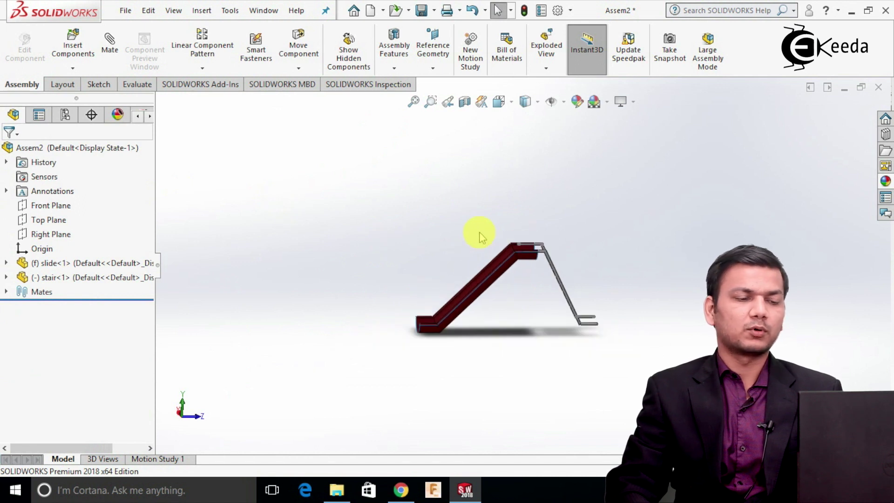
scroll(485, 239, down, 6)
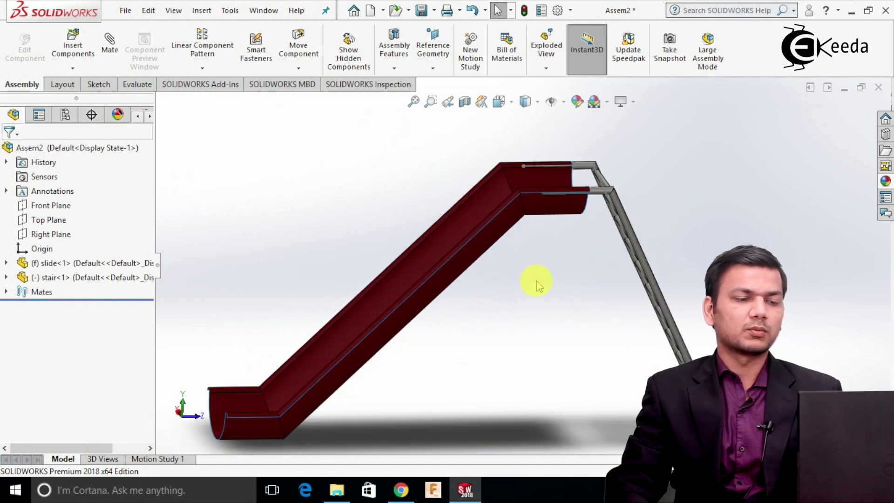
scroll(523, 235, up, 2)
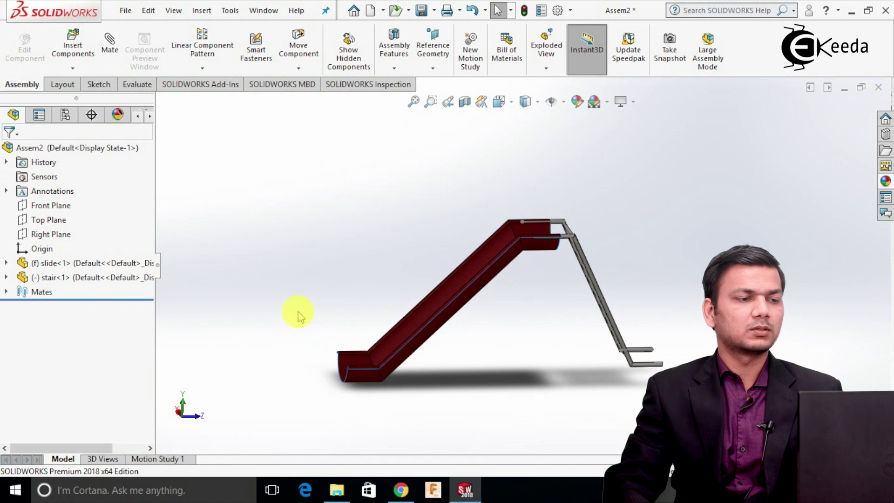
click(371, 11)
Step: Create a new part and begin a sketch on the Front Plane
click(319, 223)
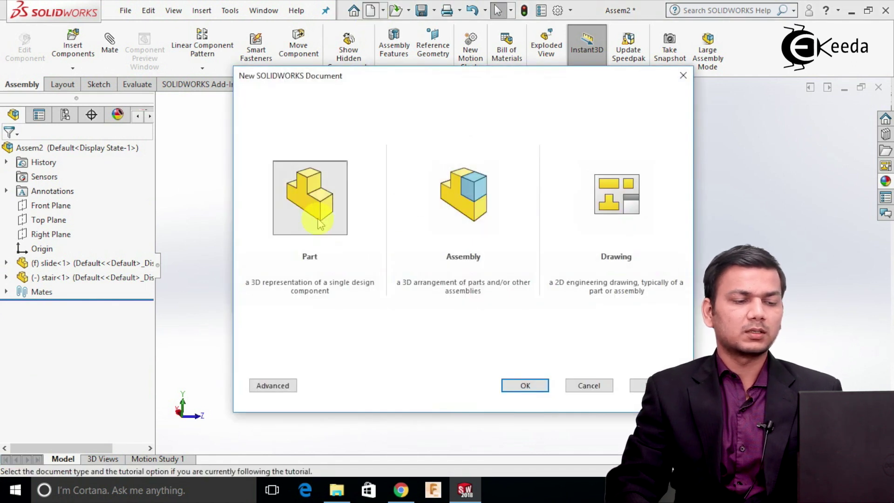
click(517, 386)
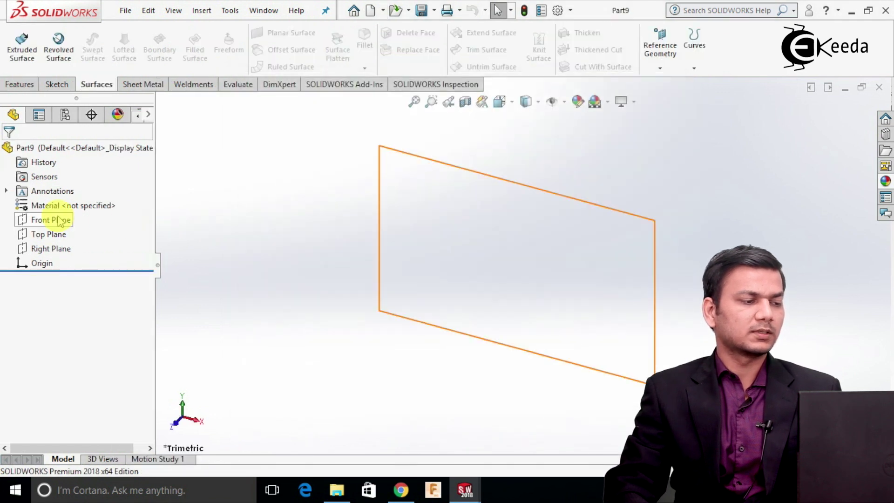
right_click(59, 219)
click(75, 194)
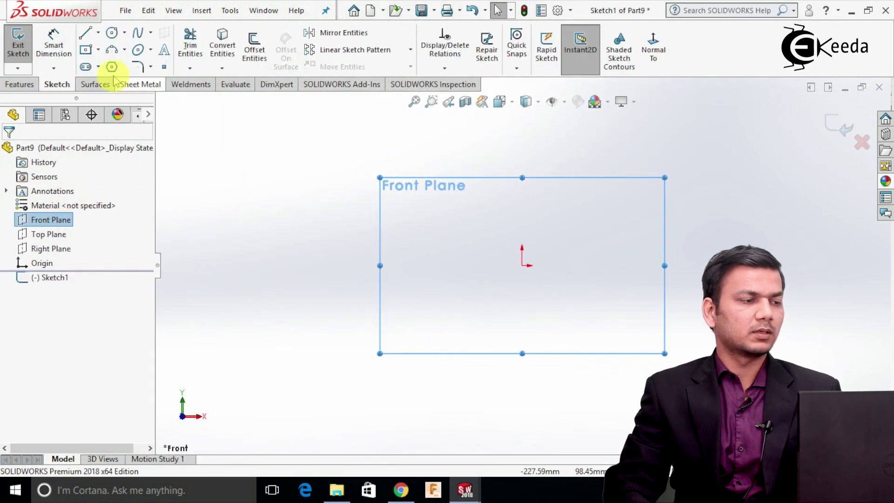
Step: Draw a circle centred on the origin and set its diameter to 198 mm
click(111, 37)
click(522, 265)
text(98)
key(Return)
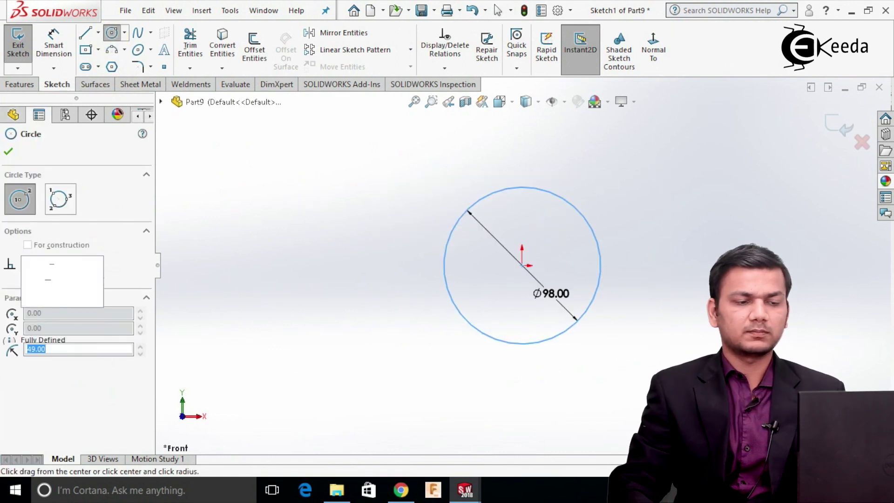
right_click(555, 230)
click(622, 236)
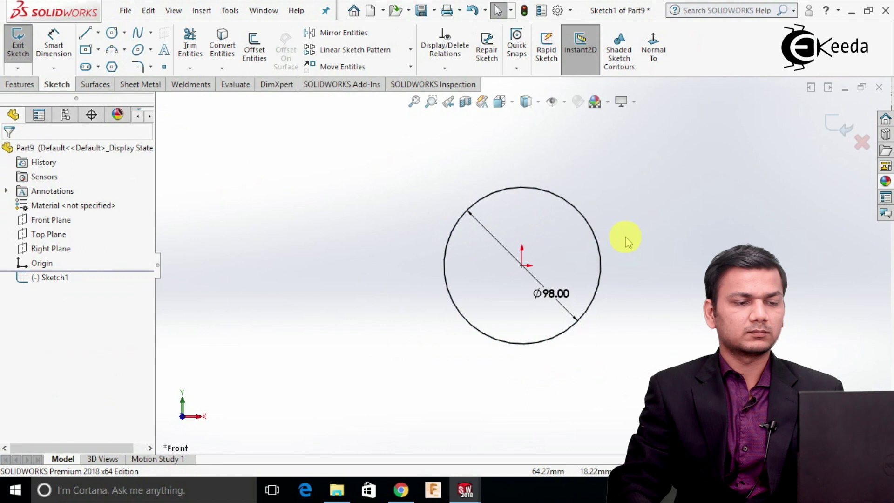
scroll(478, 194, up, 1)
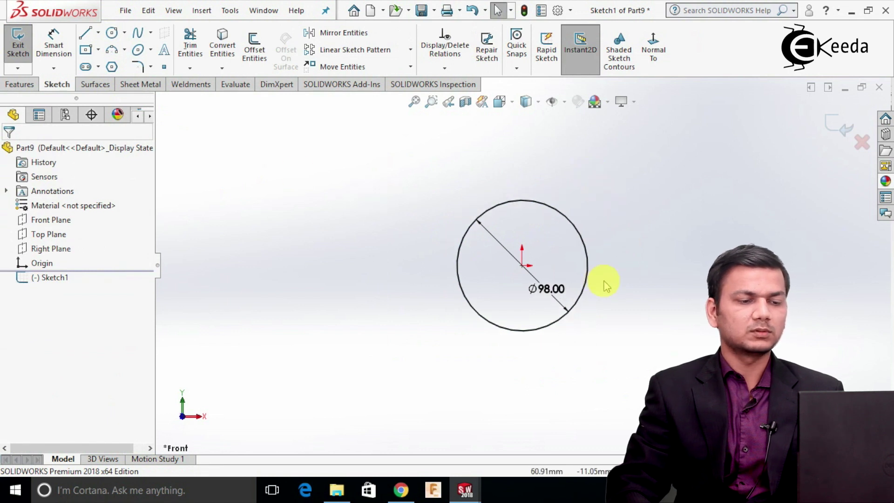
scroll(601, 283, down, 1)
double_click(543, 293)
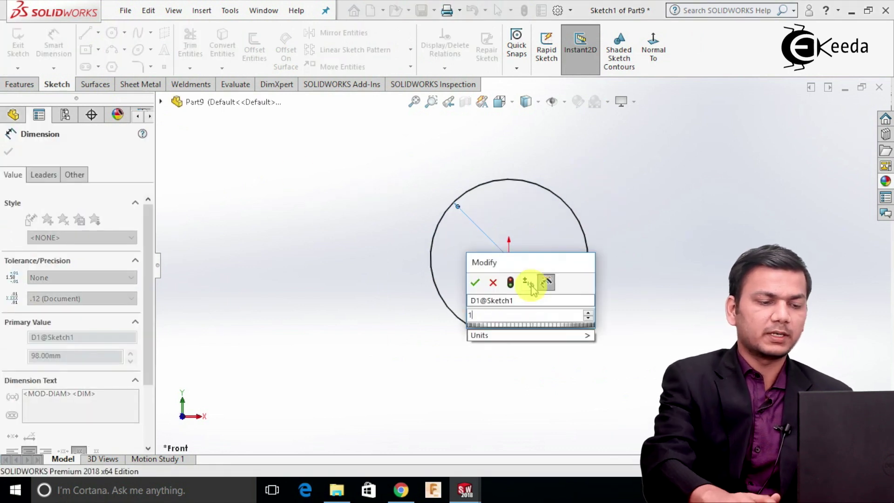
text(198)
key(Return)
click(700, 258)
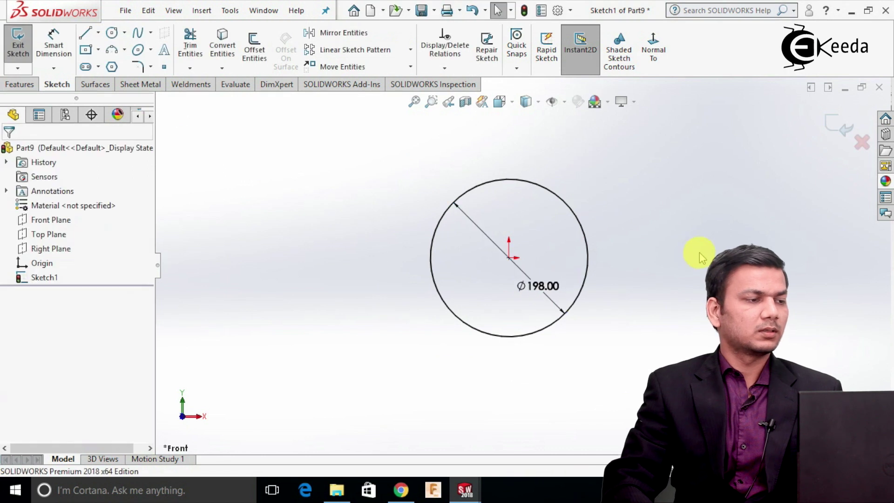
Step: Add a vertical centreline through the circle, trim away its right half, and exit the sketch
click(97, 33)
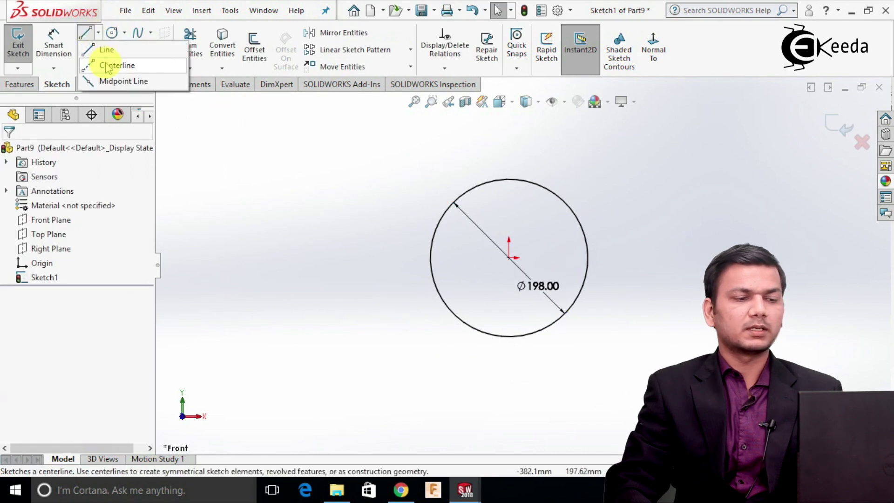
click(110, 64)
click(509, 180)
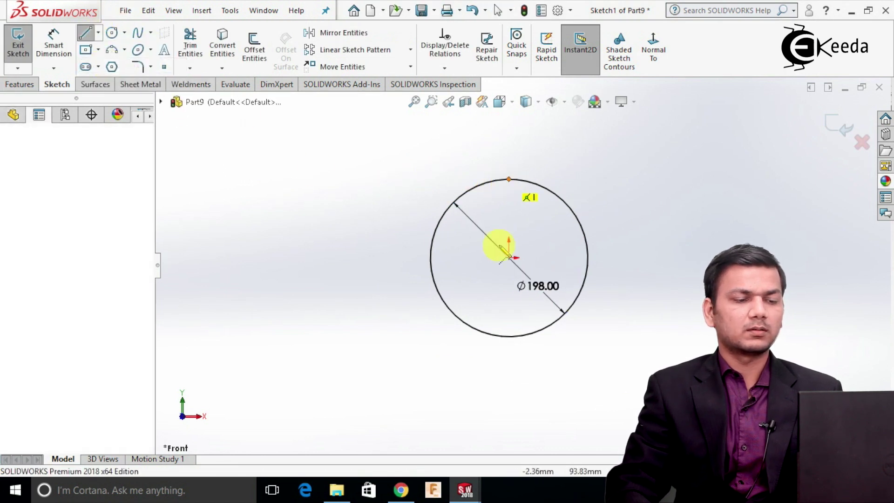
click(509, 337)
right_click(513, 340)
click(544, 346)
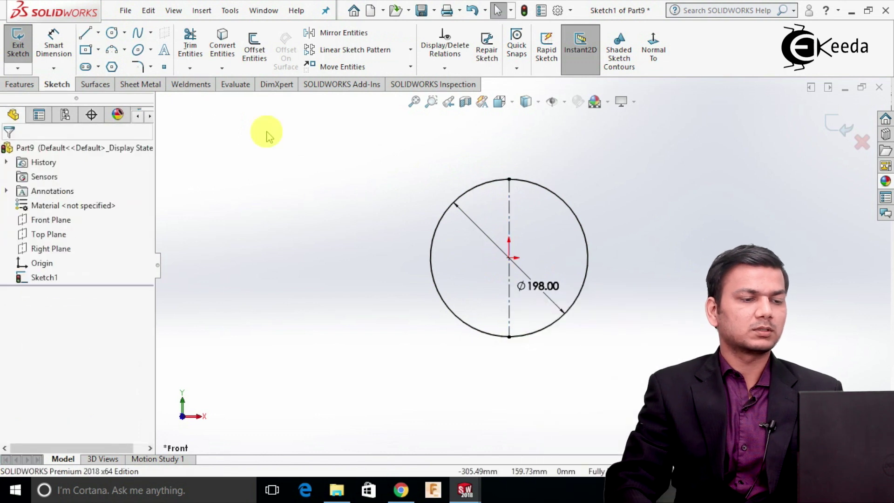
click(191, 39)
click(565, 230)
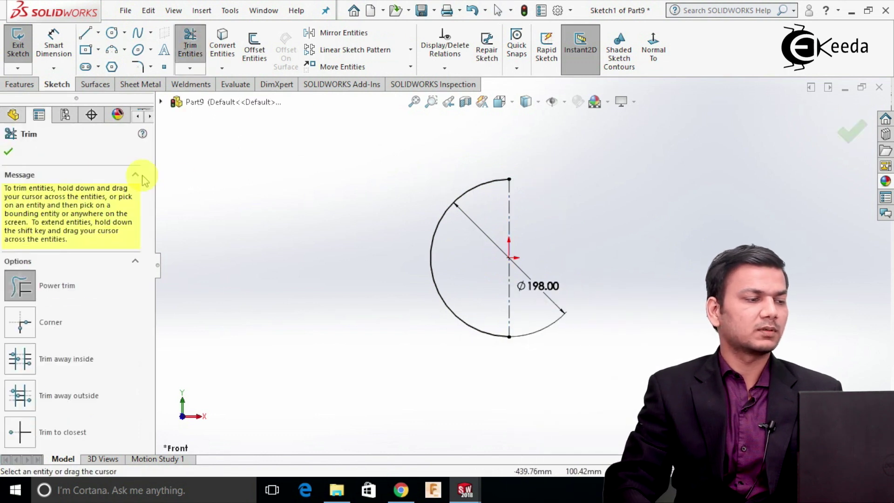
click(9, 152)
click(17, 52)
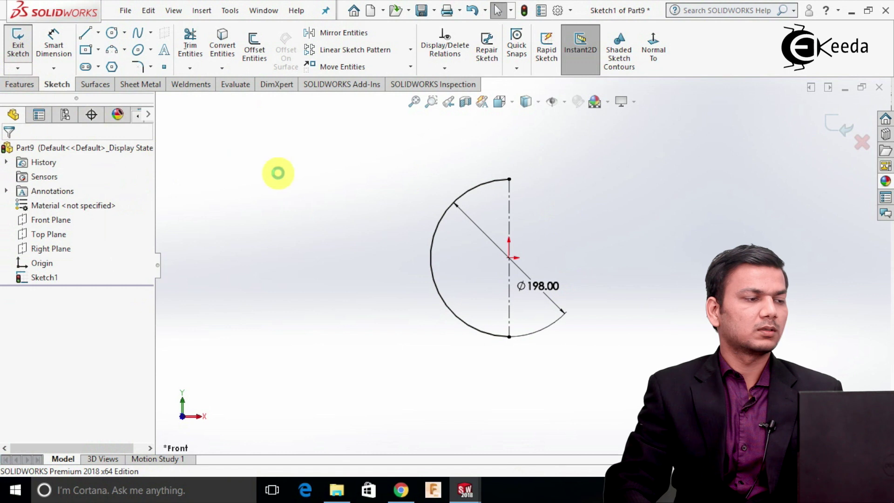
click(17, 86)
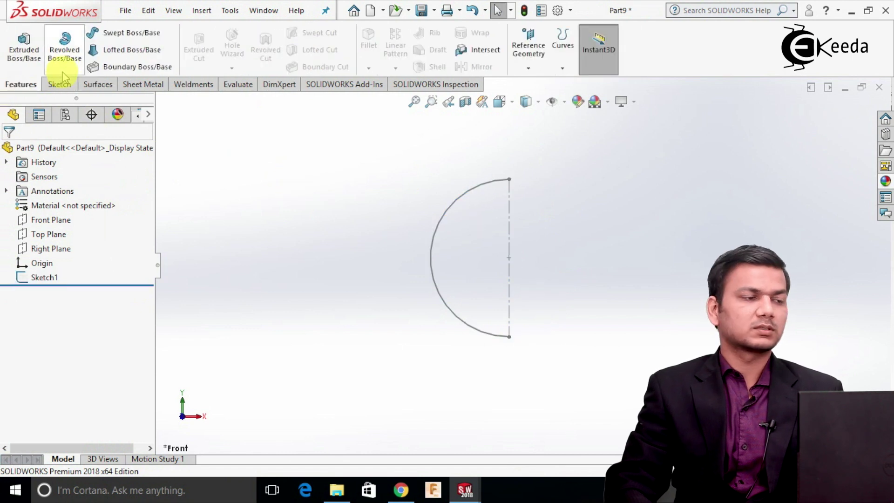
Step: Revolve Sketch1 360° about the centreline into a solid sphere
click(64, 61)
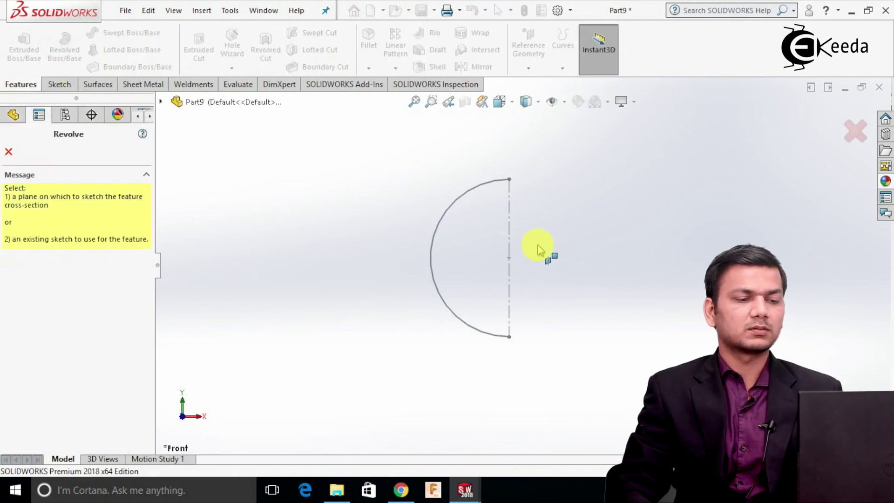
click(509, 239)
click(481, 247)
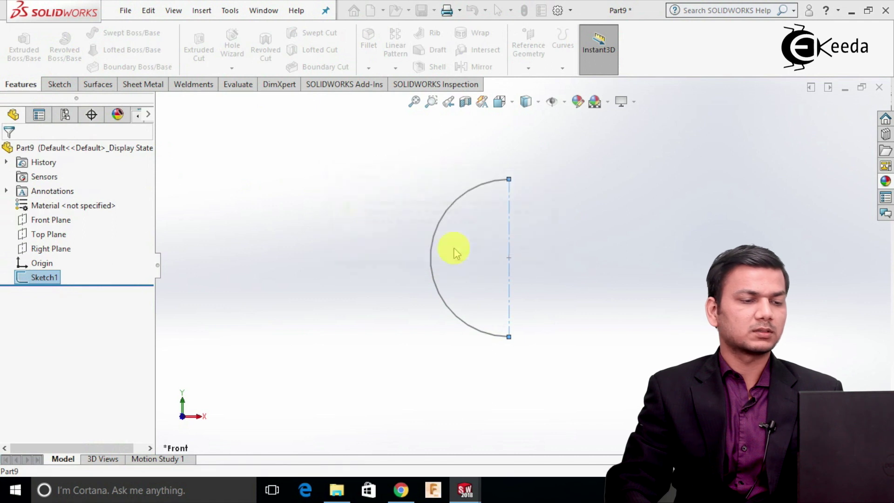
click(10, 151)
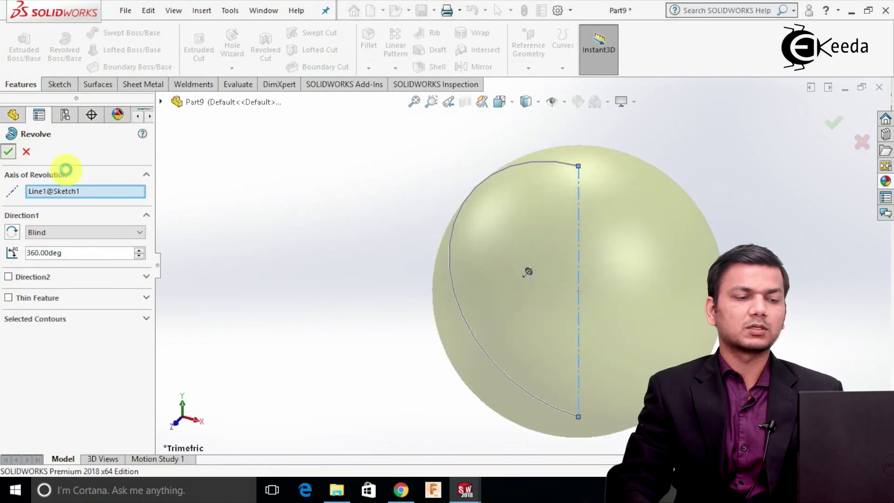
click(343, 203)
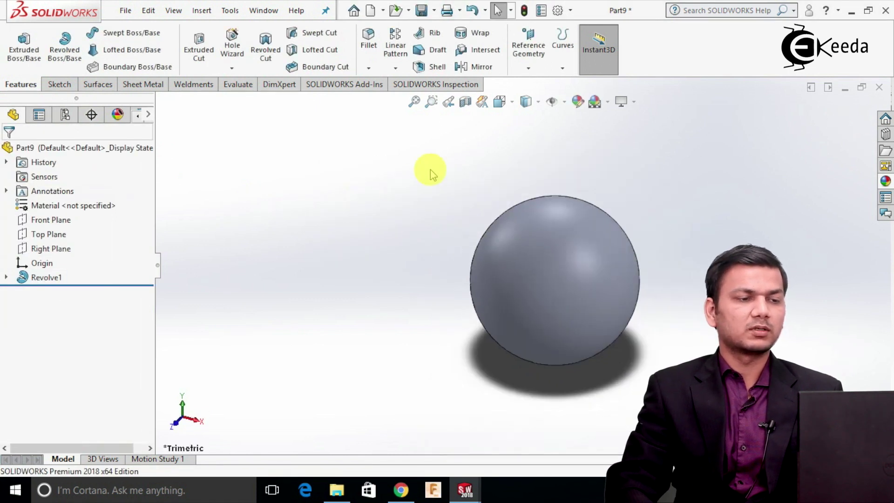
Step: Save the part as 'ball' and switch back to the Assem2 window
click(434, 10)
click(440, 40)
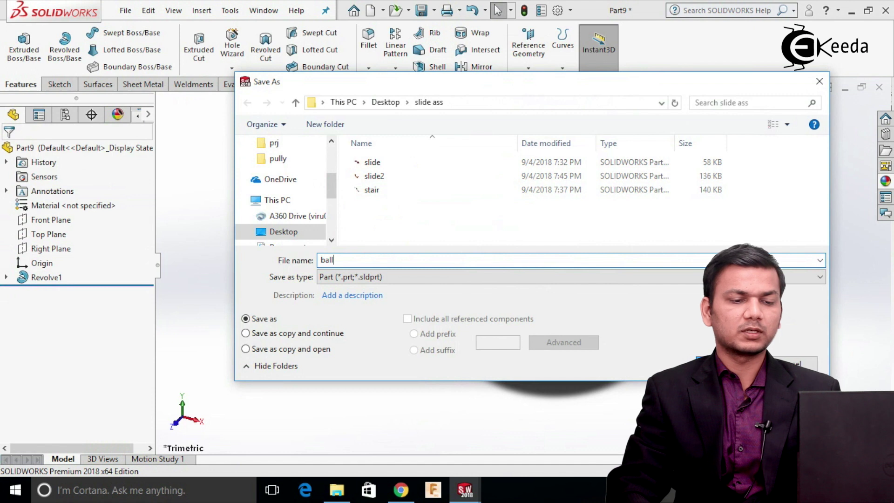
click(707, 357)
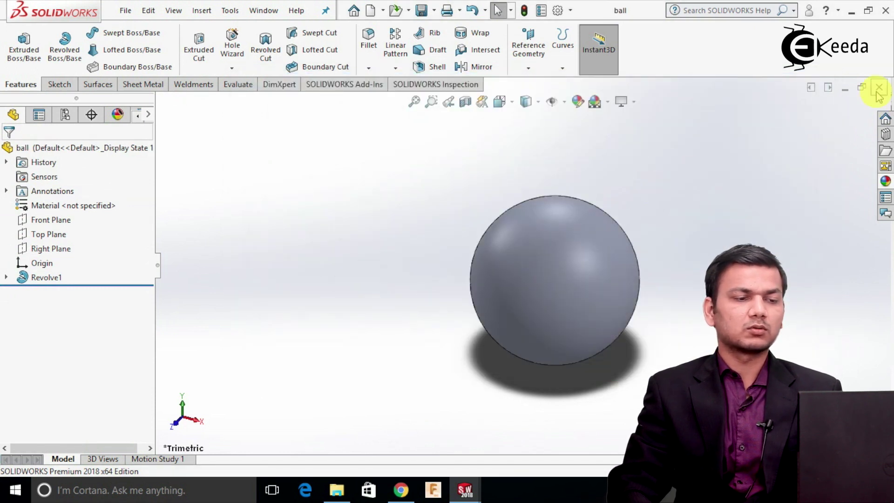
key(ctrl+Tab)
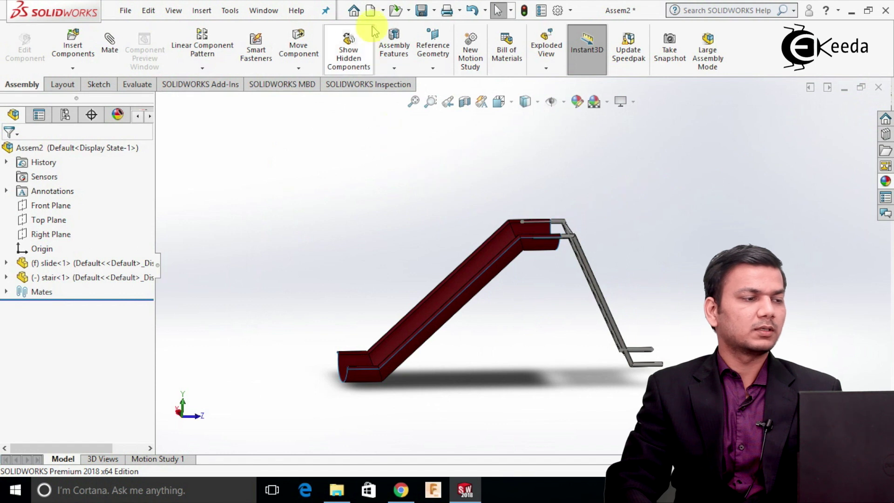
Step: Insert the ball part into the assembly, placing it above the slide
click(73, 42)
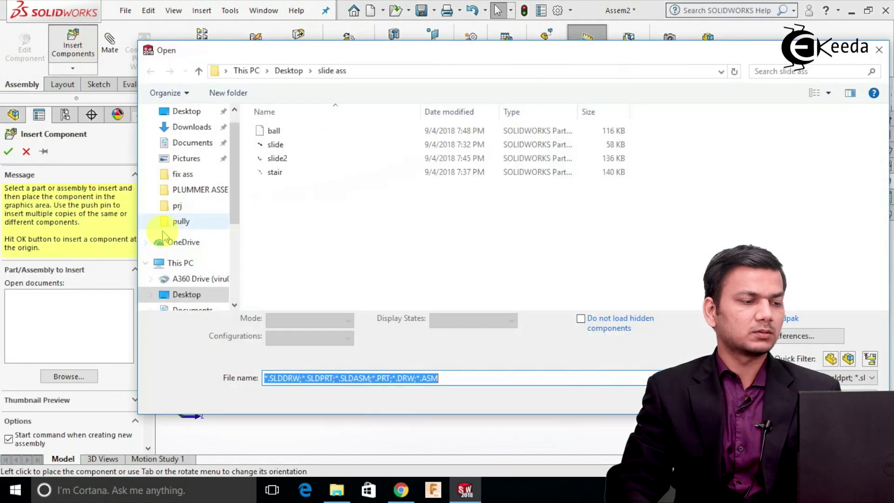
click(286, 134)
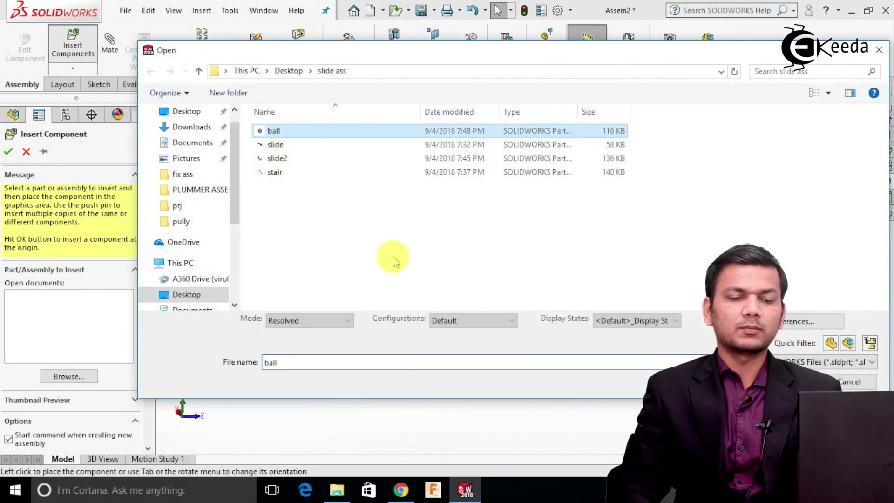
double_click(280, 132)
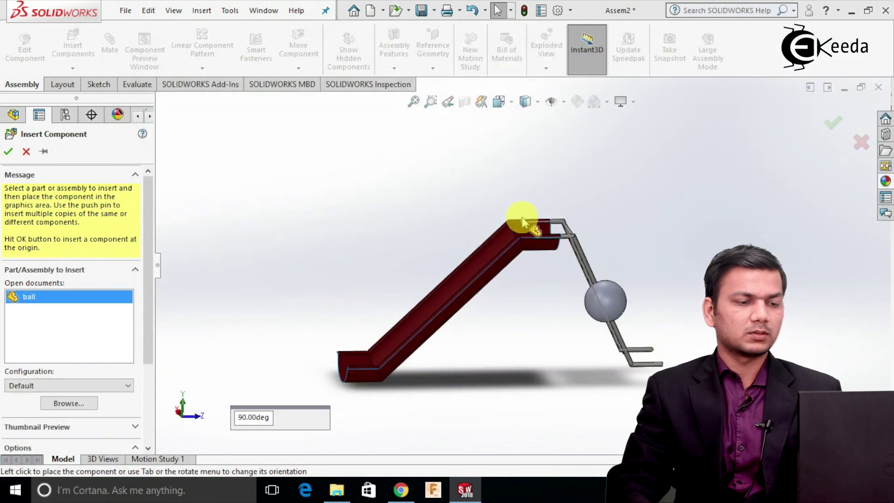
click(526, 197)
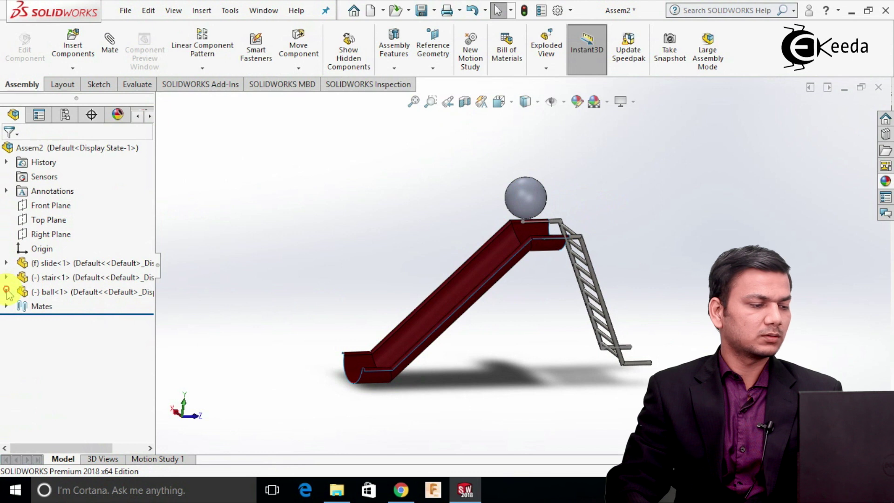
Step: Hide the origin of the ball<1> component
click(6, 292)
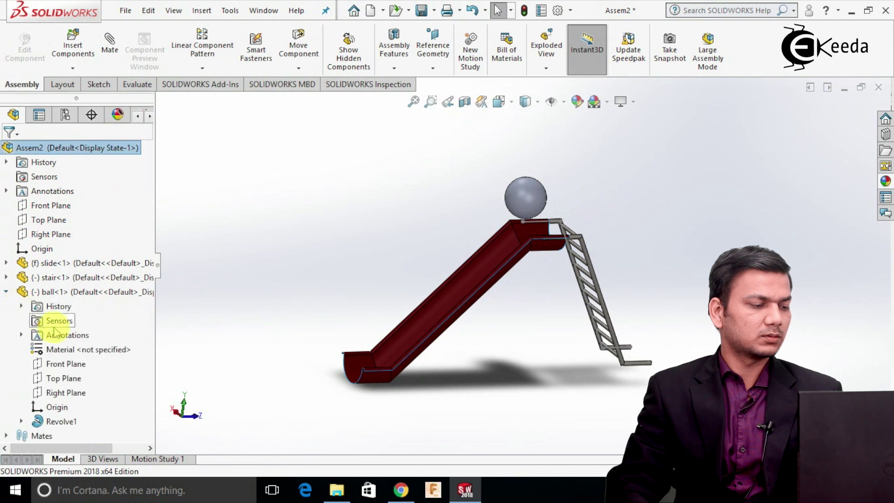
right_click(58, 407)
click(73, 367)
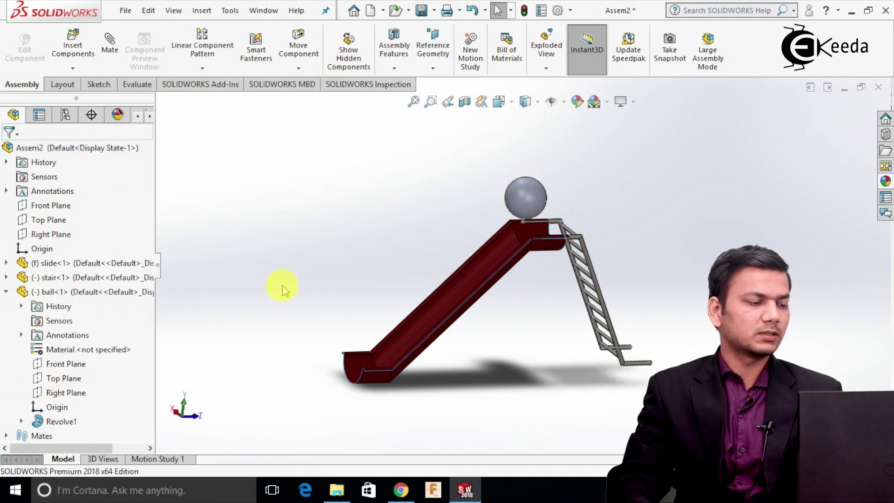
Step: Show Sketch2 under slide<1>'s Surface-Sweep1 so its path line appears on the slide
scroll(326, 279, up, 2)
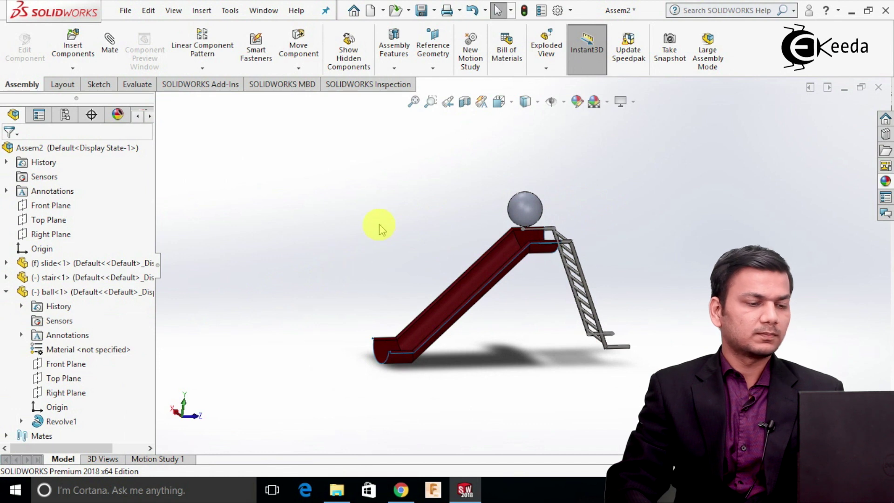
middle_drag(315, 311, 334, 327)
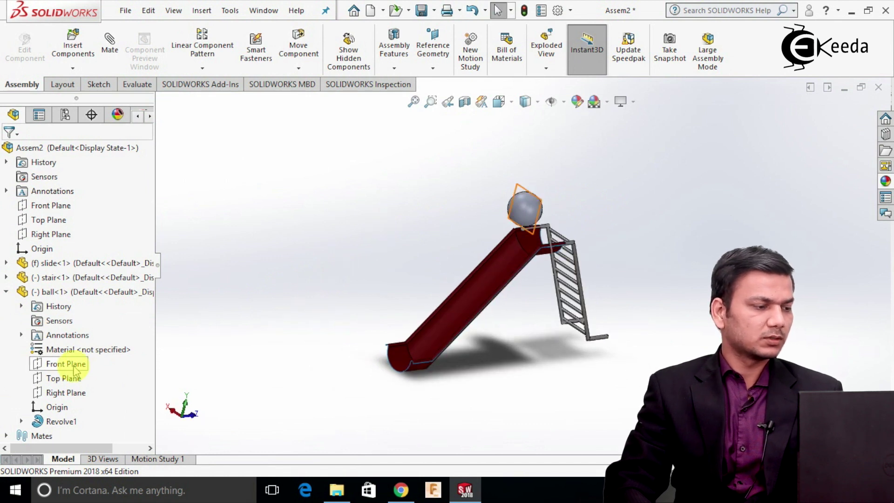
click(6, 264)
scroll(36, 405, down, 1)
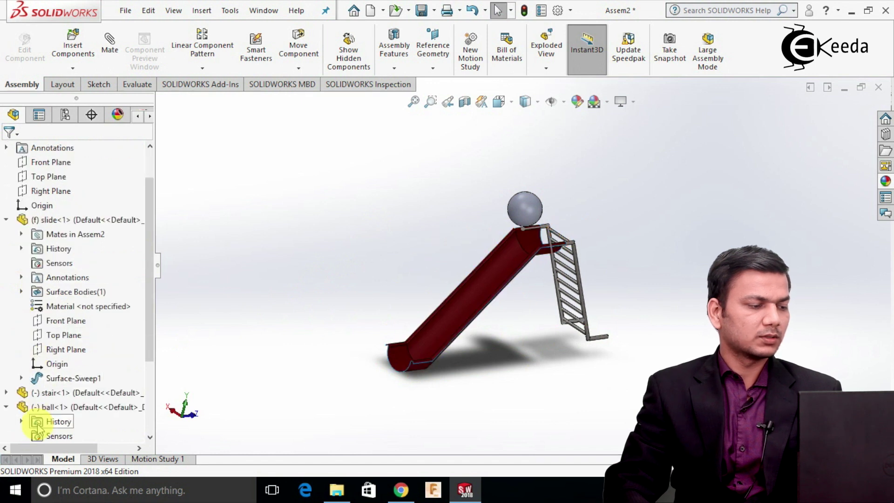
click(21, 379)
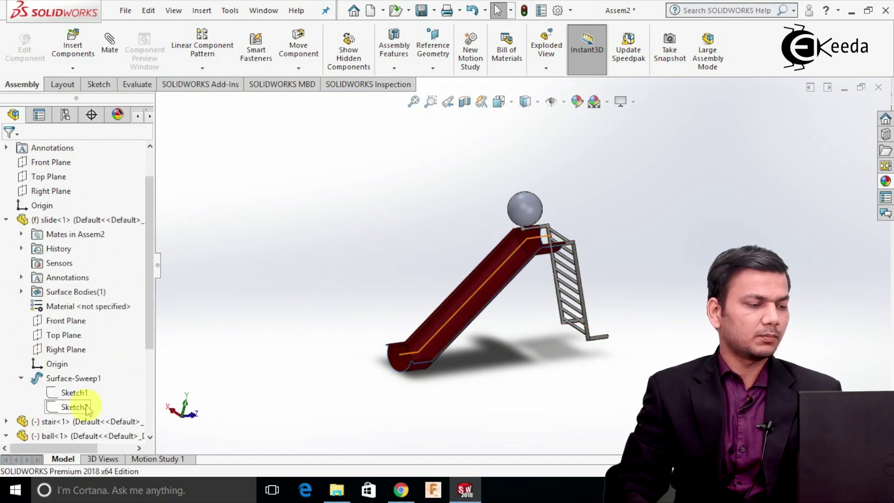
right_click(87, 409)
click(101, 343)
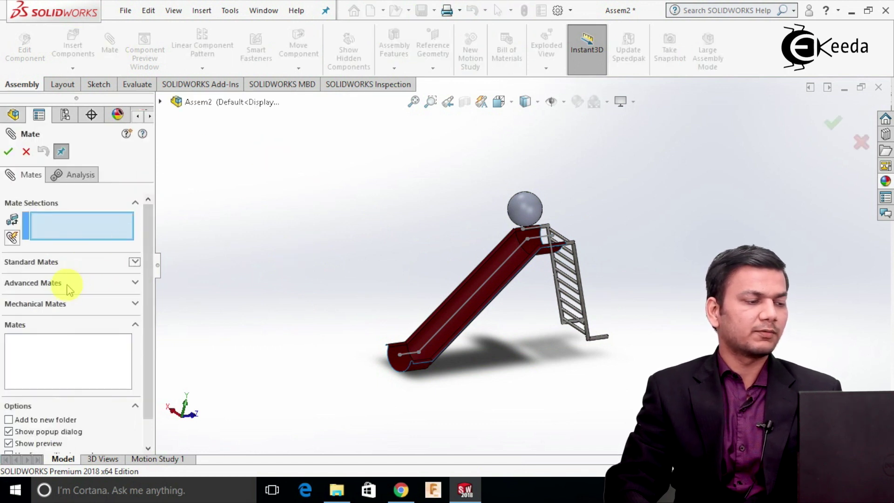
Step: Add a Path Mate linking the ball's origin to the slide's Sketch2 centre line
click(70, 284)
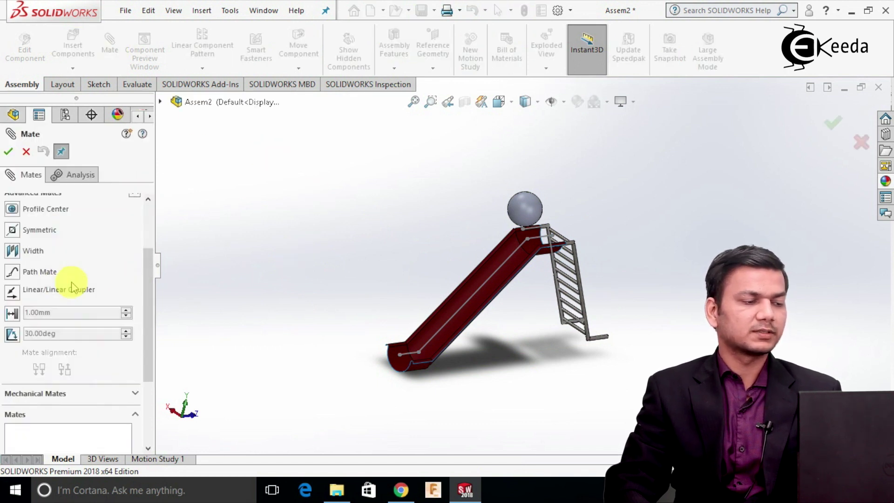
click(43, 275)
scroll(522, 203, up, 3)
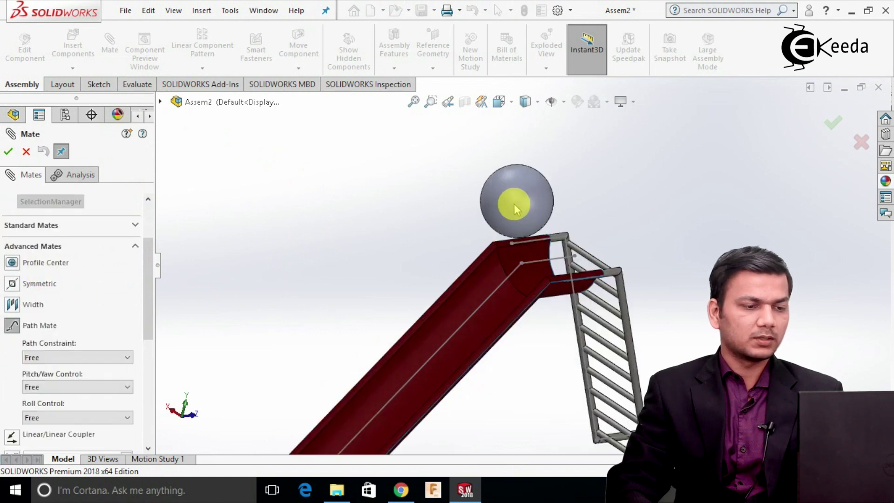
scroll(150, 244, up, 3)
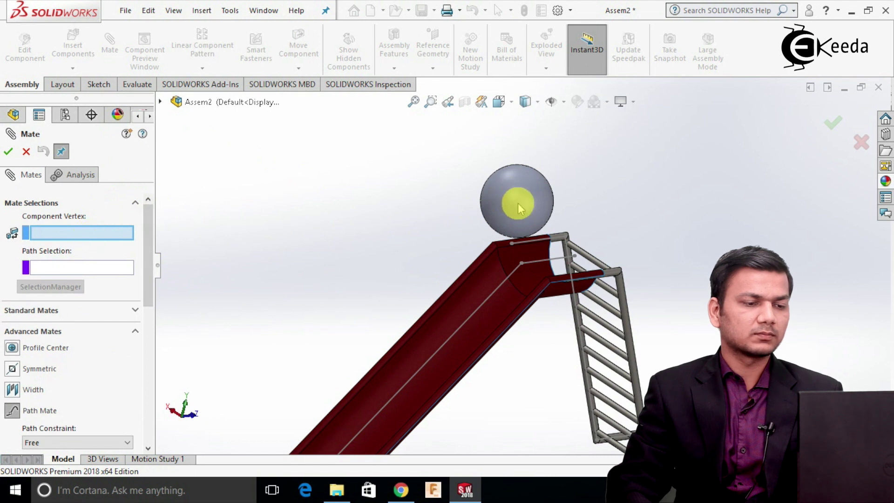
middle_drag(522, 210, 536, 158)
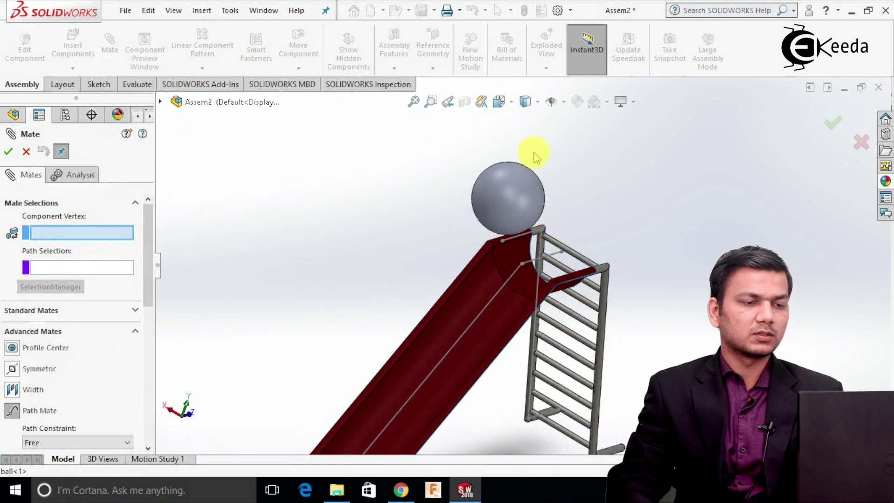
click(564, 102)
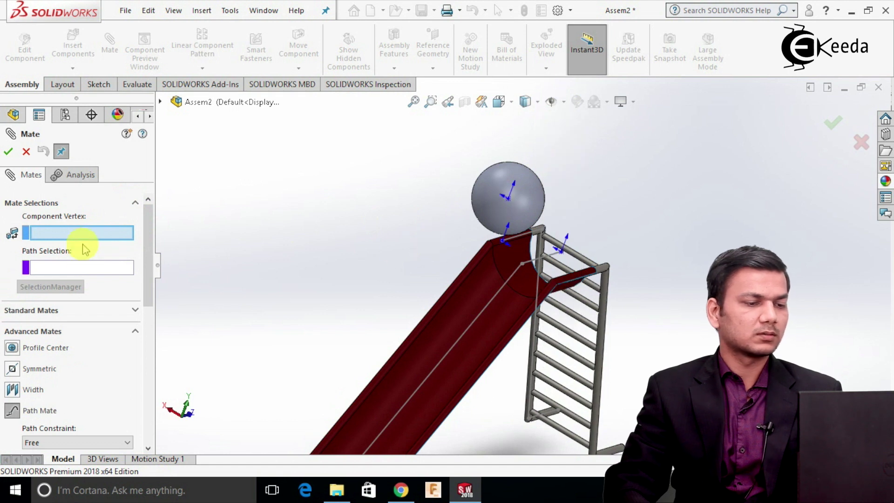
click(507, 200)
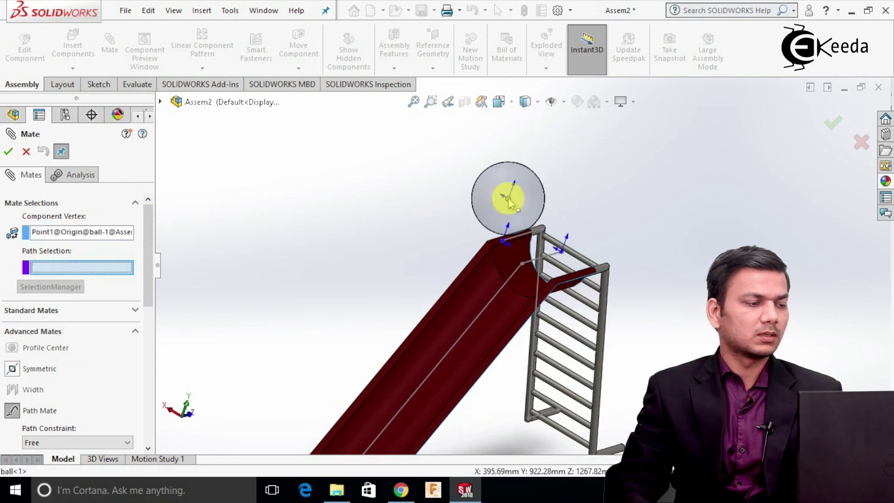
click(487, 305)
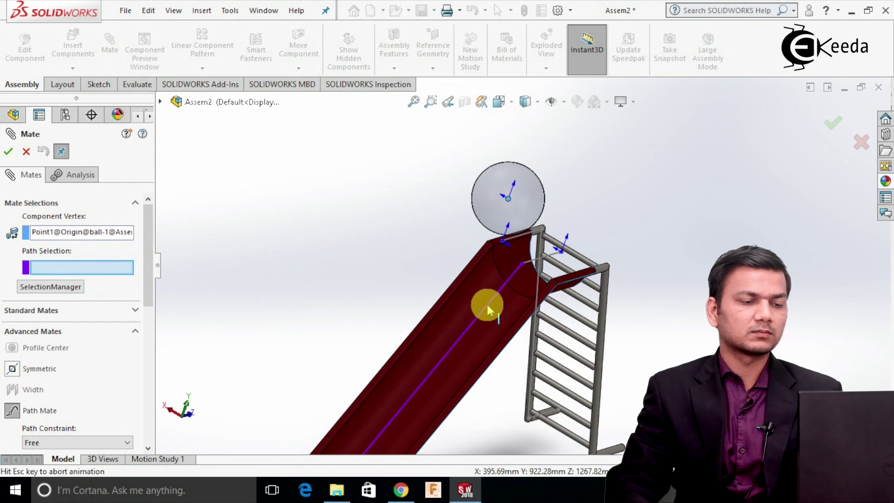
click(9, 151)
Step: Drag the ball along the slide toward its bottom end and view it from the side
key(Escape)
scroll(254, 209, up, 1)
scroll(441, 246, up, 3)
scroll(567, 251, down, 3)
drag(513, 252, 414, 378)
scroll(429, 378, up, 3)
mouse_move(460, 316)
mouse_down()
mouse_move(392, 392)
mouse_move(480, 298)
mouse_move(489, 309)
mouse_move(352, 413)
mouse_move(467, 307)
mouse_up()
middle_drag(492, 364, 474, 305)
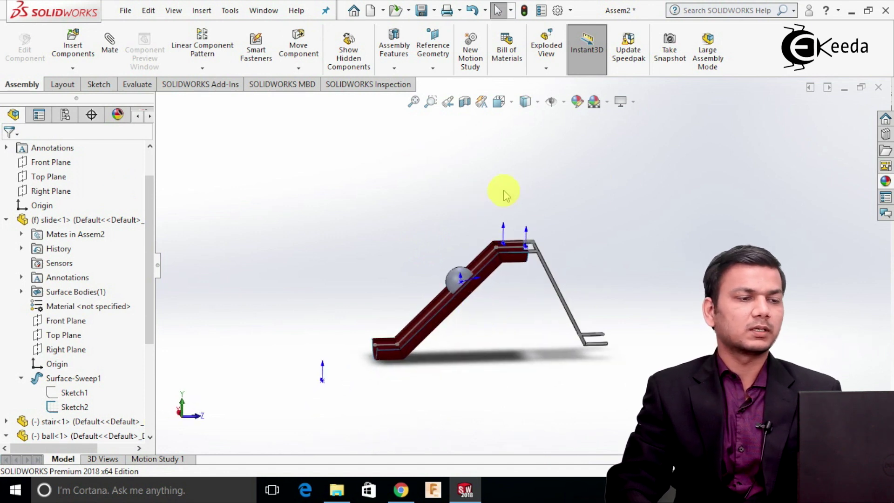
click(370, 12)
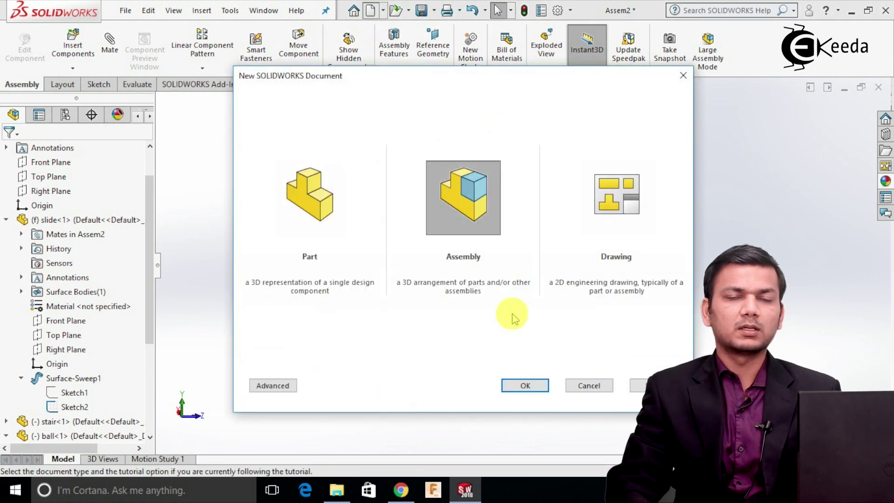
Step: Start a new assembly and place the slide2 part, orbiting so the slide curves up to the right
click(526, 385)
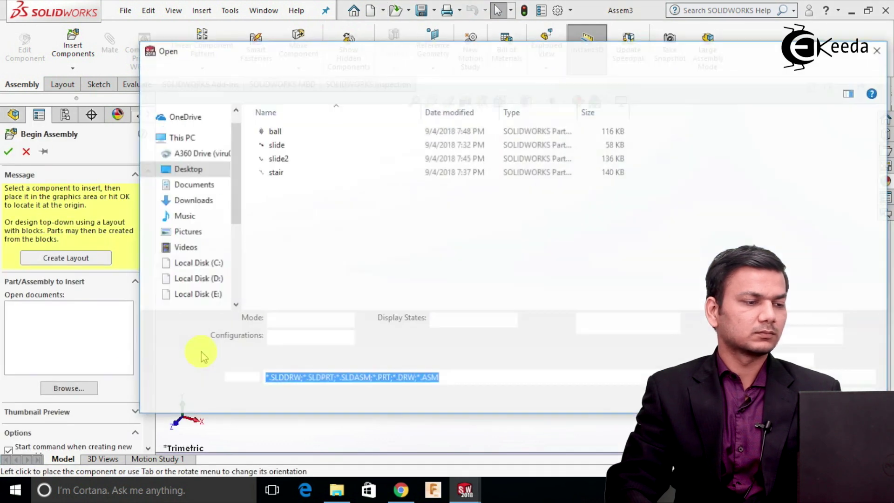
click(306, 160)
click(788, 382)
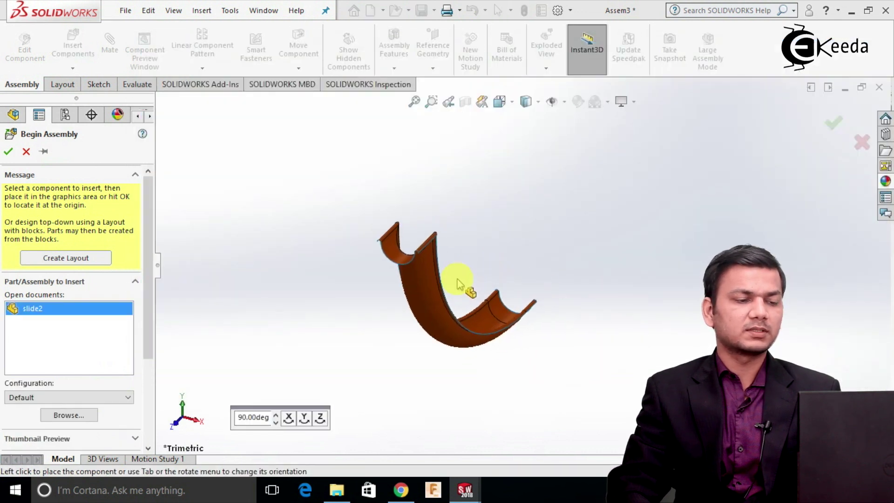
click(462, 298)
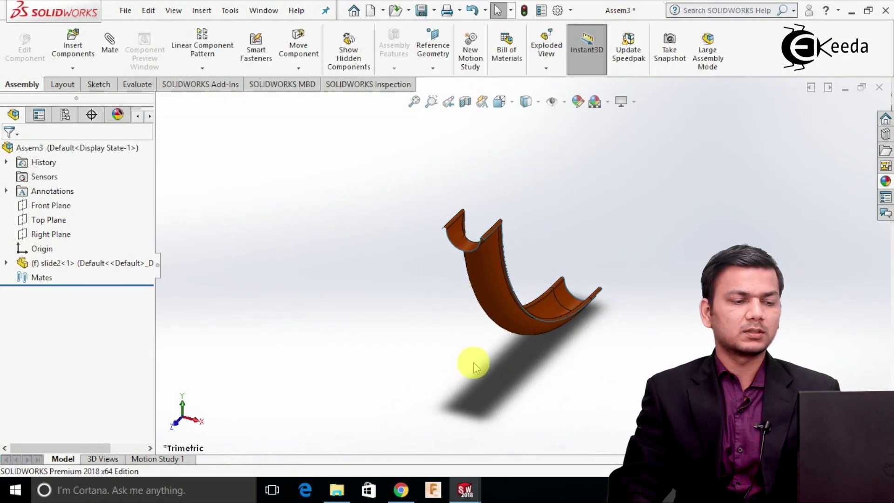
middle_drag(485, 360, 618, 423)
mouse_move(487, 257)
middle_down()
mouse_move(505, 261)
mouse_move(525, 228)
mouse_move(485, 257)
middle_up()
Step: Insert the stair part and place it beside the slide
click(74, 44)
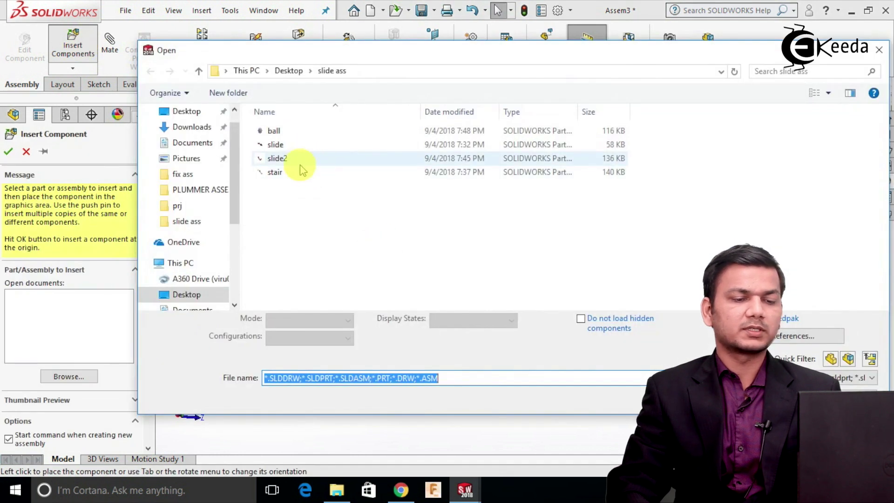
double_click(300, 172)
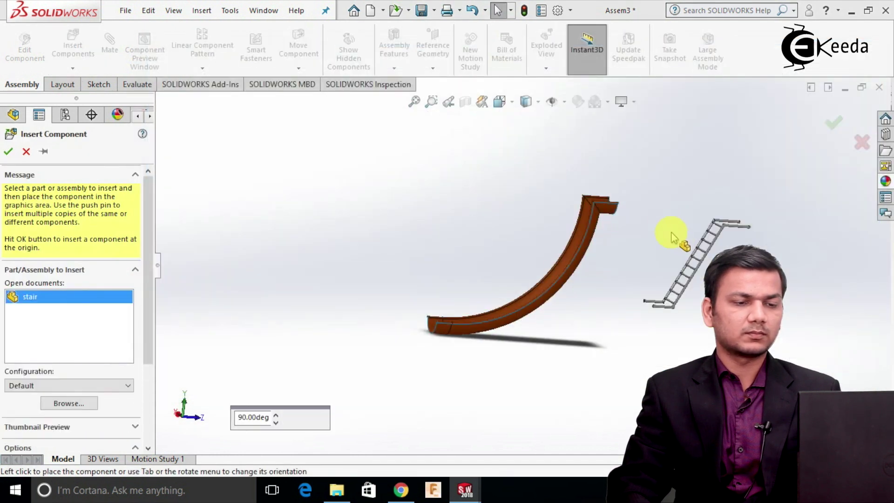
click(650, 232)
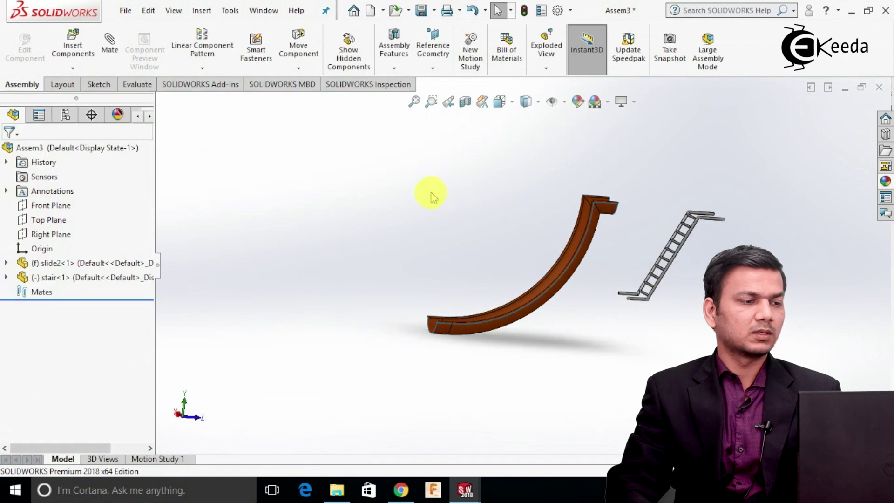
Step: Rotate the stair ladder freely with Rotate Component to a steeper tilt
click(299, 68)
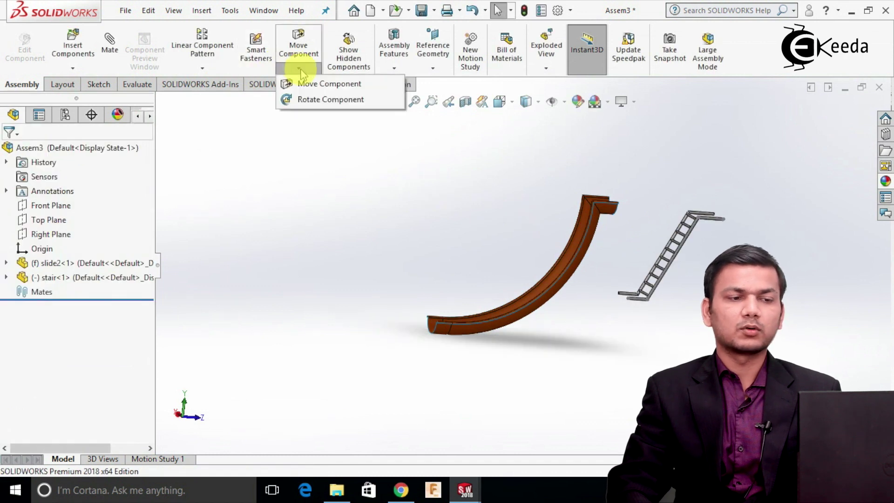
click(310, 99)
scroll(709, 225, down, 6)
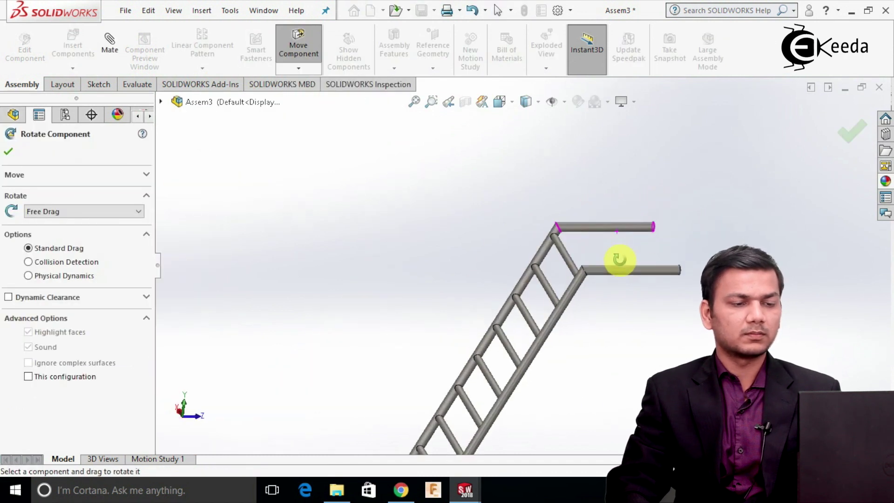
drag(604, 229, 707, 170)
scroll(614, 313, up, 9)
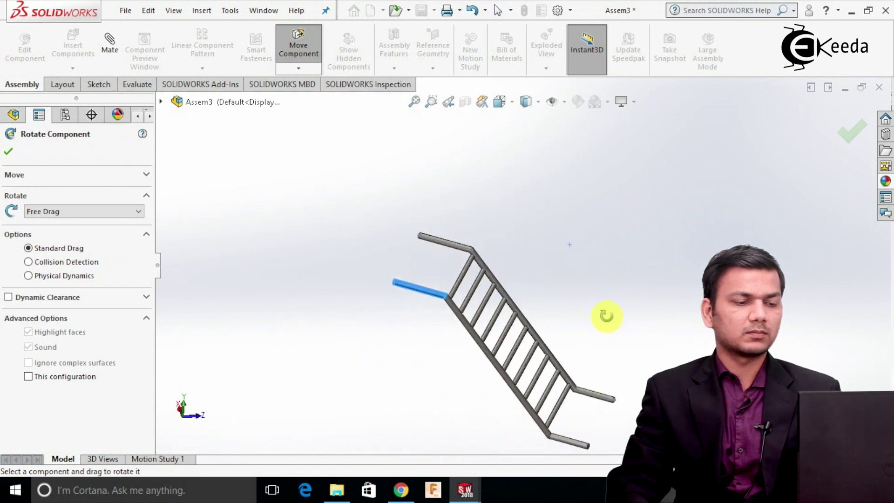
mouse_move(514, 298)
mouse_down()
mouse_move(525, 285)
mouse_move(526, 307)
mouse_up()
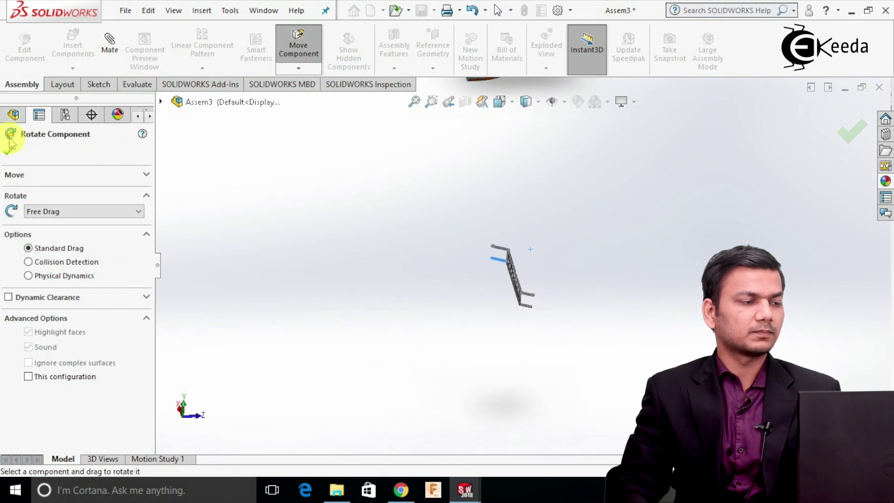
key(Return)
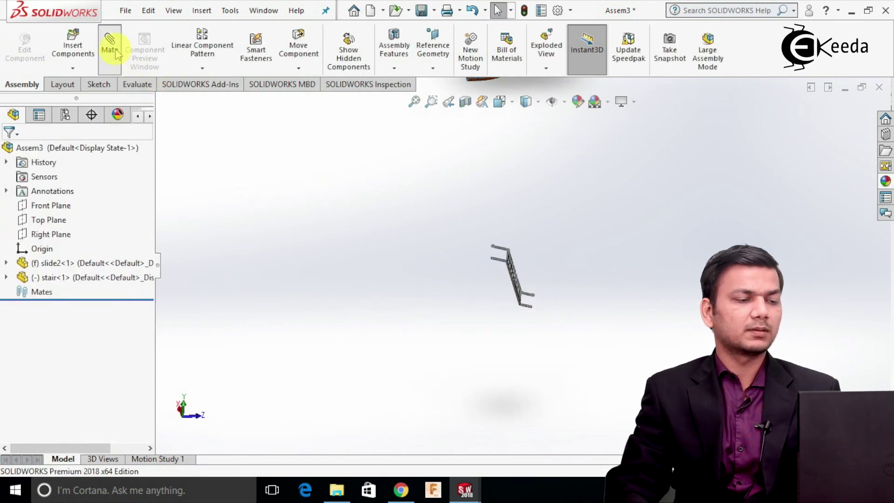
Step: Mate the stair's top tube face concentric with the slide's rail
scroll(485, 262, down, 12)
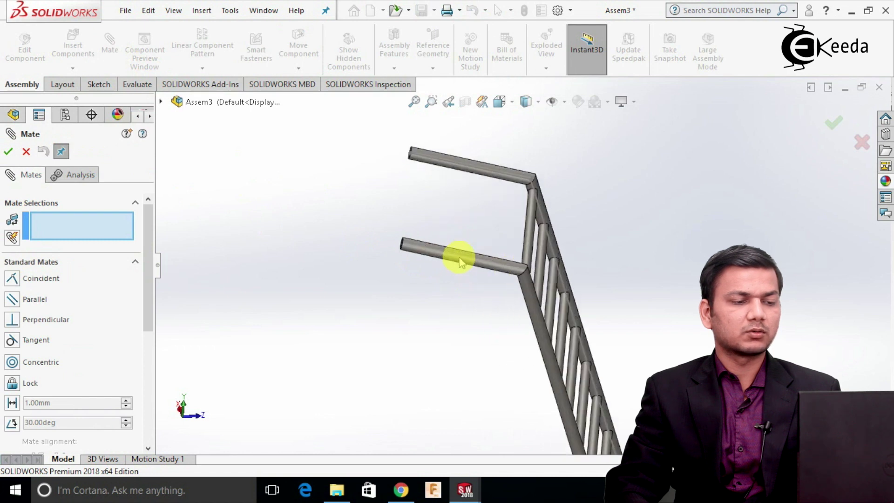
click(458, 254)
click(458, 254)
scroll(592, 200, up, 10)
scroll(559, 176, down, 5)
scroll(463, 212, down, 5)
middle_drag(471, 215, 486, 186)
scroll(487, 187, down, 3)
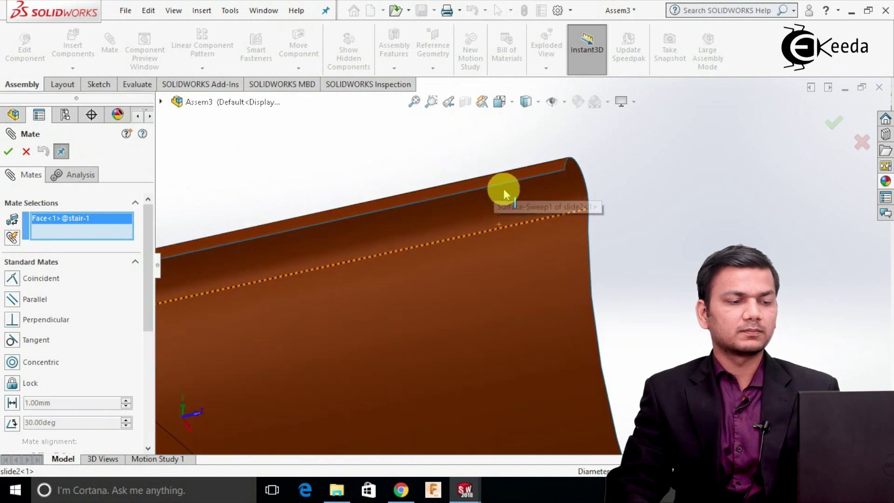
click(507, 192)
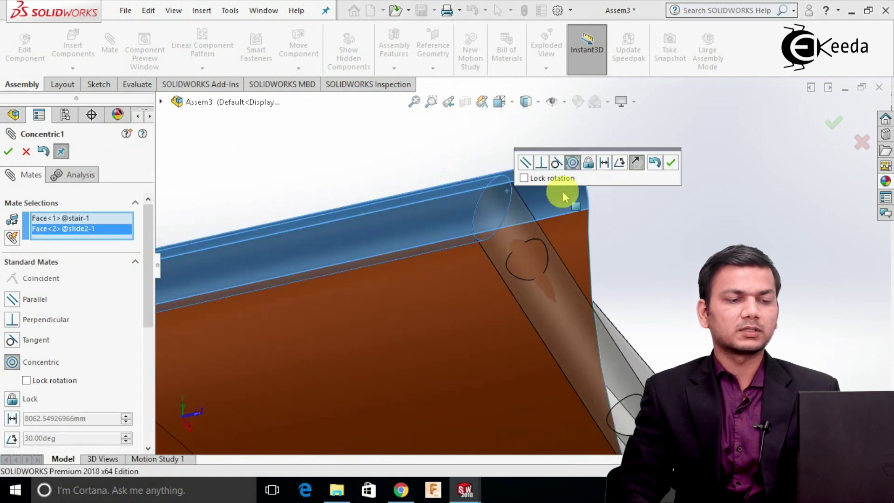
click(672, 164)
Step: Add a concentric mate between the ladder's top rail face and the slide's top edge face
scroll(657, 215, up, 7)
middle_drag(605, 275, 550, 350)
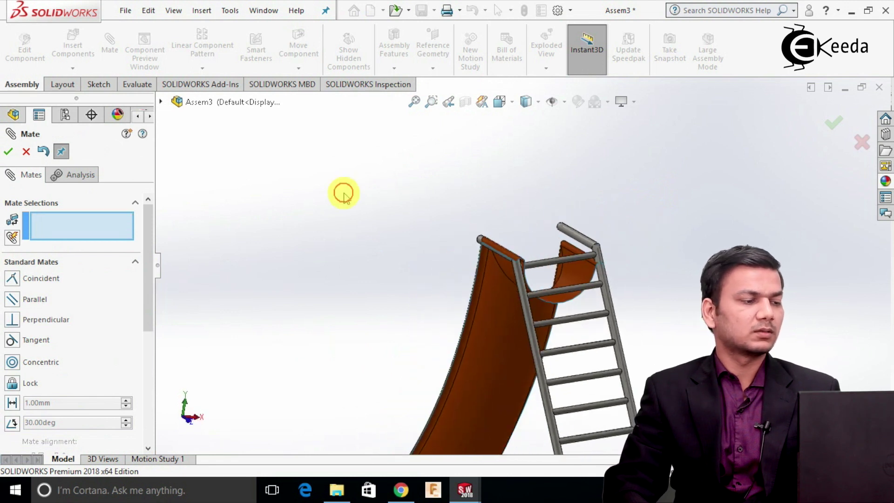
scroll(662, 215, down, 4)
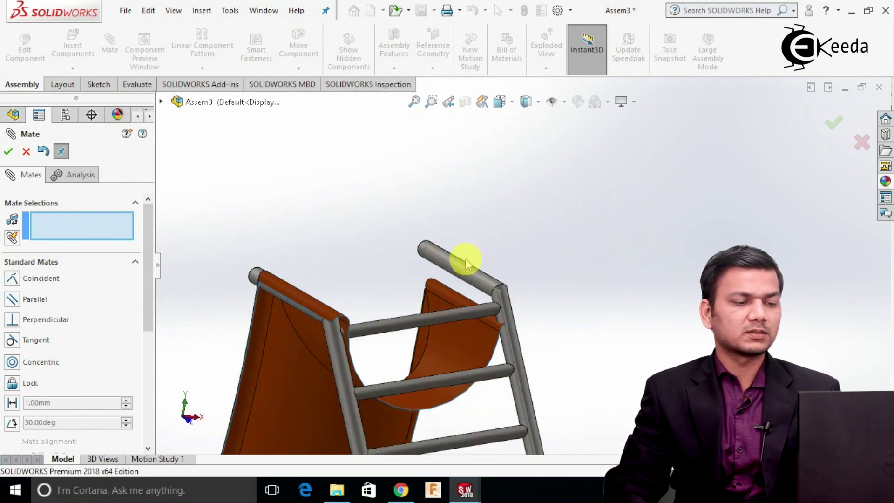
click(474, 268)
scroll(518, 310, down, 5)
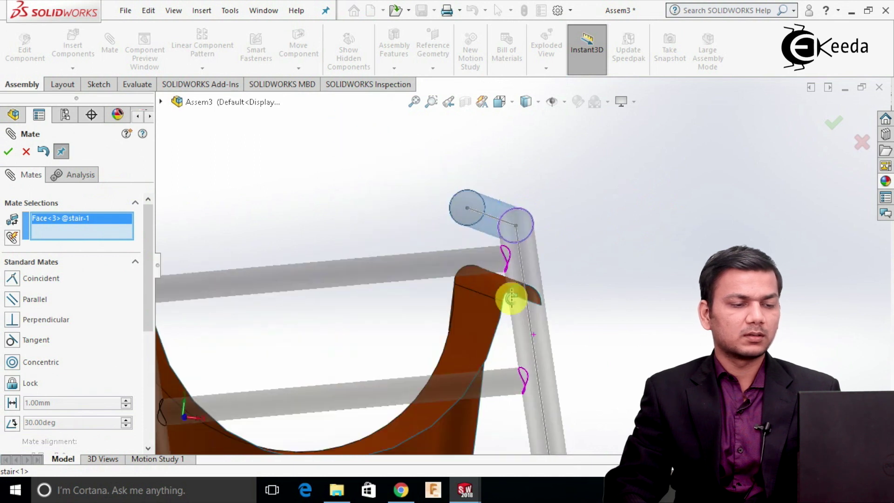
scroll(530, 300, down, 5)
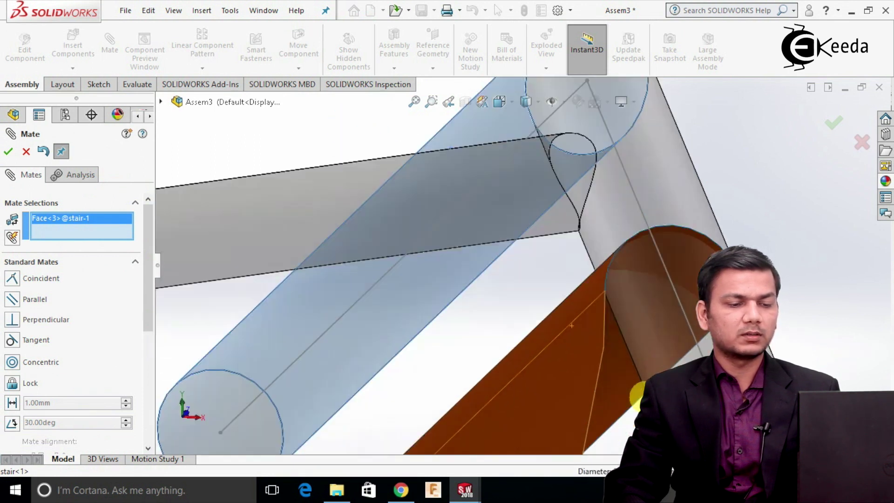
scroll(638, 396, down, 1)
click(610, 375)
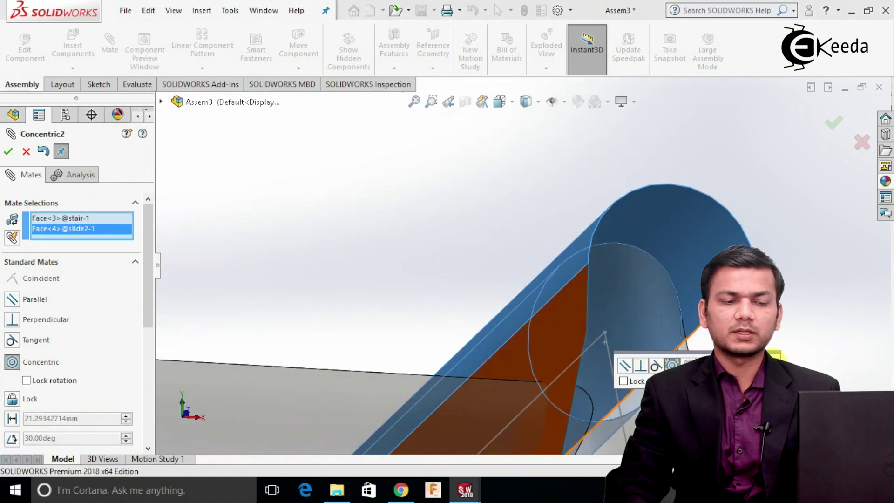
click(775, 358)
Step: Drag the ladder to test its movement, then orbit toward a side view
scroll(713, 343, up, 8)
middle_drag(567, 339, 480, 278)
drag(480, 278, 500, 279)
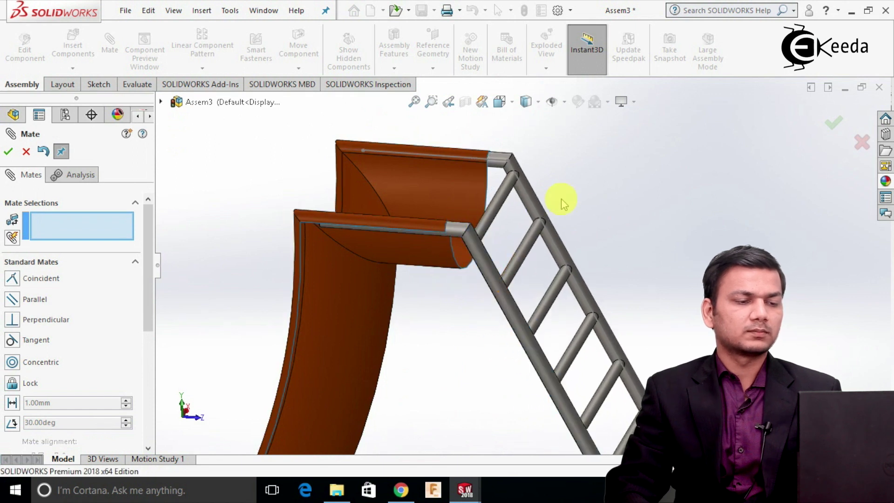
scroll(585, 202, up, 3)
scroll(555, 208, down, 2)
scroll(621, 219, up, 1)
scroll(566, 218, down, 3)
scroll(536, 227, up, 1)
scroll(665, 258, up, 1)
middle_drag(664, 258, 620, 259)
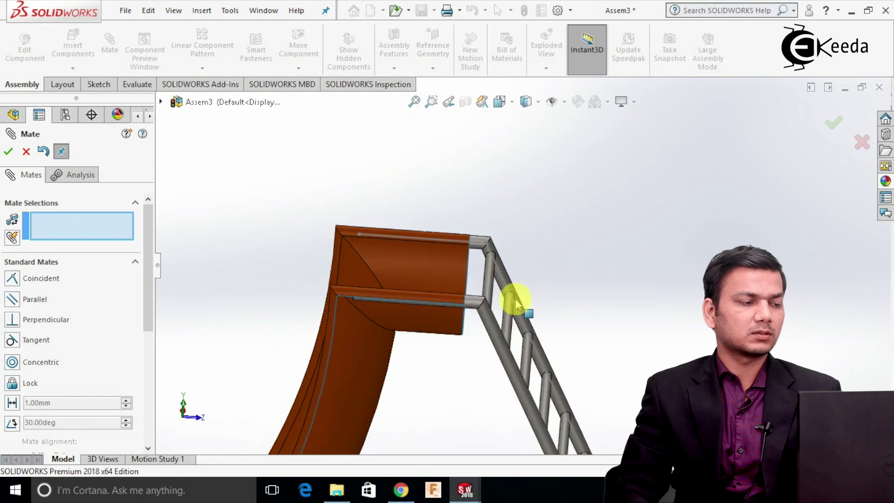
scroll(518, 292, down, 3)
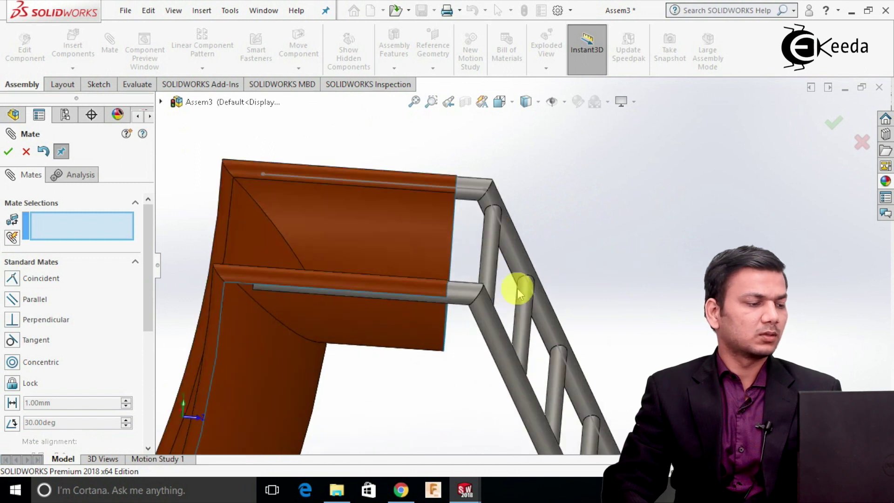
Step: Lock the slide and the ladder rigidly together
click(30, 385)
click(399, 286)
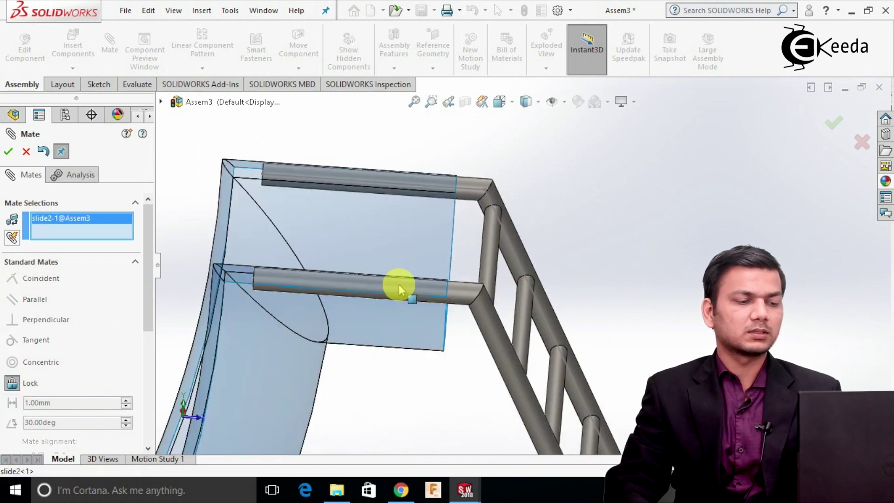
click(462, 295)
click(515, 312)
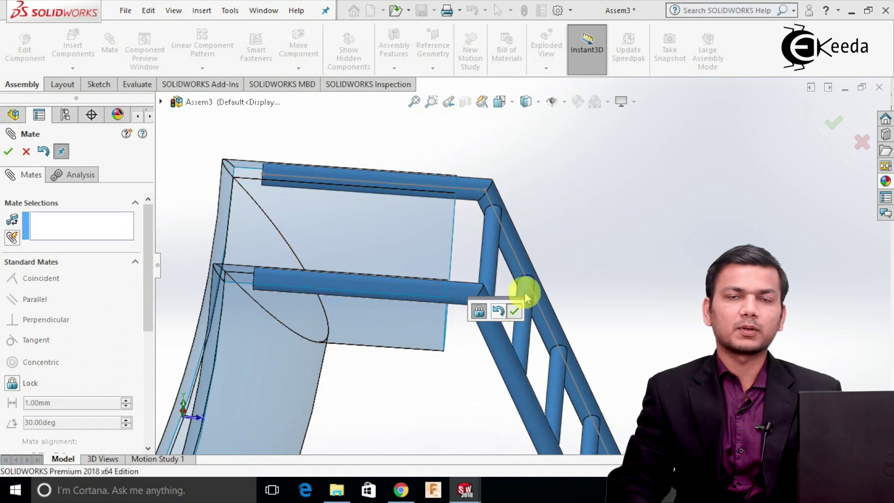
Step: Clear the stray ladder sketch-line selection, close the mate setup, and view the whole slide
scroll(613, 256, up, 4)
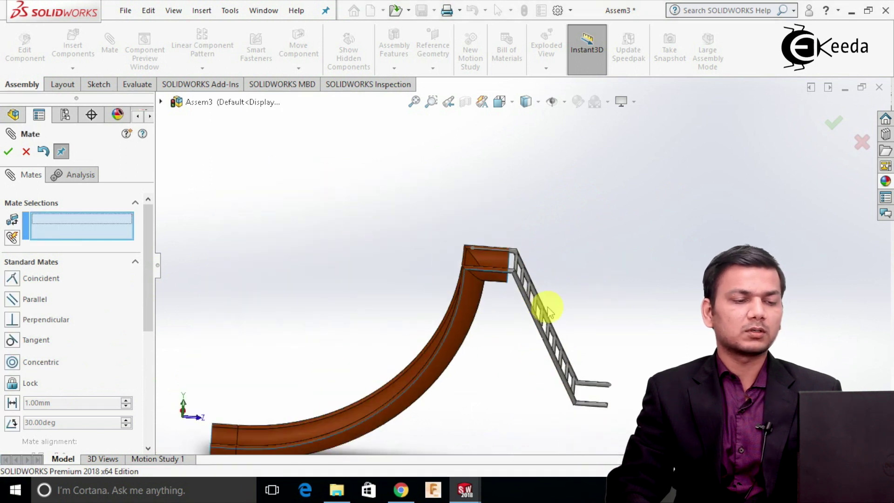
click(559, 313)
scroll(554, 307, down, 5)
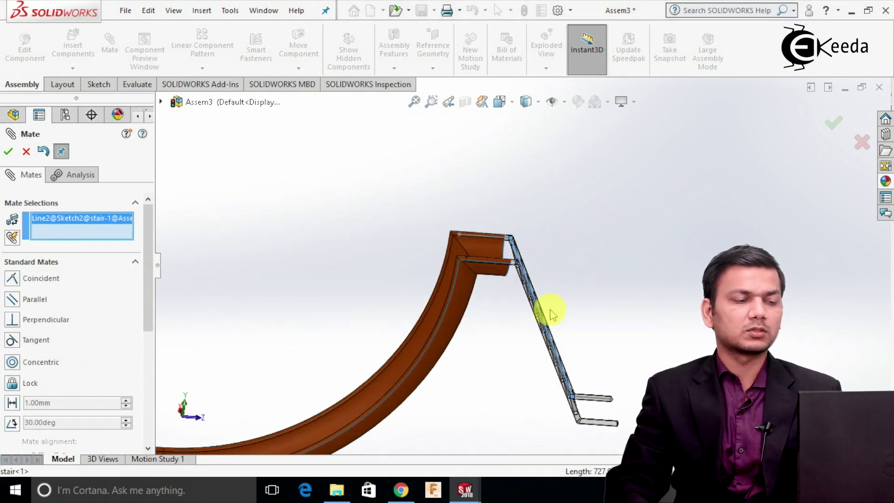
scroll(518, 261, up, 4)
right_click(62, 227)
click(31, 174)
key(Escape)
middle_drag(345, 219, 491, 299)
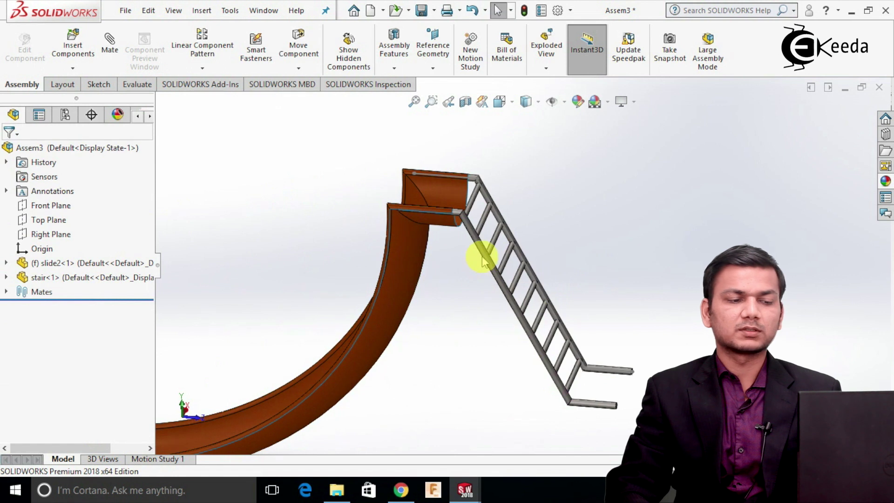
scroll(481, 270, up, 4)
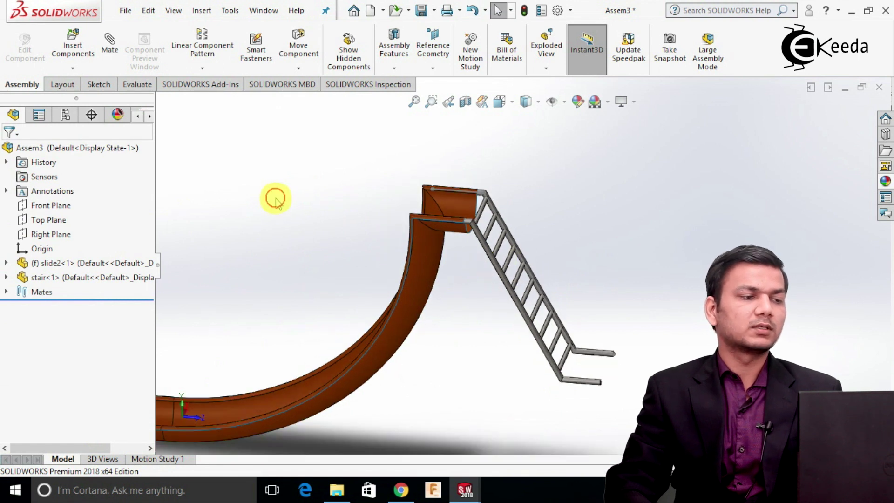
Step: Insert the ball part and place it at the top of the slide
click(73, 46)
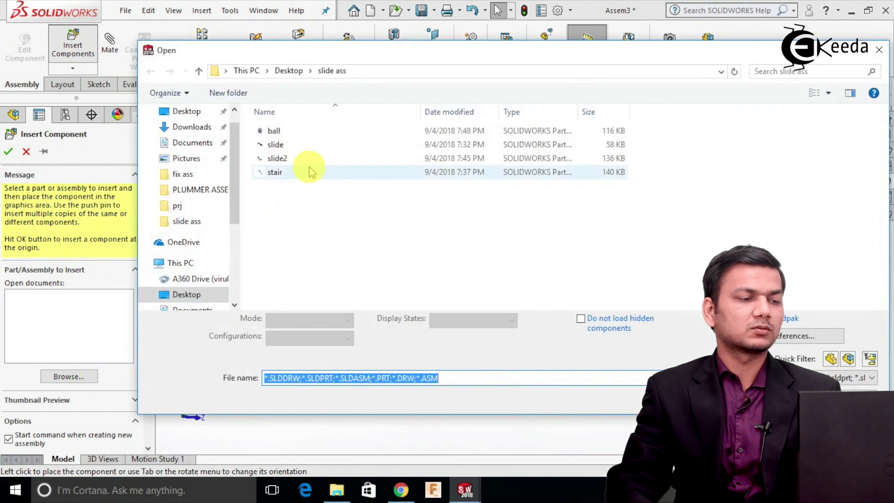
click(303, 135)
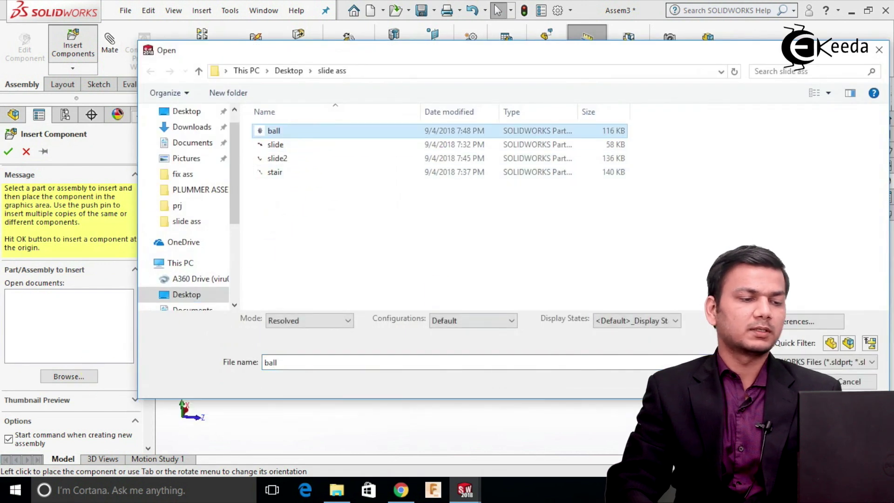
click(787, 382)
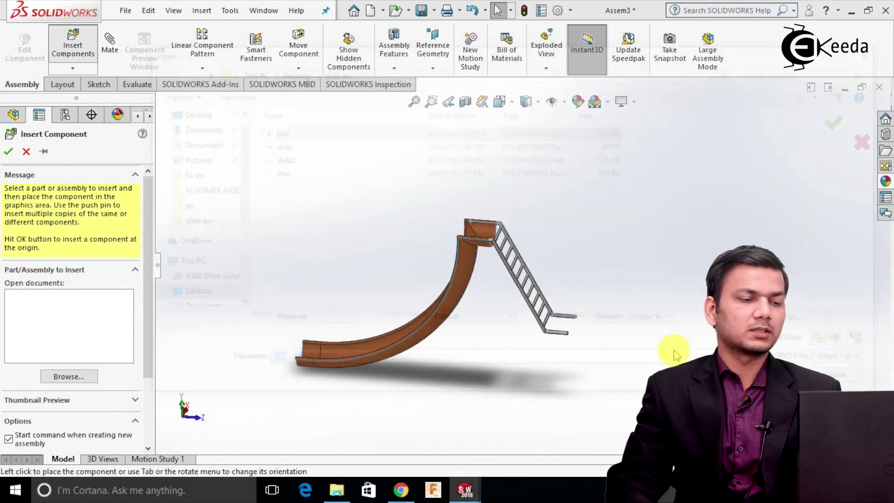
click(458, 216)
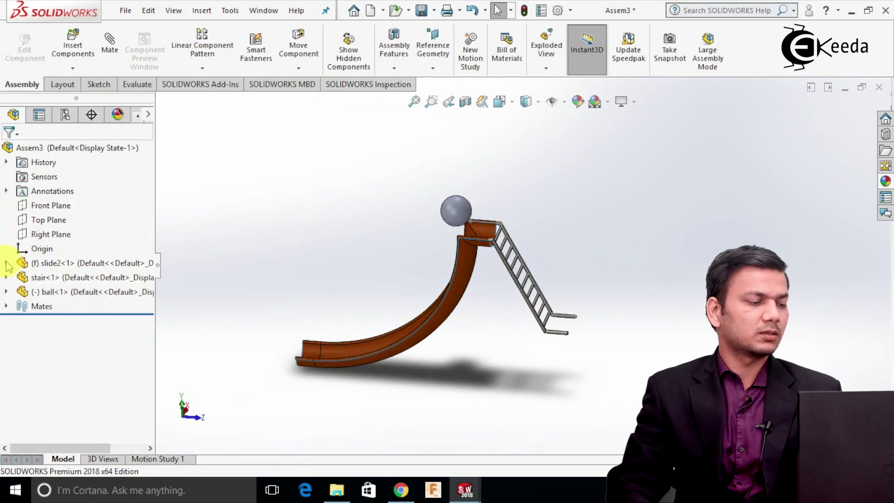
Step: Show Sketch2 under slide2's Surface-Sweep1 so the sweep path is visible
click(7, 263)
scroll(21, 382, down, 1)
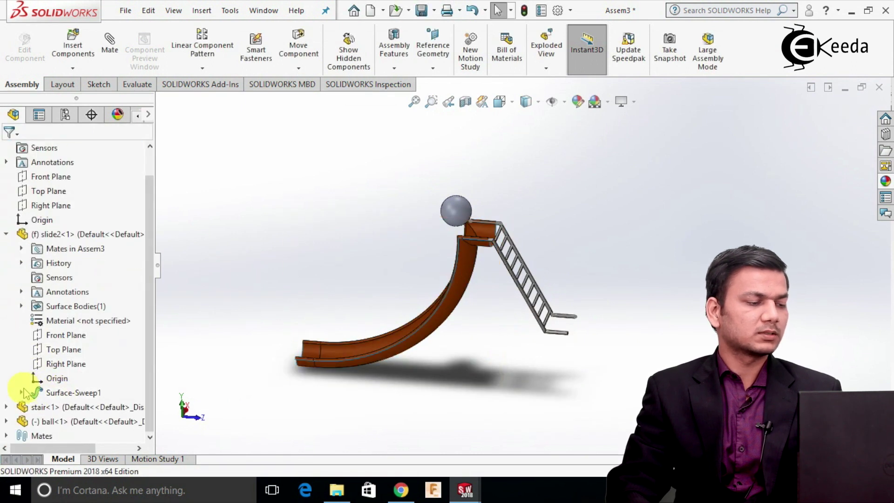
click(21, 392)
click(65, 421)
right_click(66, 421)
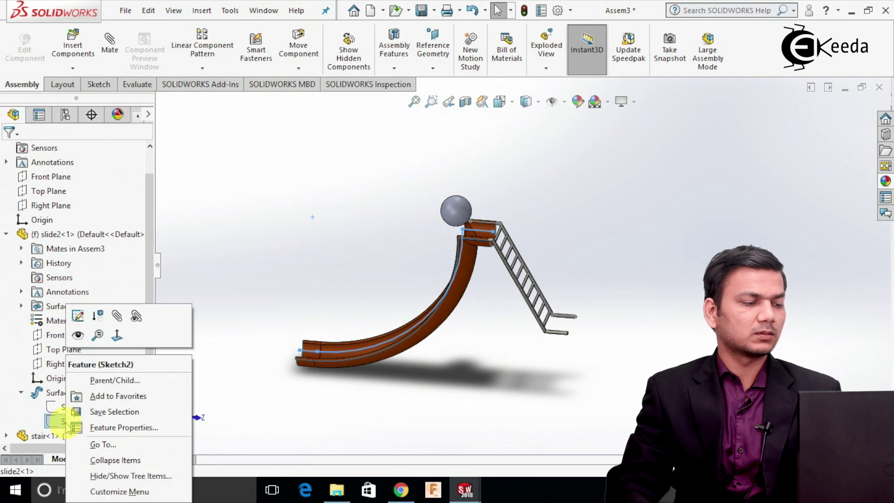
click(76, 337)
mouse_move(278, 259)
middle_down()
mouse_move(312, 274)
mouse_move(310, 254)
middle_up()
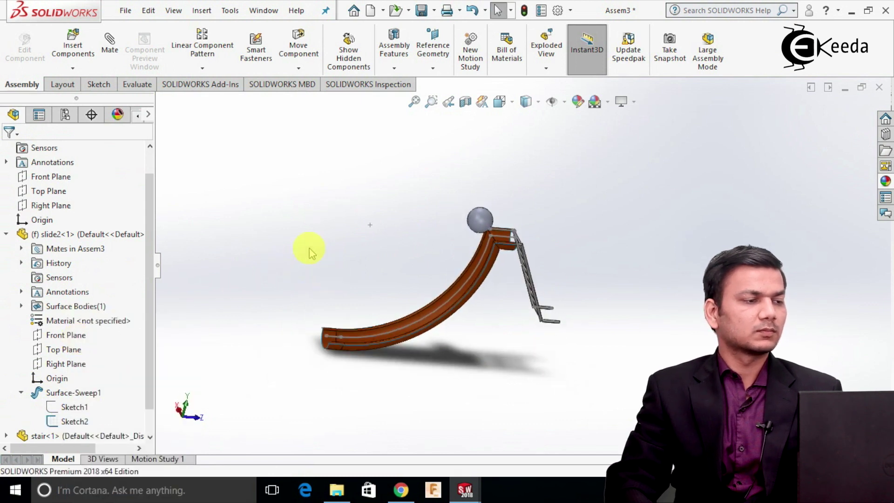
Step: Start a new mate and expand the Advanced Mates options
click(117, 56)
drag(150, 223, 119, 303)
click(86, 321)
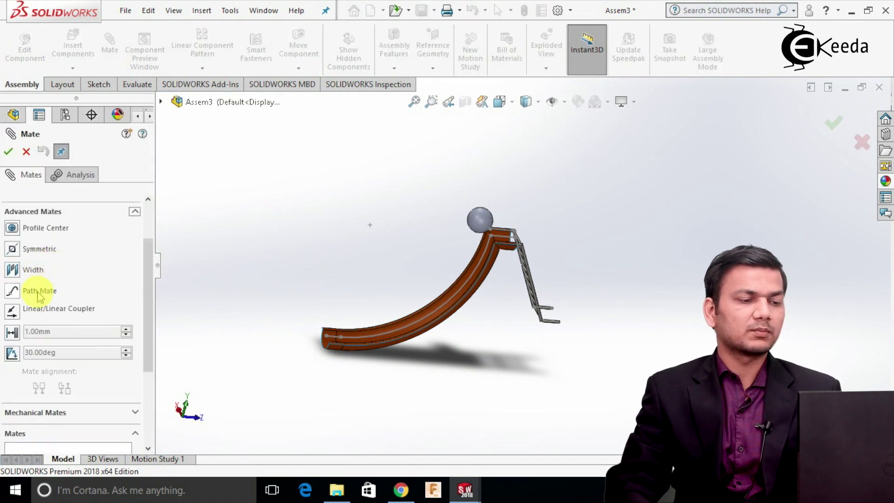
Step: Choose Path Mate, turn on View Coordinate Systems, and select the ball's origin point
click(40, 291)
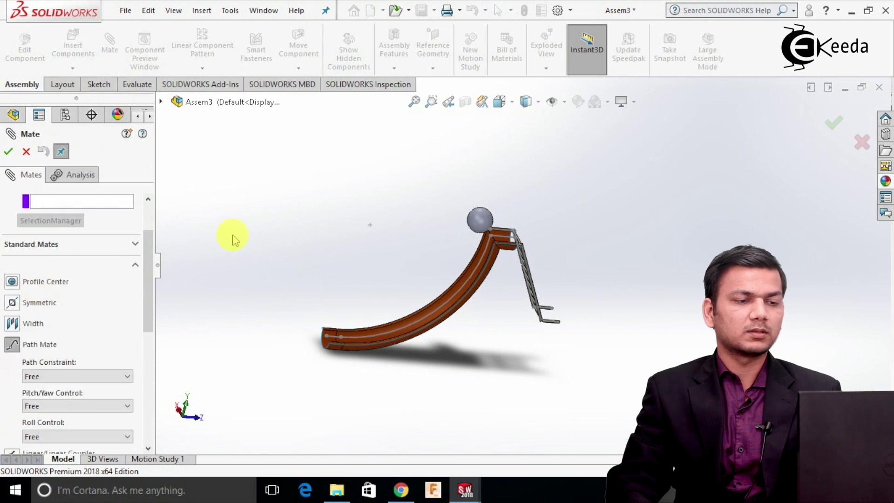
click(565, 102)
click(552, 173)
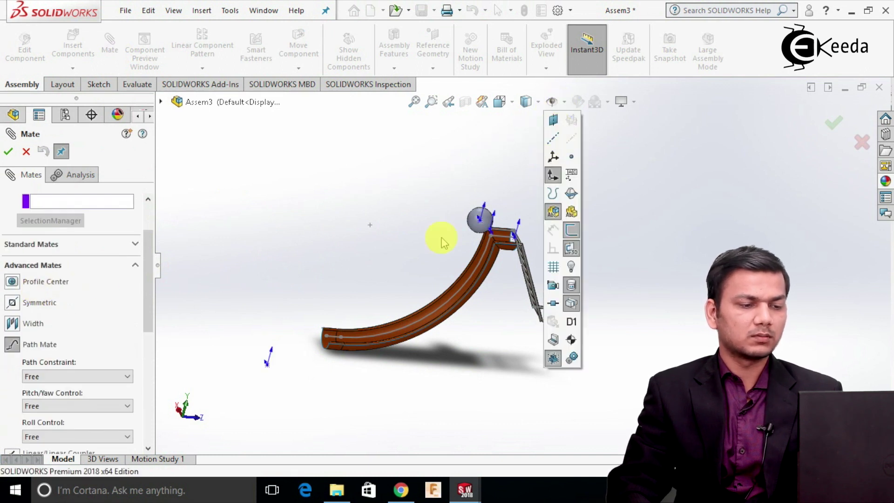
scroll(483, 242, down, 6)
middle_drag(554, 244, 490, 259)
scroll(402, 245, up, 3)
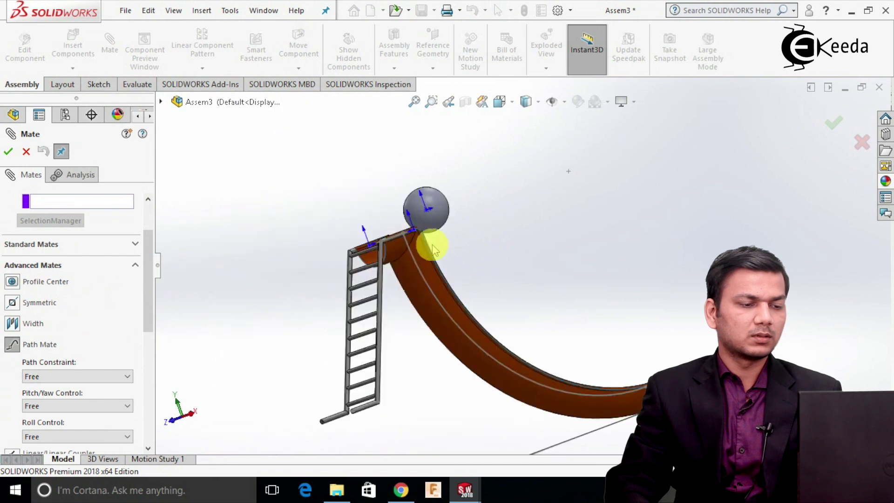
middle_drag(431, 245, 417, 275)
scroll(440, 208, down, 3)
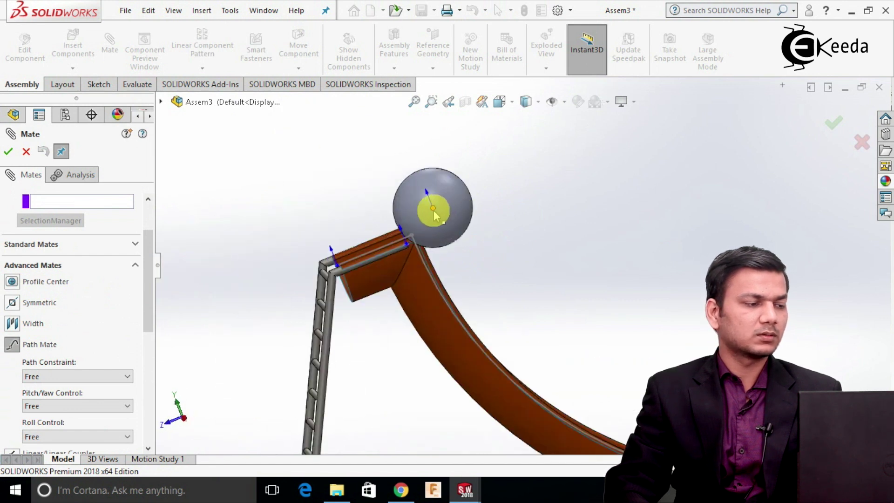
click(434, 210)
Step: Select Arc1 of Sketch2 as the path and accept PathMate1
drag(153, 255, 154, 233)
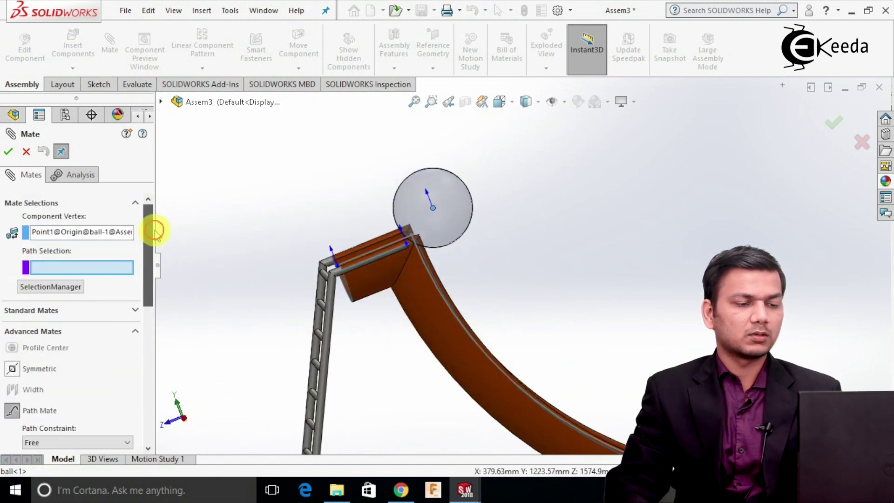
middle_drag(543, 281, 536, 334)
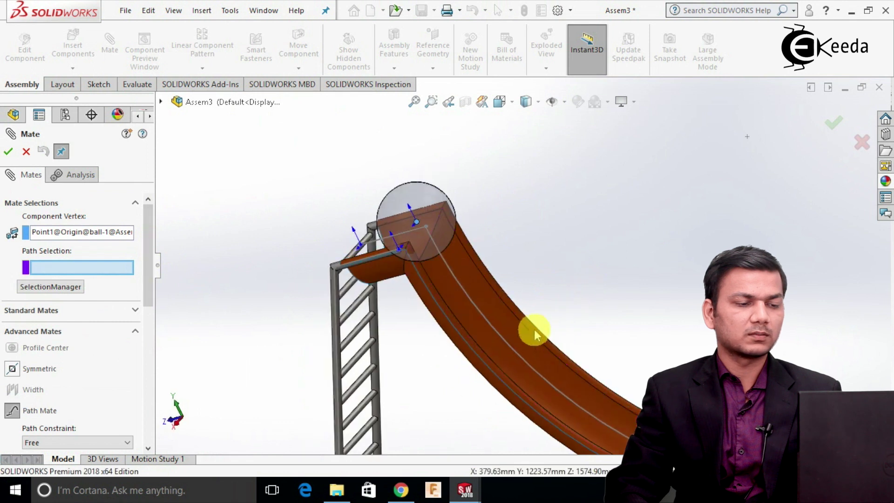
click(503, 336)
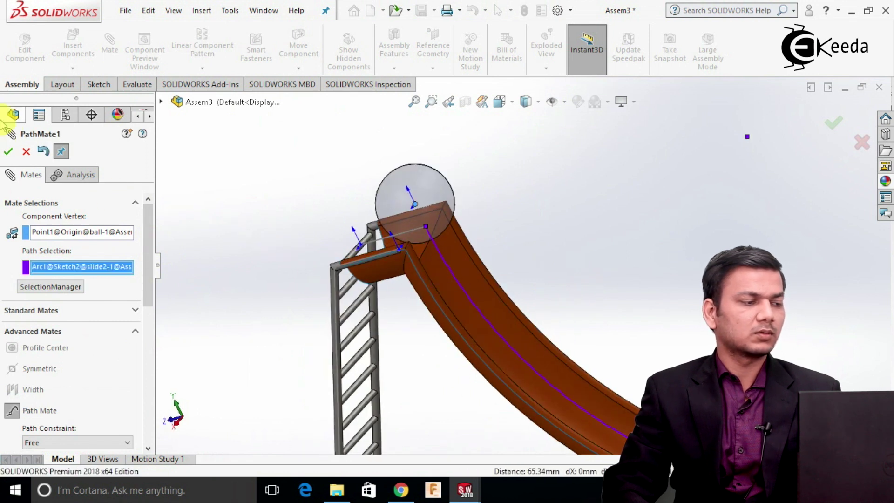
click(9, 157)
click(9, 157)
Step: Drag the ball to roll it down along the curved slide
scroll(305, 235, up, 6)
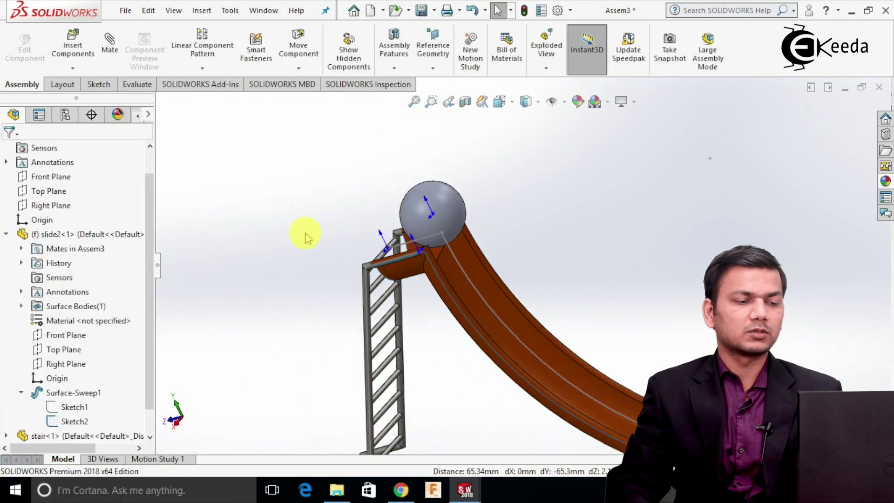
scroll(490, 252, down, 3)
drag(489, 242, 746, 377)
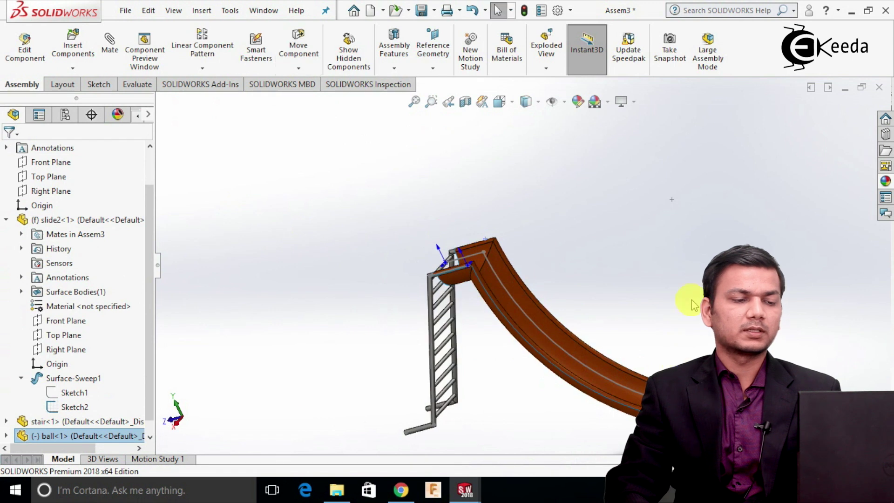
middle_drag(692, 303, 605, 287)
scroll(569, 345, down, 2)
scroll(620, 329, up, 3)
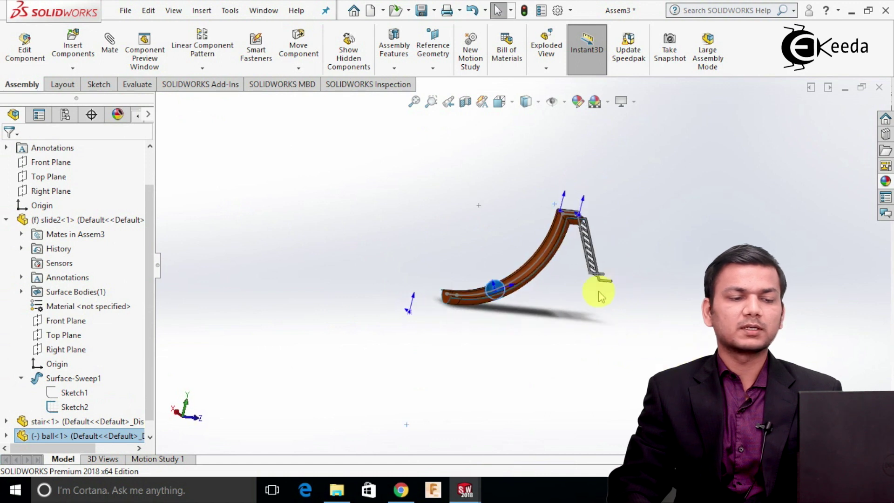
middle_drag(635, 275, 644, 266)
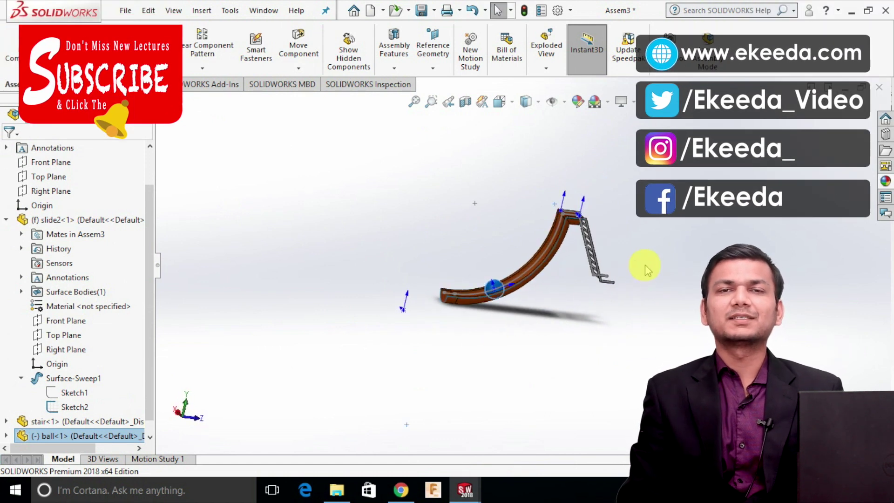